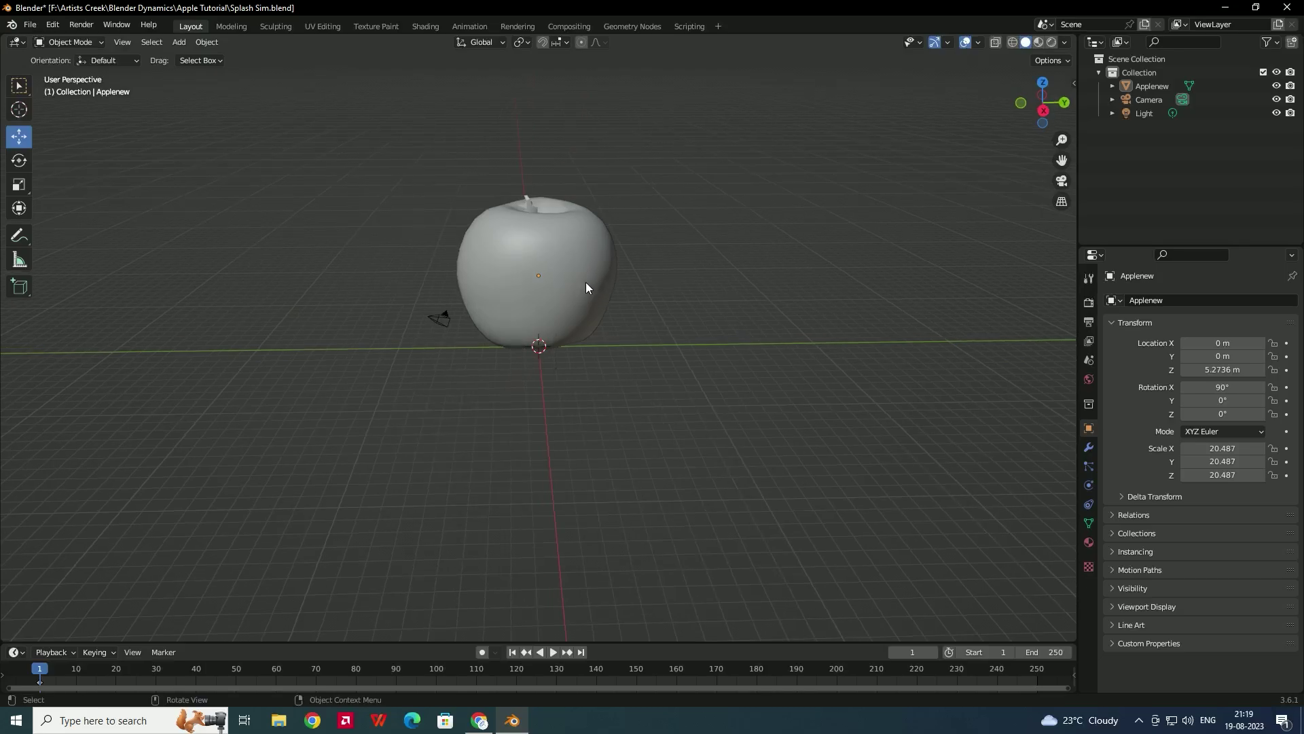
# - Add a cube mesh, scale it uniformly to about 10.4 and raise it to about 10.5 m in Z to enclose the apple
pyautogui.moveTo(587, 288); pyautogui.dragTo(582, 257, button='middle')
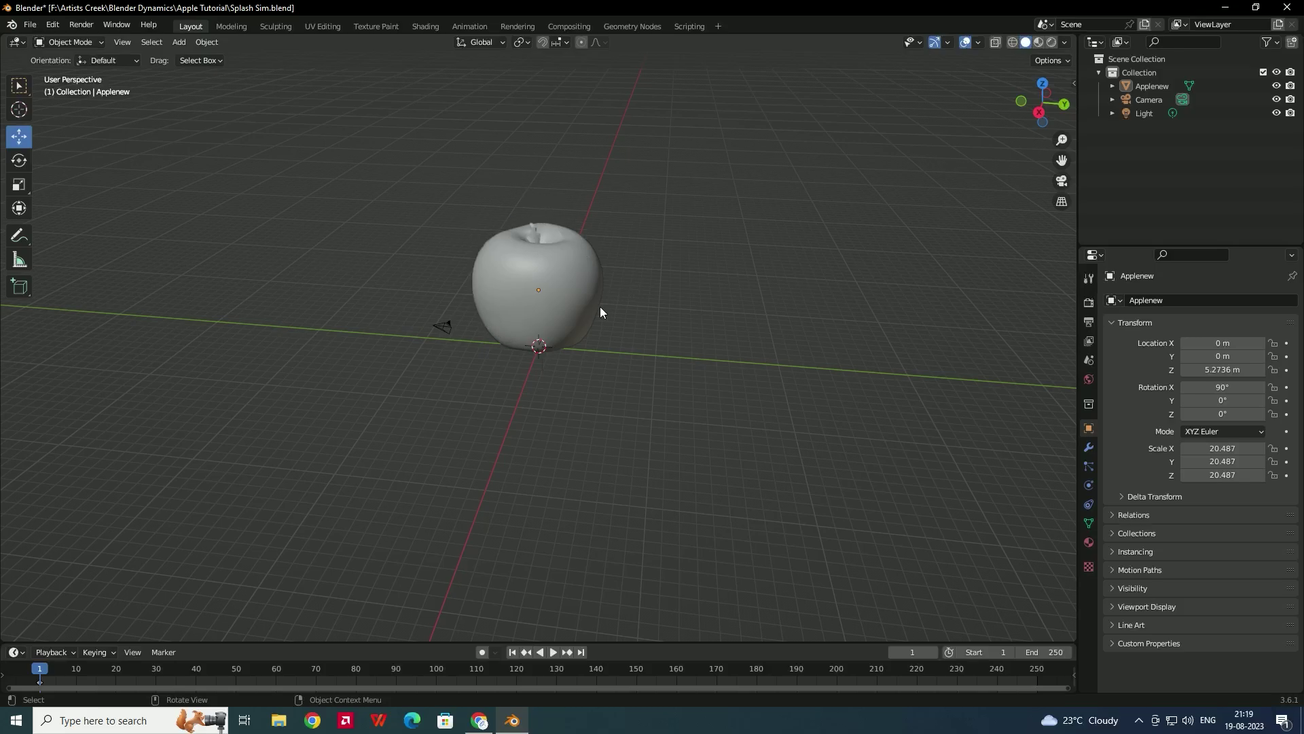
pyautogui.hotkey('shift', 'a')
pyautogui.moveTo(580, 307)
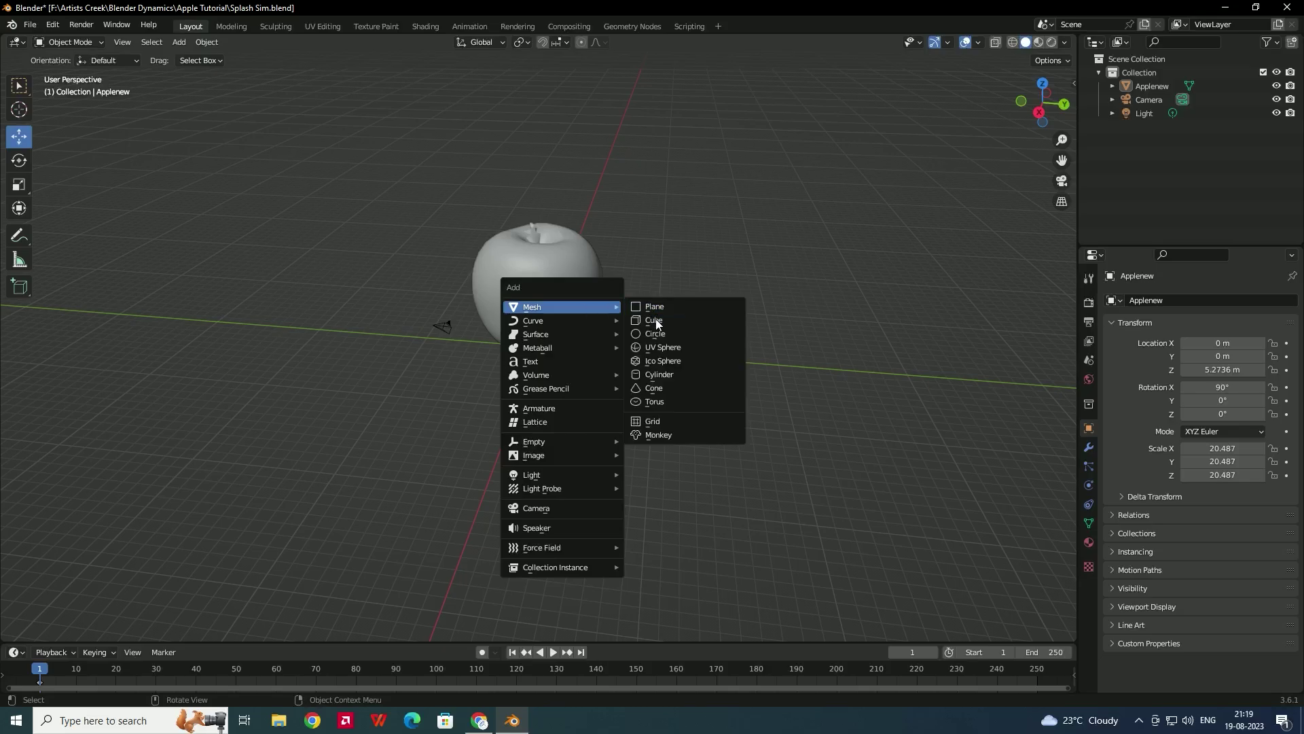
pyautogui.click(655, 320)
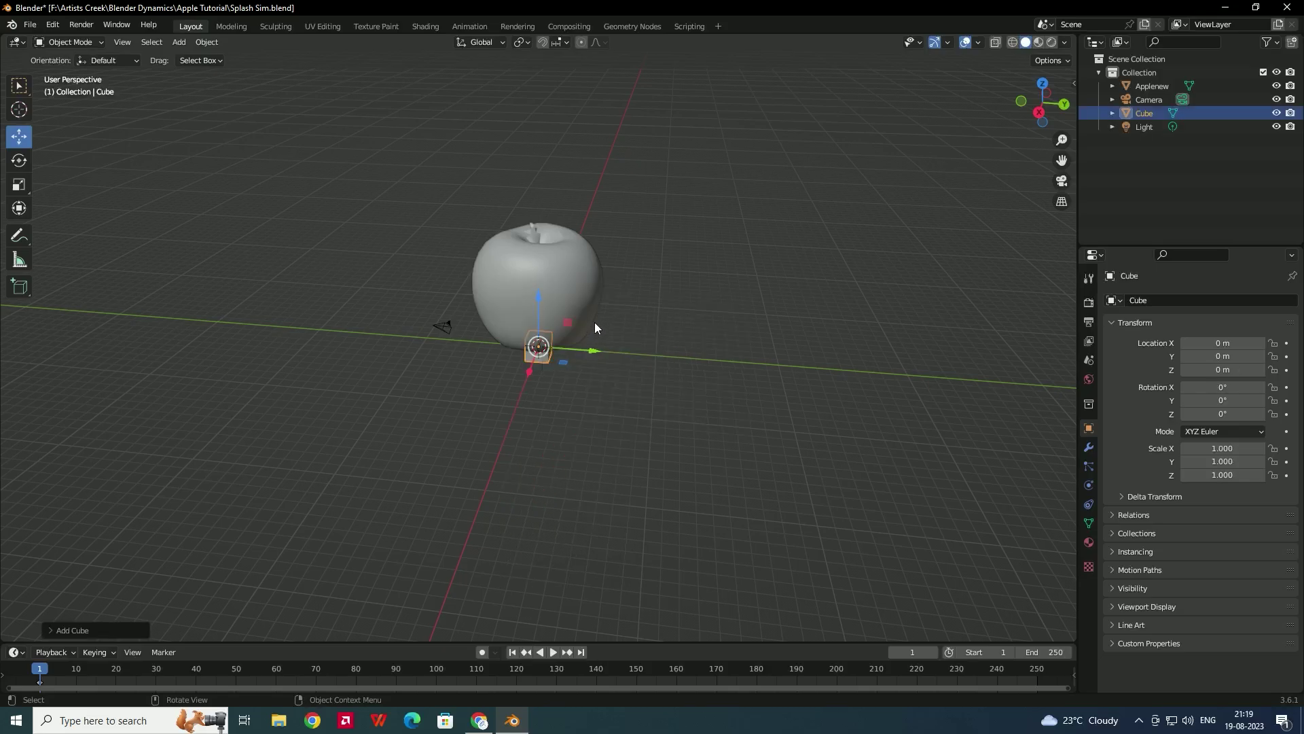
pyautogui.press('s')
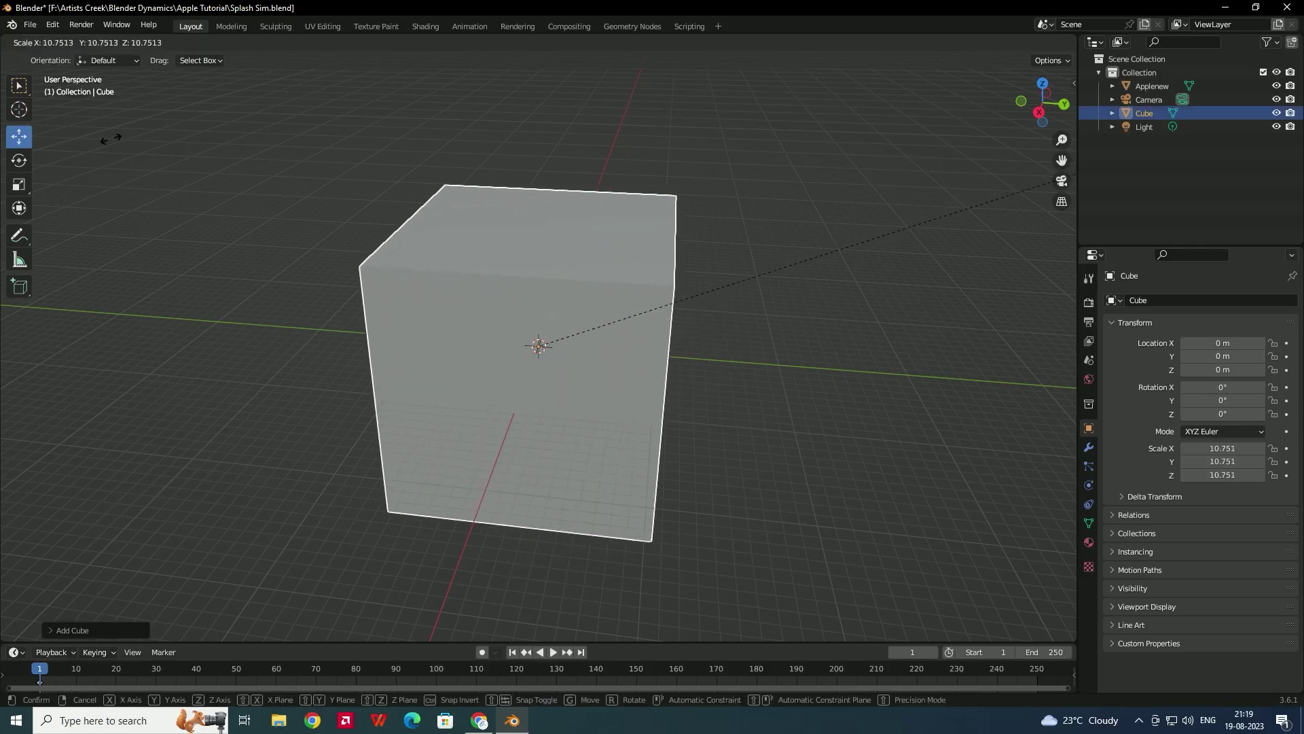
pyautogui.click(86, 154)
pyautogui.moveTo(538, 292); pyautogui.dragTo(549, 201)
pyautogui.moveTo(549, 202); pyautogui.dragTo(545, 231, button='middle')
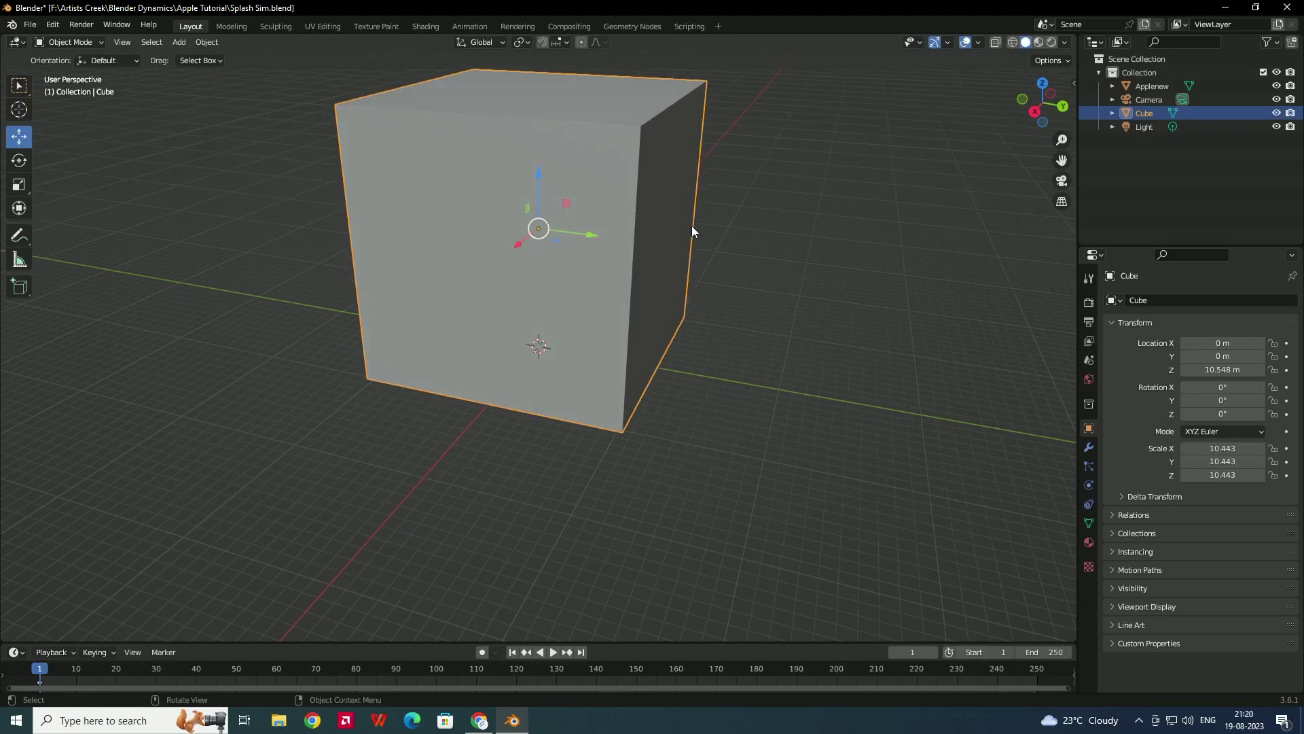
# - Set the cube's viewport display to Wire
pyautogui.click(1124, 605)
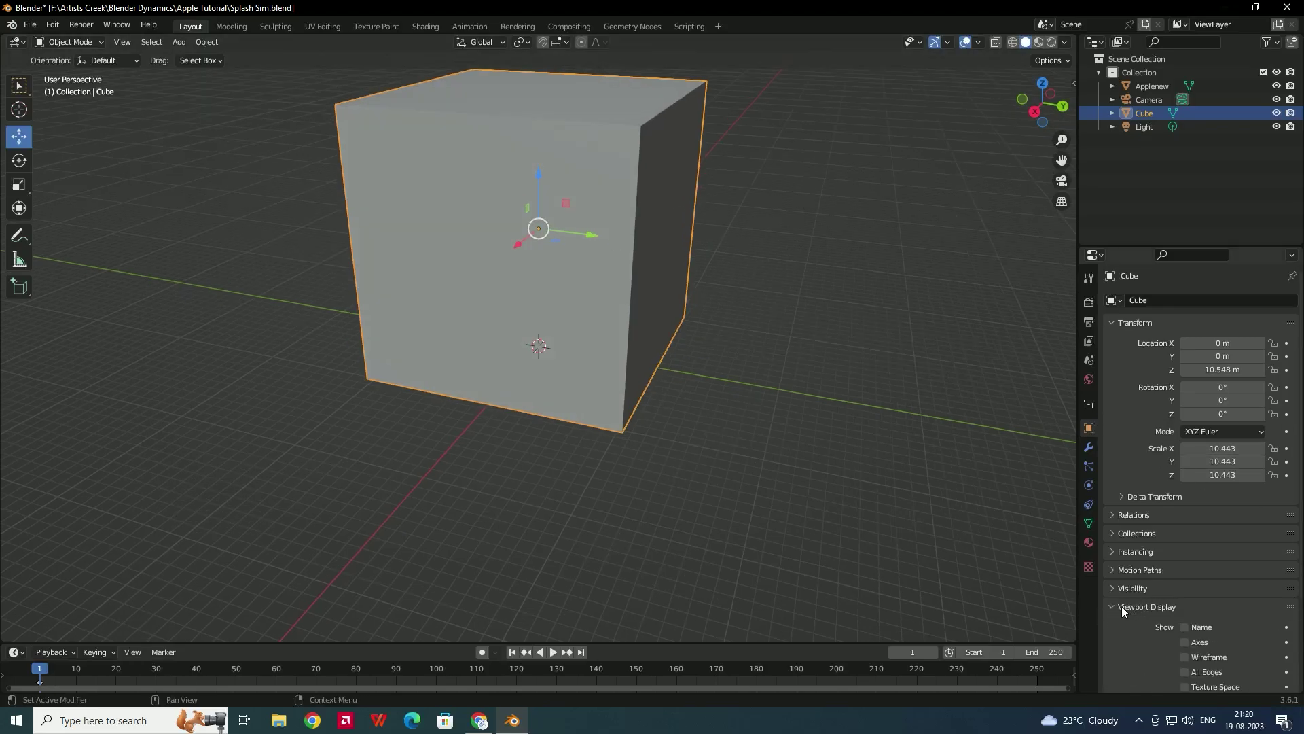
pyautogui.scroll(-4, 1125, 604)
pyautogui.click(1201, 622)
pyautogui.click(1220, 596)
# - Stretch the cube along Y to a scale of about 25.7 and slightly adjust its height
pyautogui.moveTo(788, 421); pyautogui.dragTo(676, 379, button='middle')
pyautogui.press('s')
pyautogui.press('y')
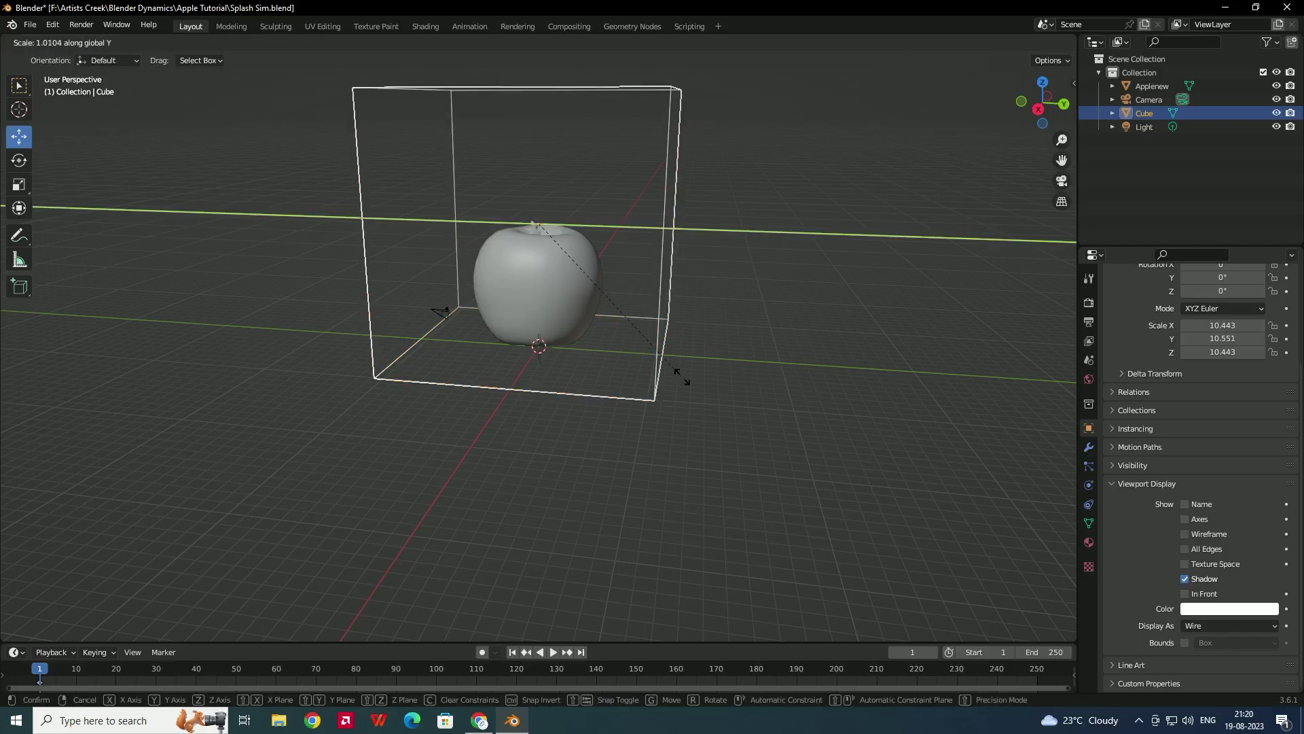
pyautogui.click(1023, 379)
pyautogui.moveTo(1024, 379); pyautogui.dragTo(654, 331, button='middle')
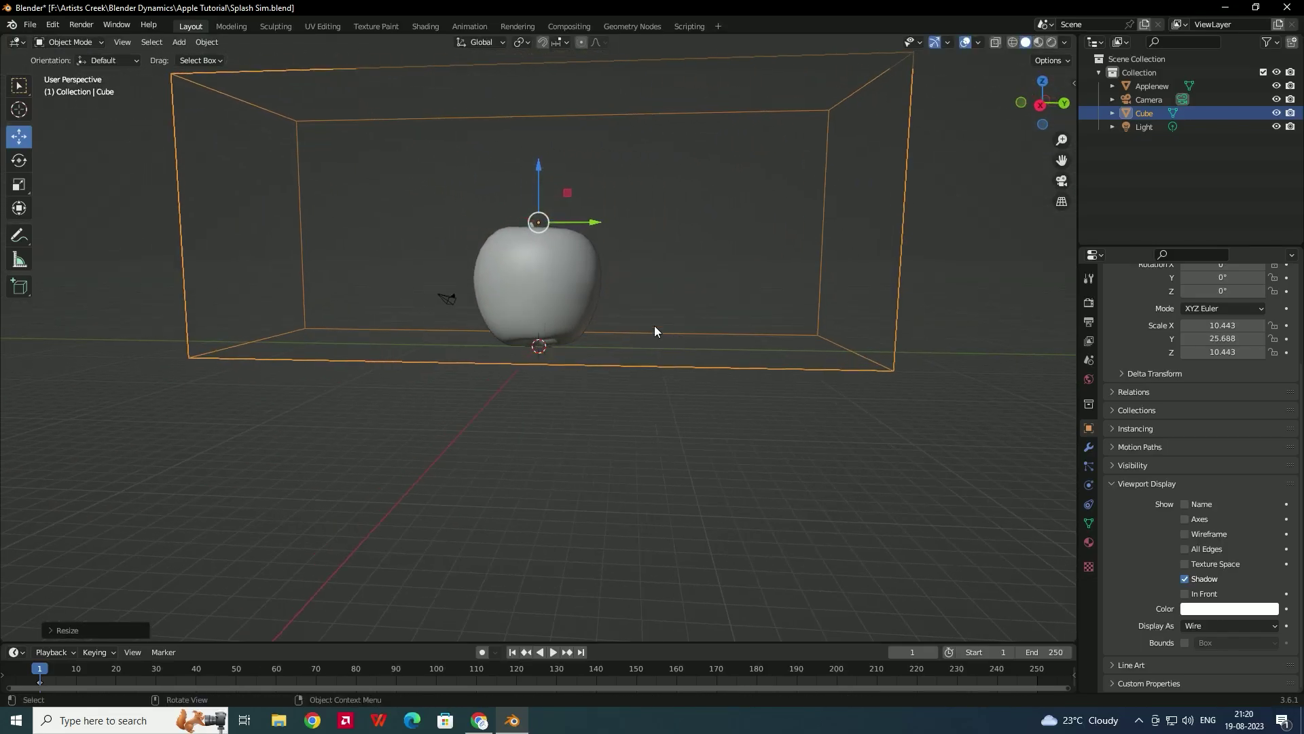
pyautogui.moveTo(540, 168); pyautogui.dragTo(540, 160)
pyautogui.moveTo(540, 160); pyautogui.dragTo(655, 347, button='middle')
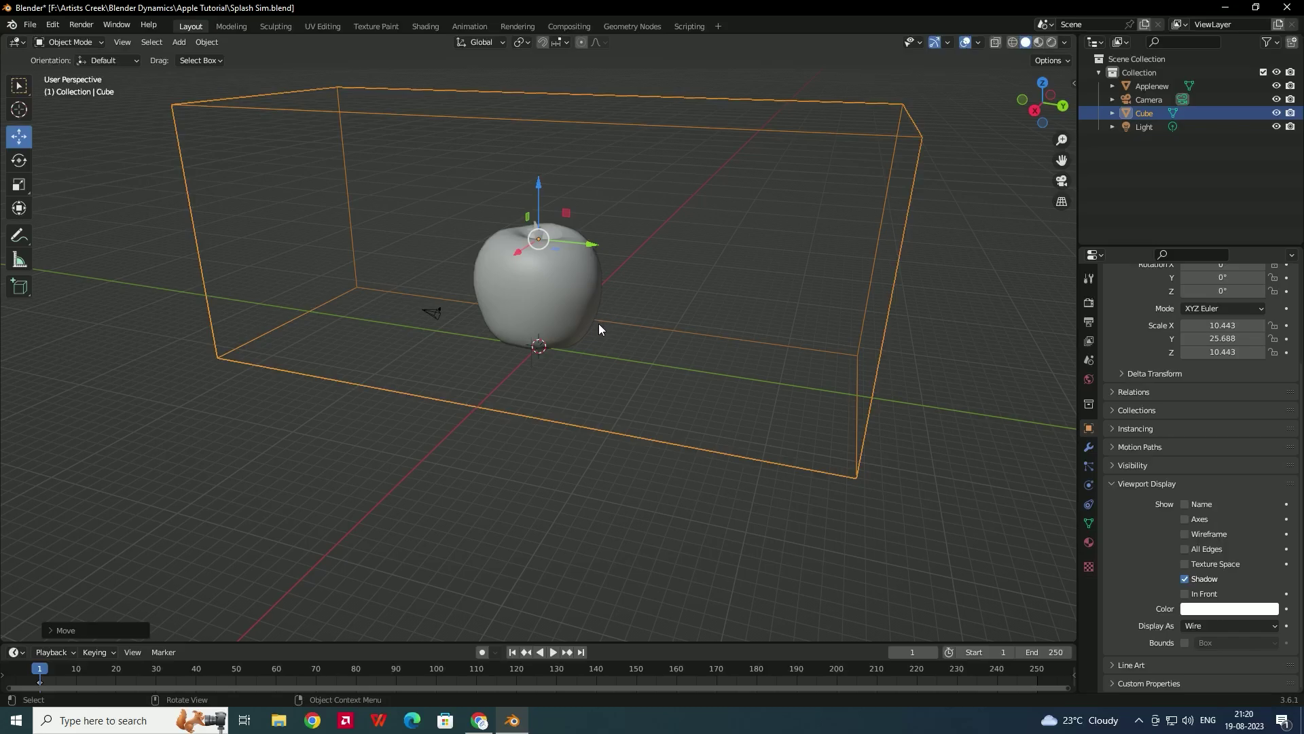
# - Add a plane mesh at the origin and scale it uniformly to about 4.9
pyautogui.hotkey('shift', 'a')
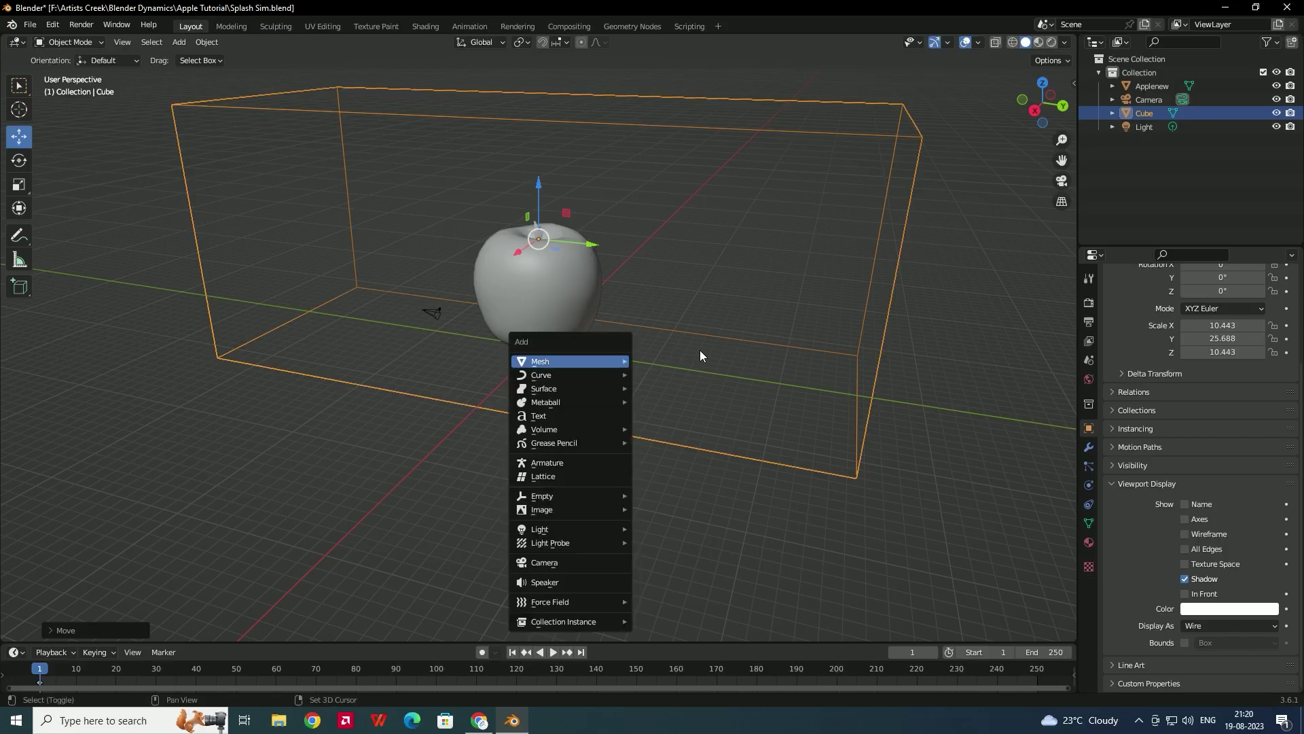
pyautogui.click(683, 362)
pyautogui.press('s')
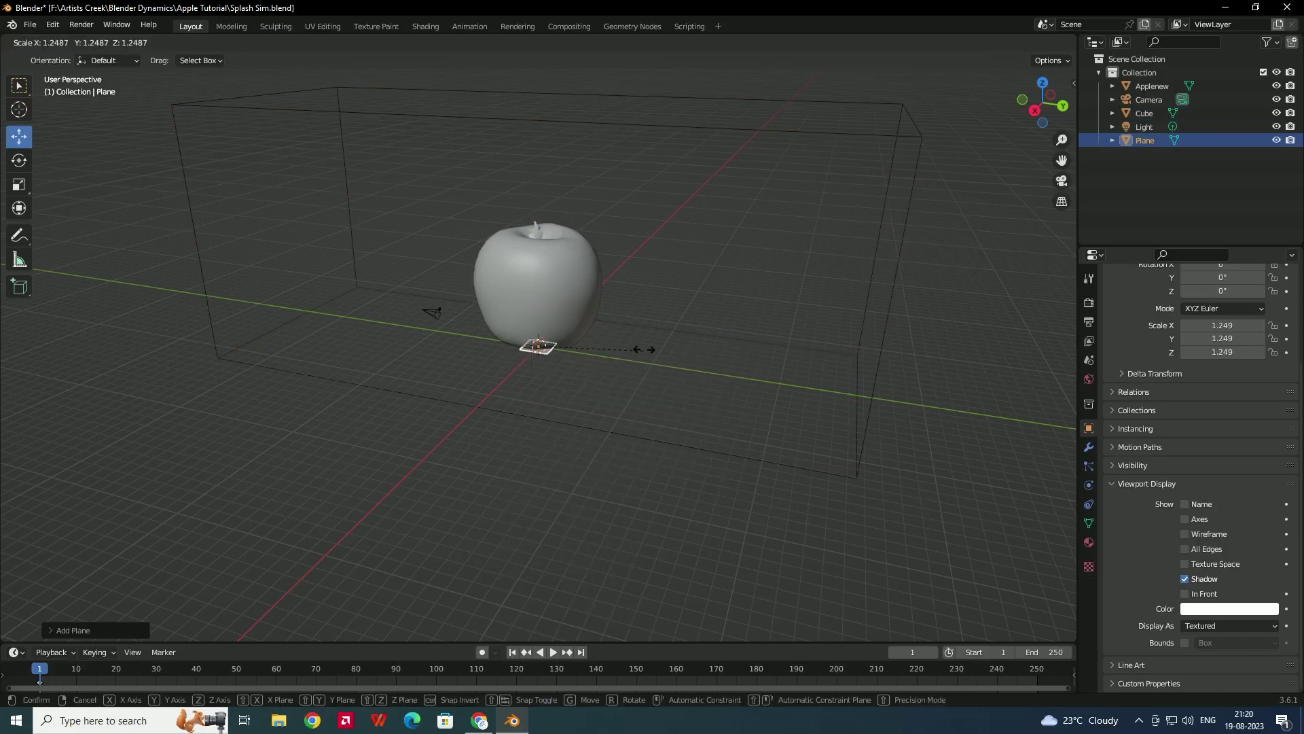
pyautogui.click(674, 377)
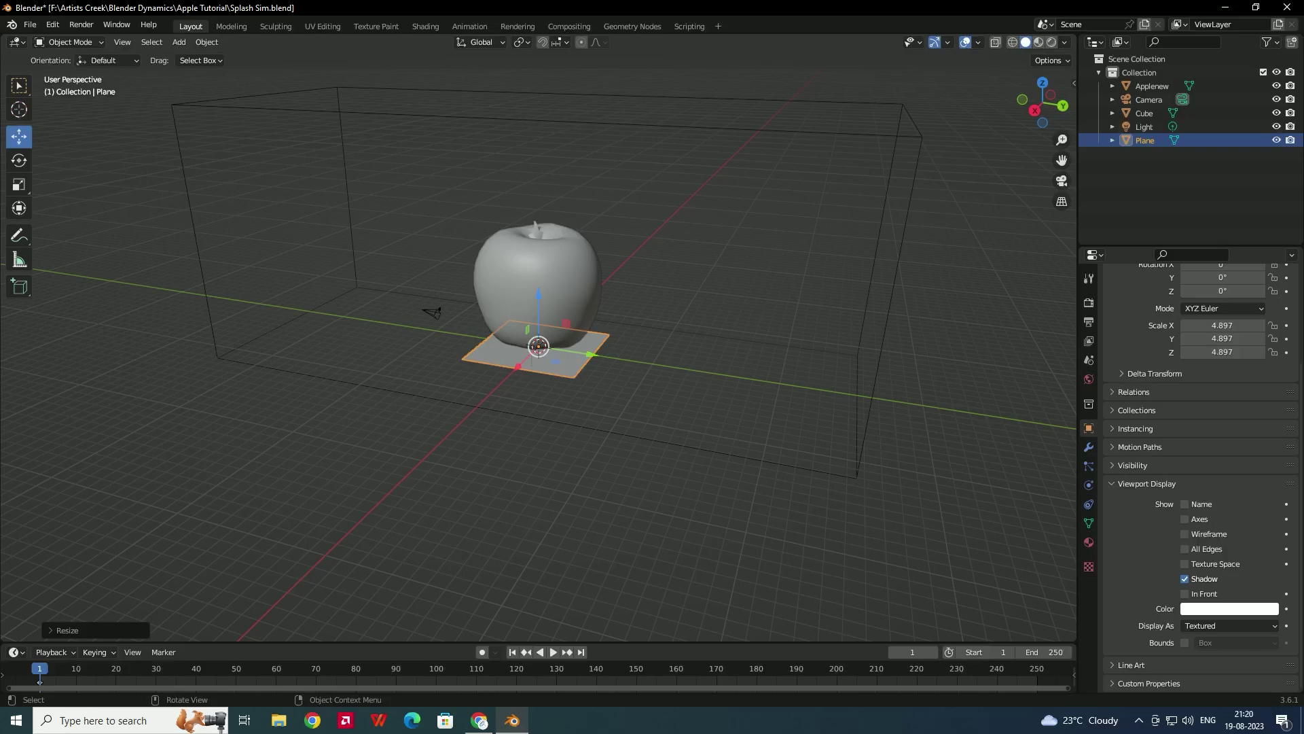
# - Rotate the plane to -90° about the X axis so it stands upright
pyautogui.press('r')
pyautogui.press('x')
pyautogui.click(549, 263)
pyautogui.scroll(3, 1236, 267)
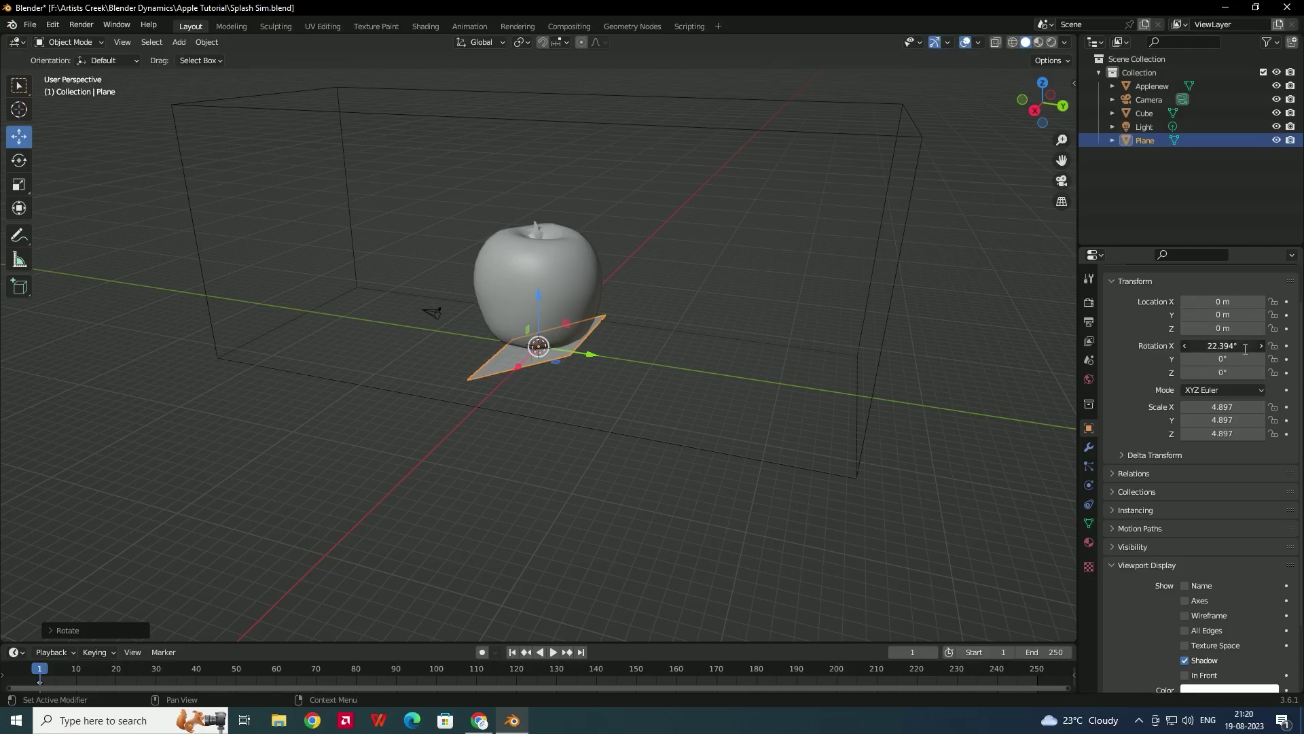
pyautogui.doubleClick(1223, 346)
pyautogui.write('-90')
pyautogui.press('Return')
# - Place the plane beside the apple at about 19 m in Y and 5.3 m in Z, scaled to about 6.4
pyautogui.press('g')
pyautogui.press('y')
pyautogui.click(719, 336)
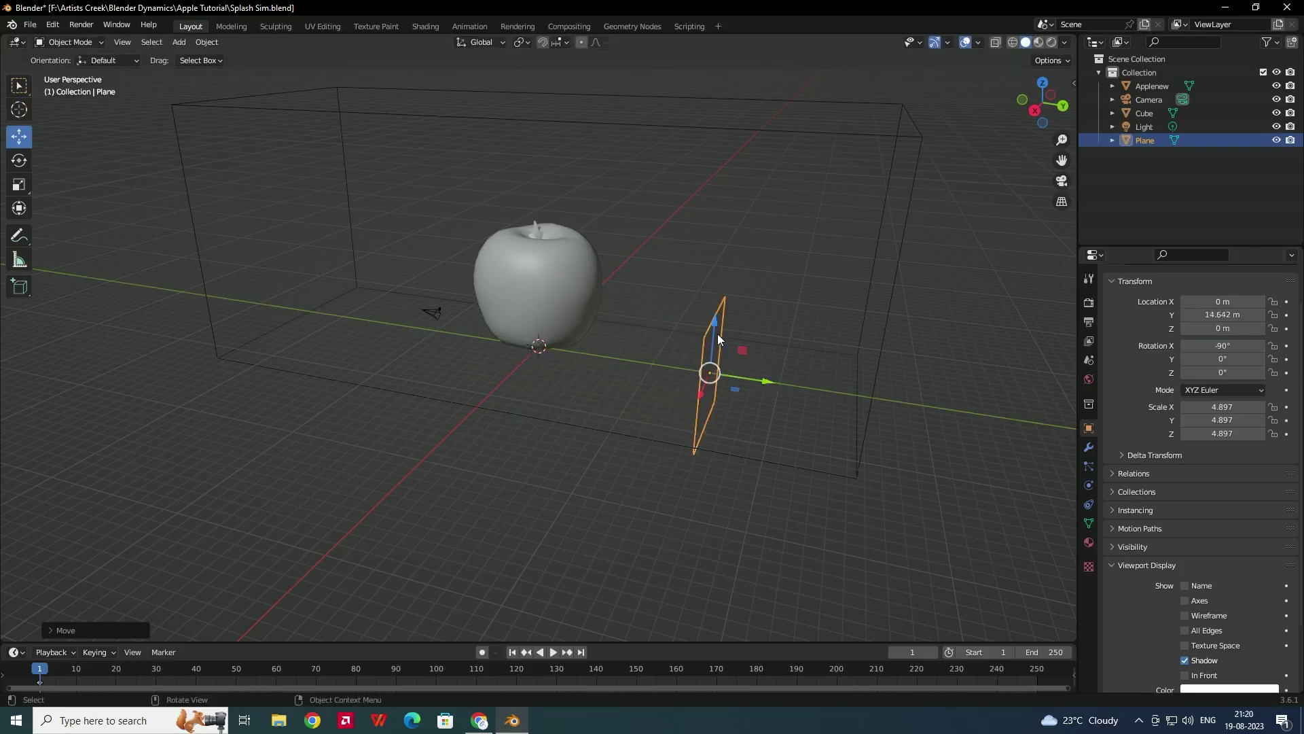
pyautogui.moveTo(719, 337); pyautogui.dragTo(712, 287, button='middle')
pyautogui.press('s')
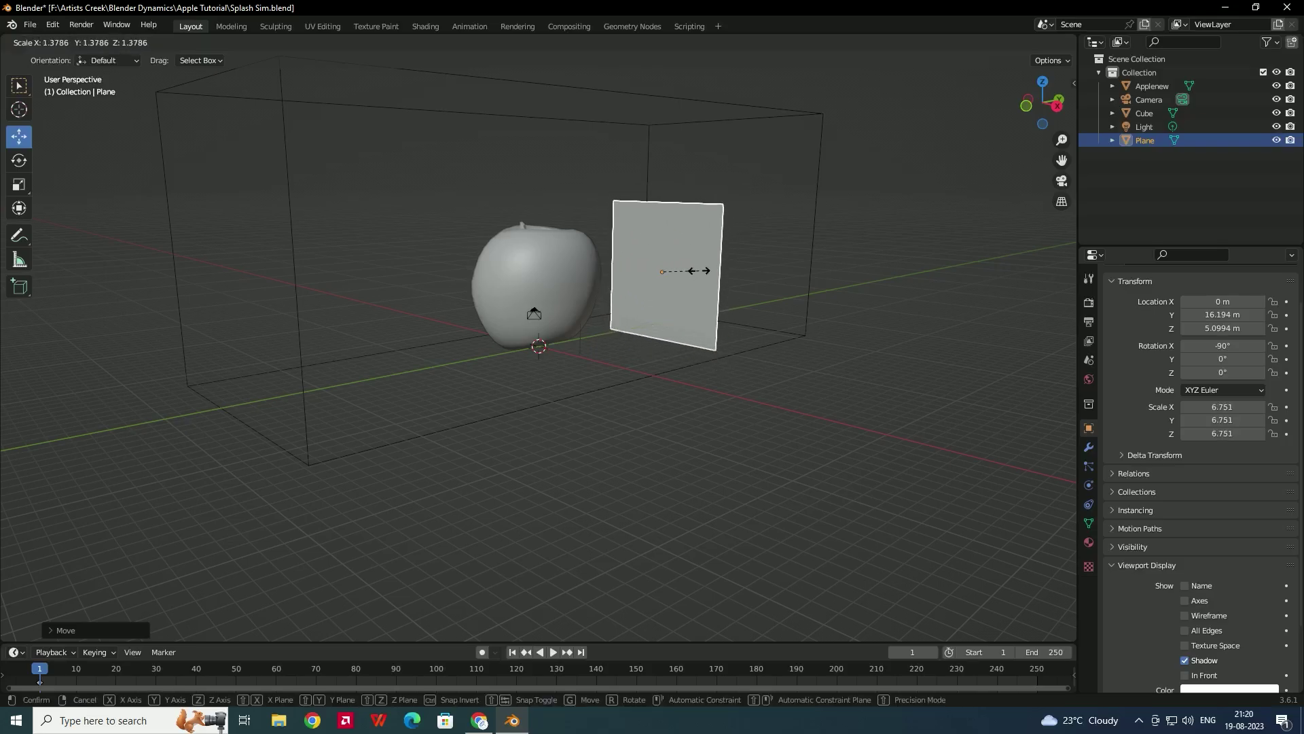
pyautogui.click(690, 274)
pyautogui.moveTo(690, 275); pyautogui.dragTo(917, 323, button='middle')
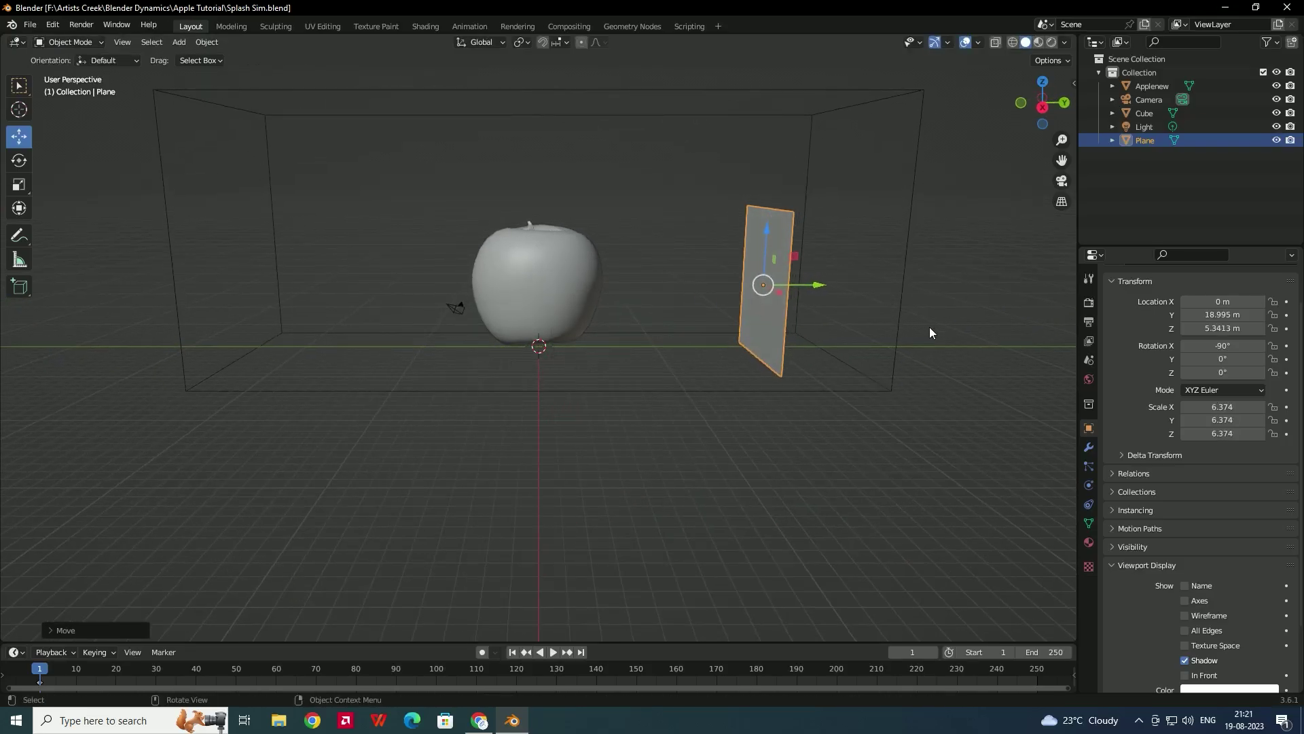
# - Give the plane Fluid physics of type Flow with the flow type Liquid
pyautogui.click(1091, 486)
pyautogui.click(1257, 314)
pyautogui.click(1212, 388)
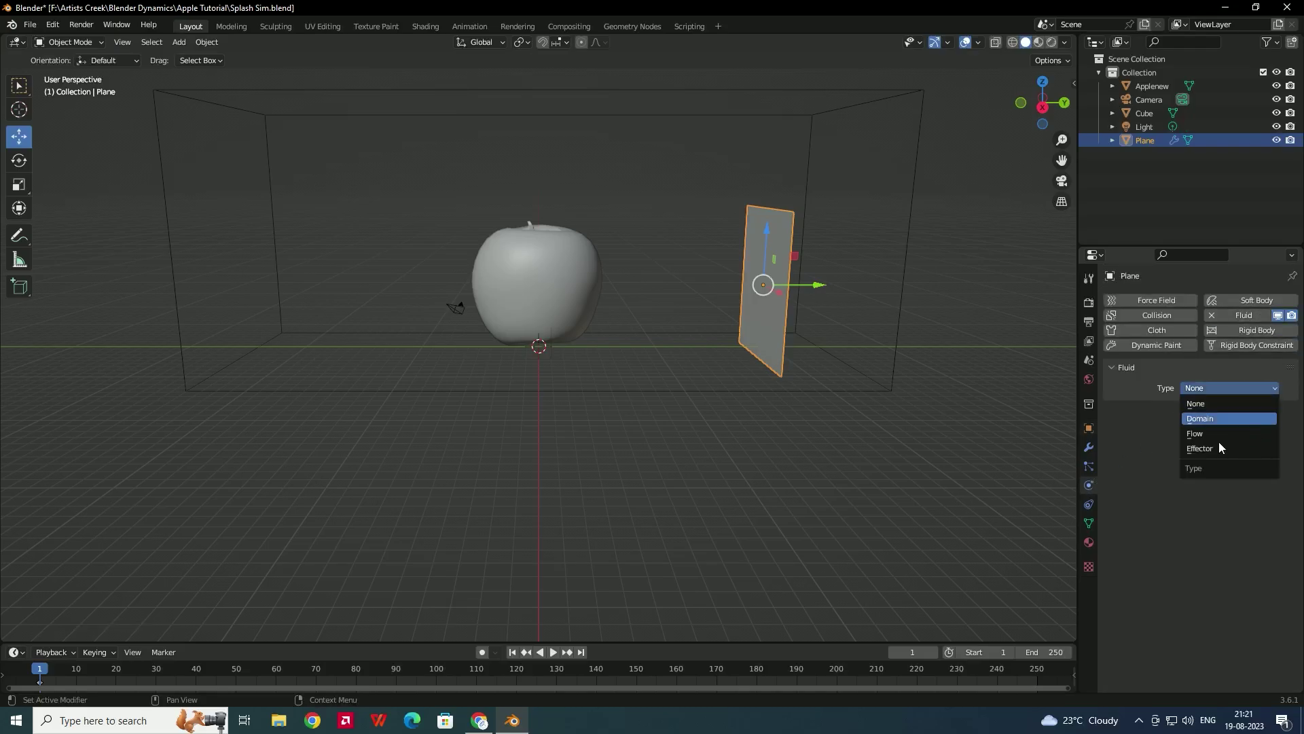
pyautogui.click(1204, 433)
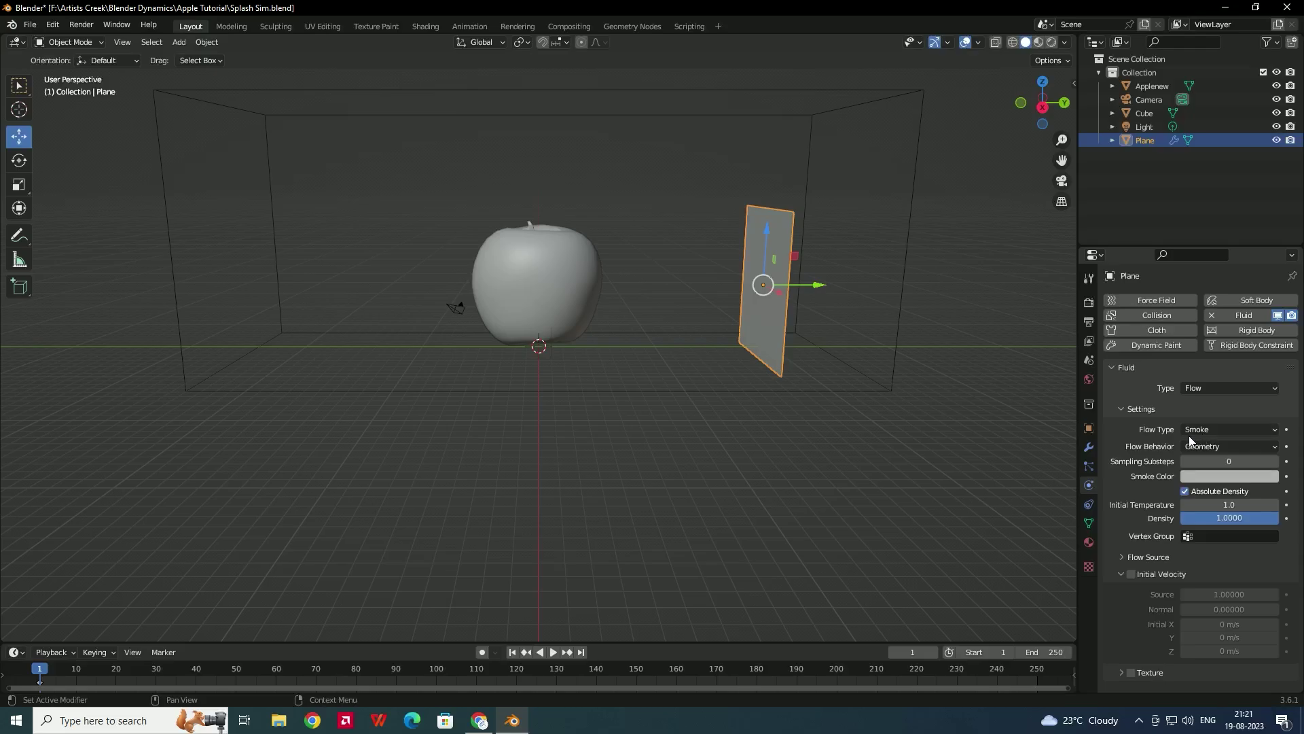
pyautogui.click(1221, 425)
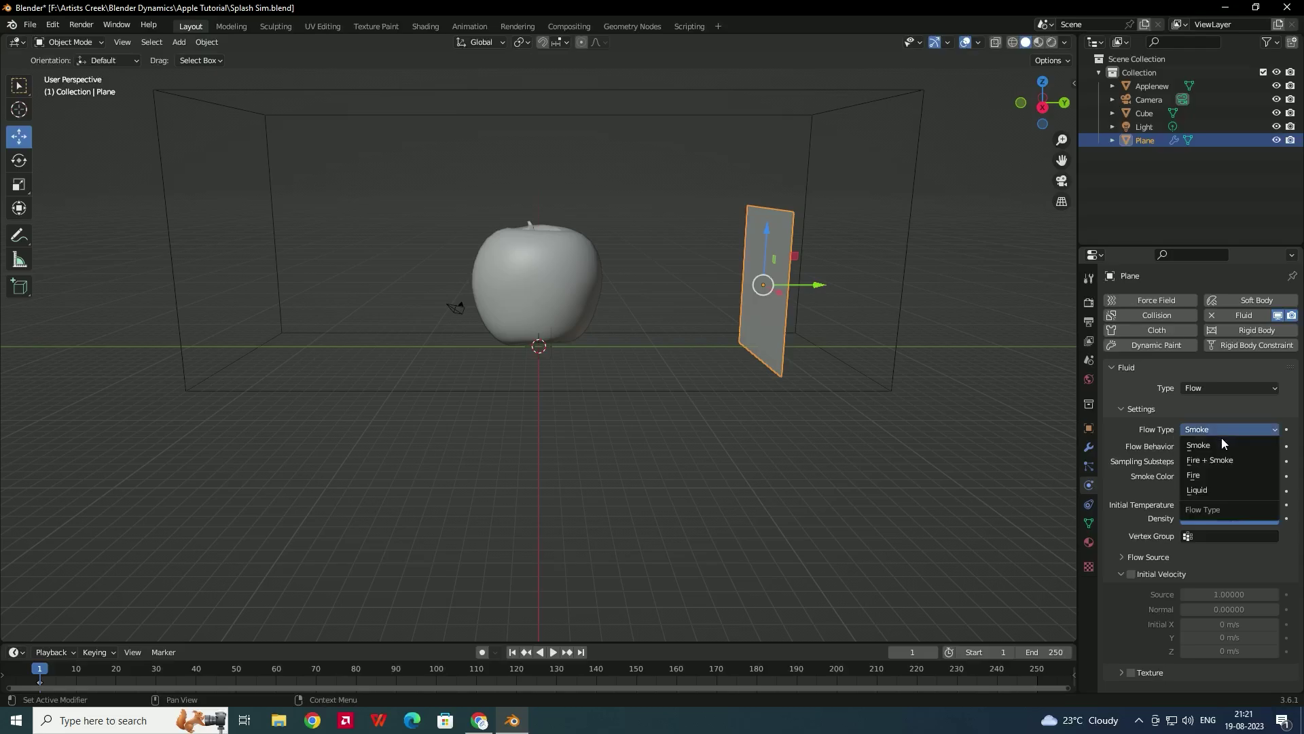
pyautogui.click(1217, 488)
# - Set the surface emission of the plane's flow source to 6
pyautogui.click(1124, 483)
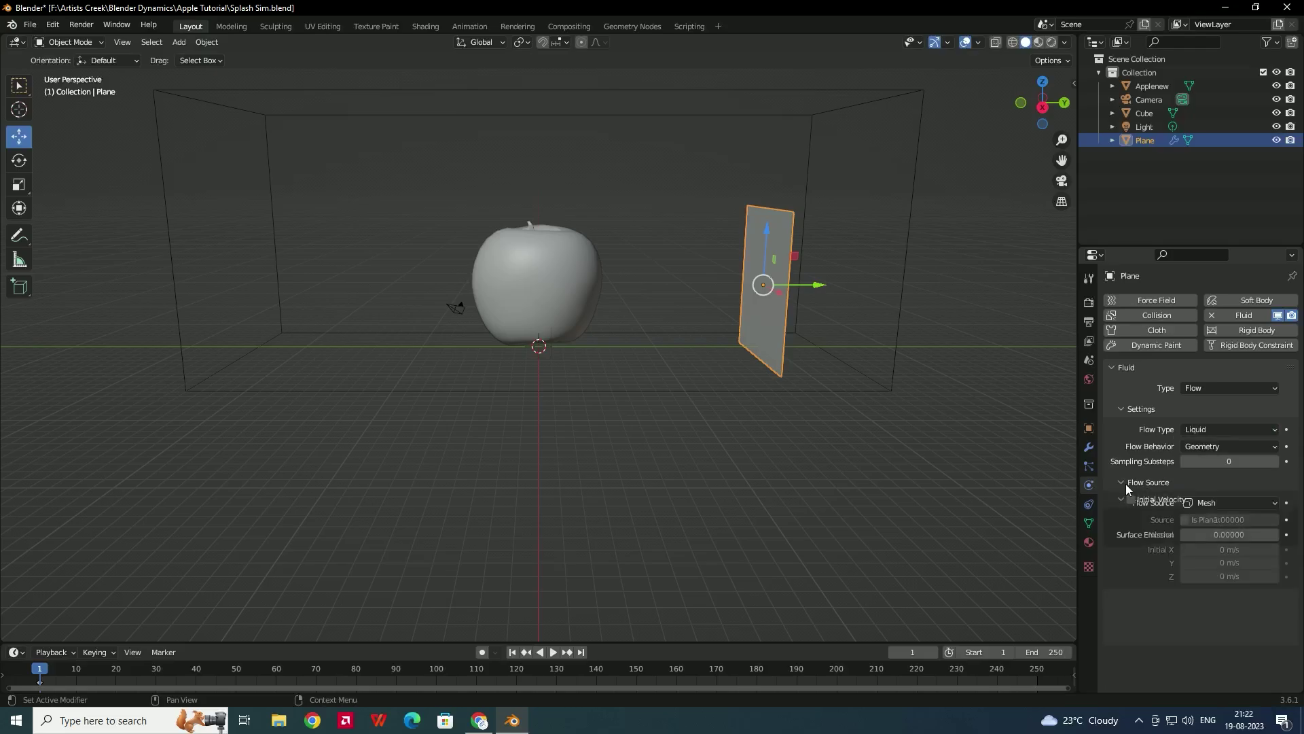
pyautogui.click(1215, 535)
pyautogui.write('6')
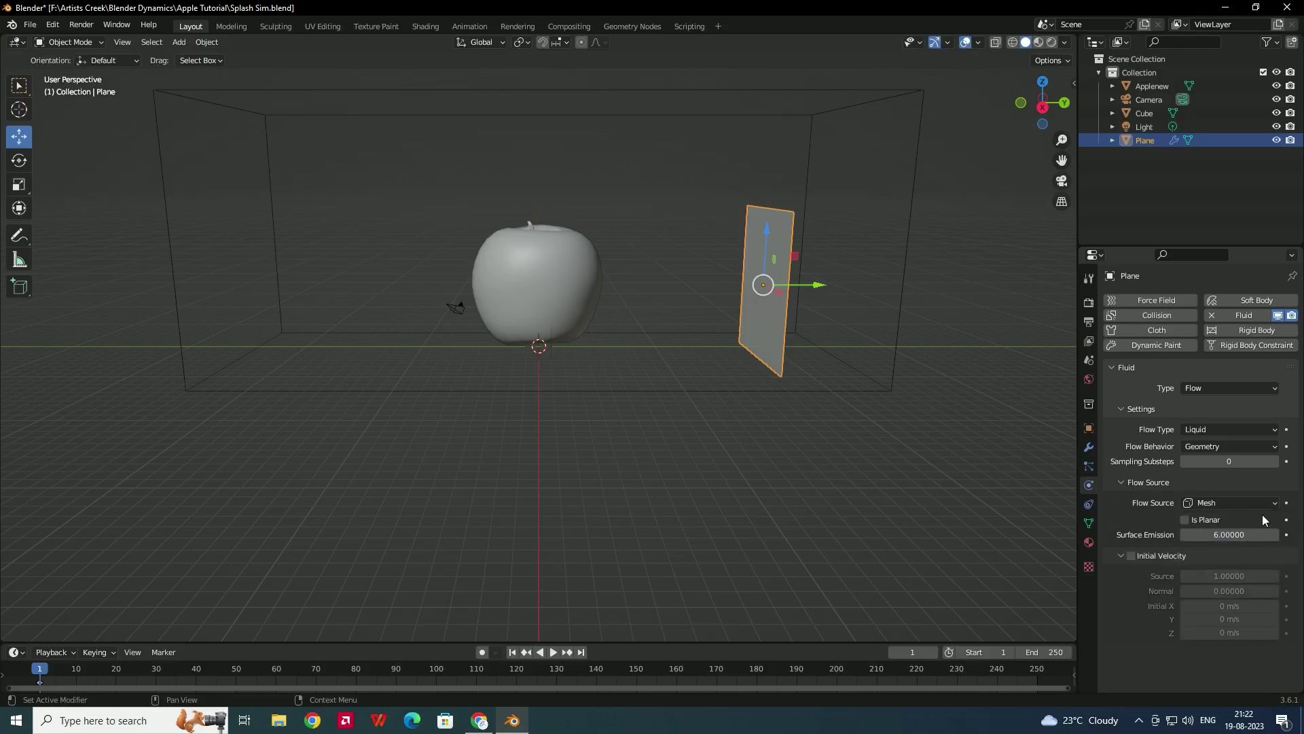
pyautogui.press('Return')
# - Enable initial velocity on the plane's flow and set its Normal value to 100
pyautogui.click(1130, 556)
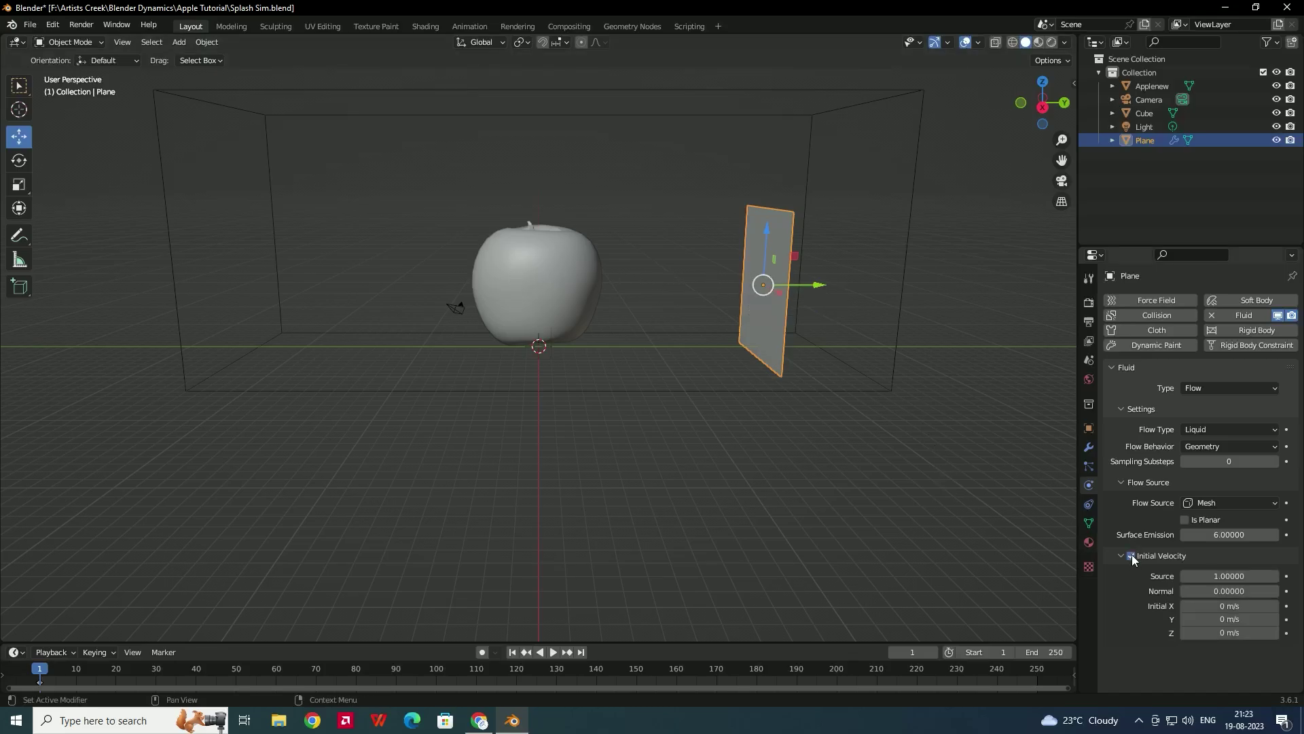
pyautogui.click(1214, 591)
pyautogui.write('100')
pyautogui.press('Return')
# - Give the cube around the apple Fluid physics with the type Domain
pyautogui.click(908, 231)
pyautogui.click(1253, 316)
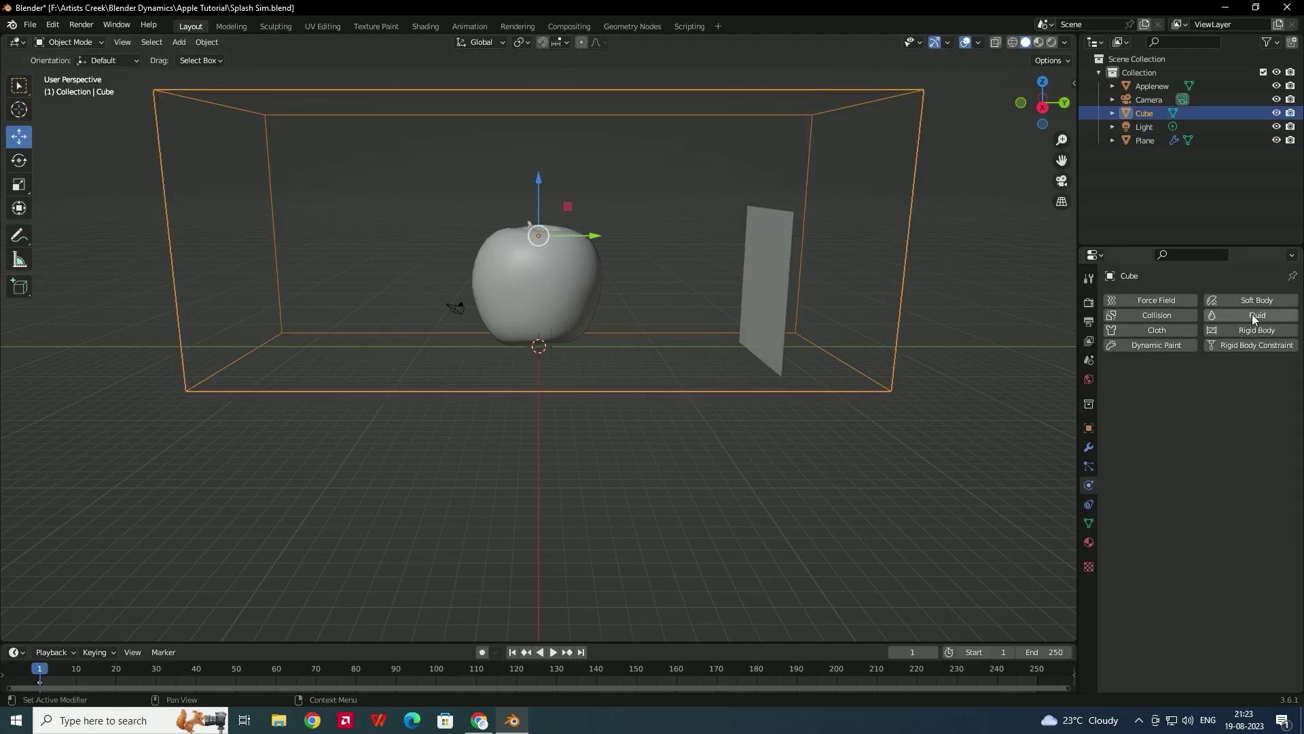
pyautogui.click(1223, 389)
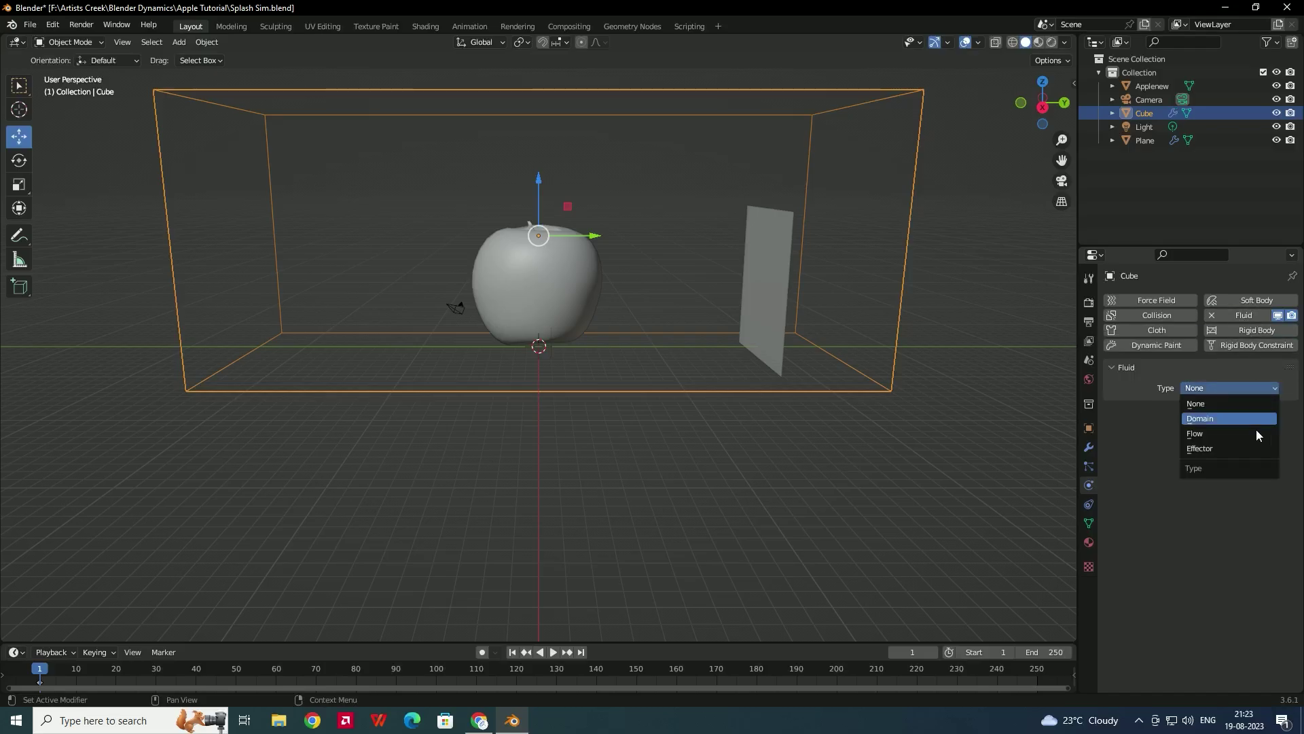
pyautogui.click(1216, 418)
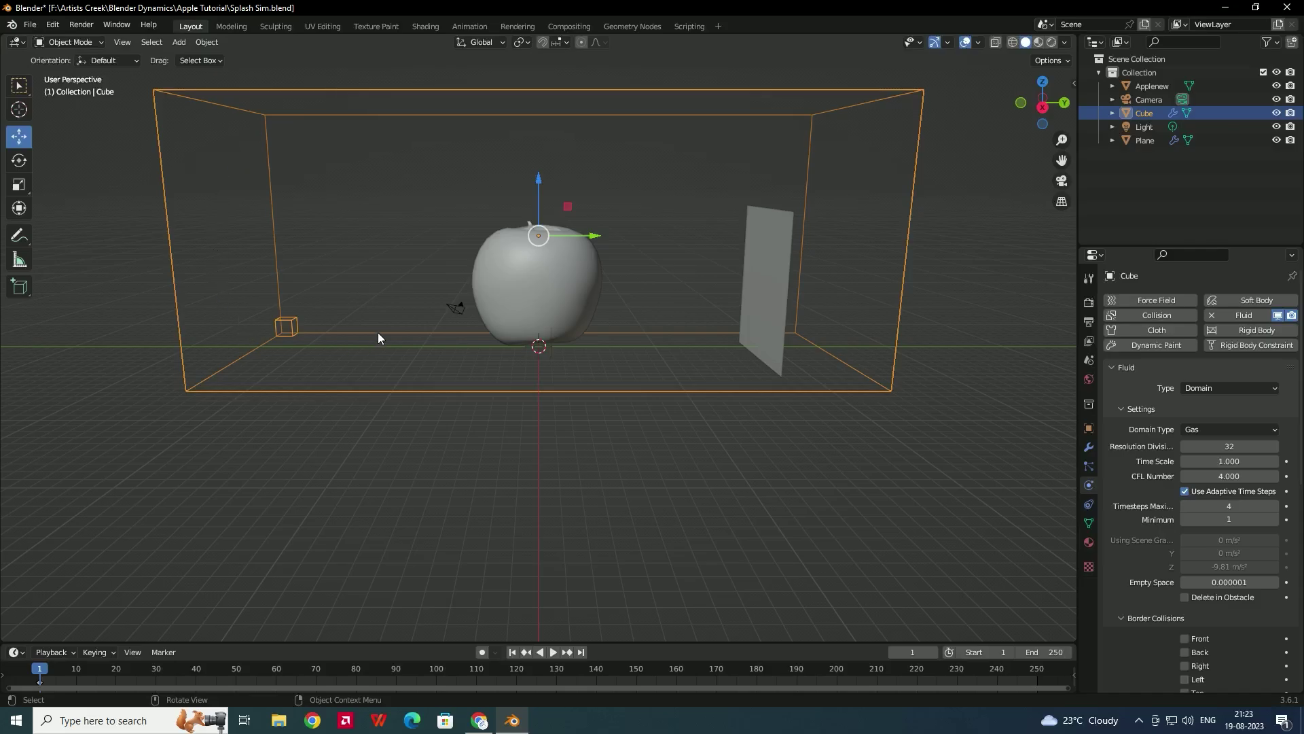
# - Set the domain's resolution divisions to 150 and its domain type to Liquid
pyautogui.click(1213, 447)
pyautogui.write('15')
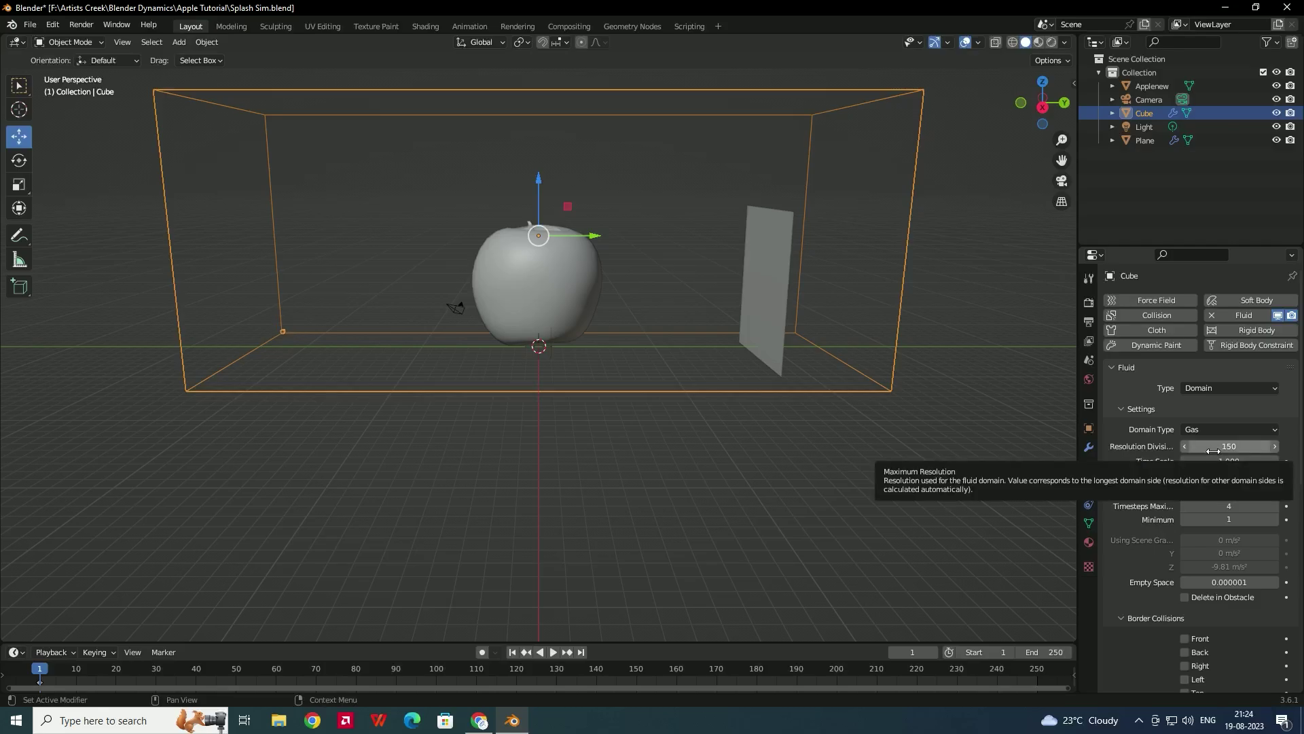
pyautogui.write('0')
pyautogui.press('Return')
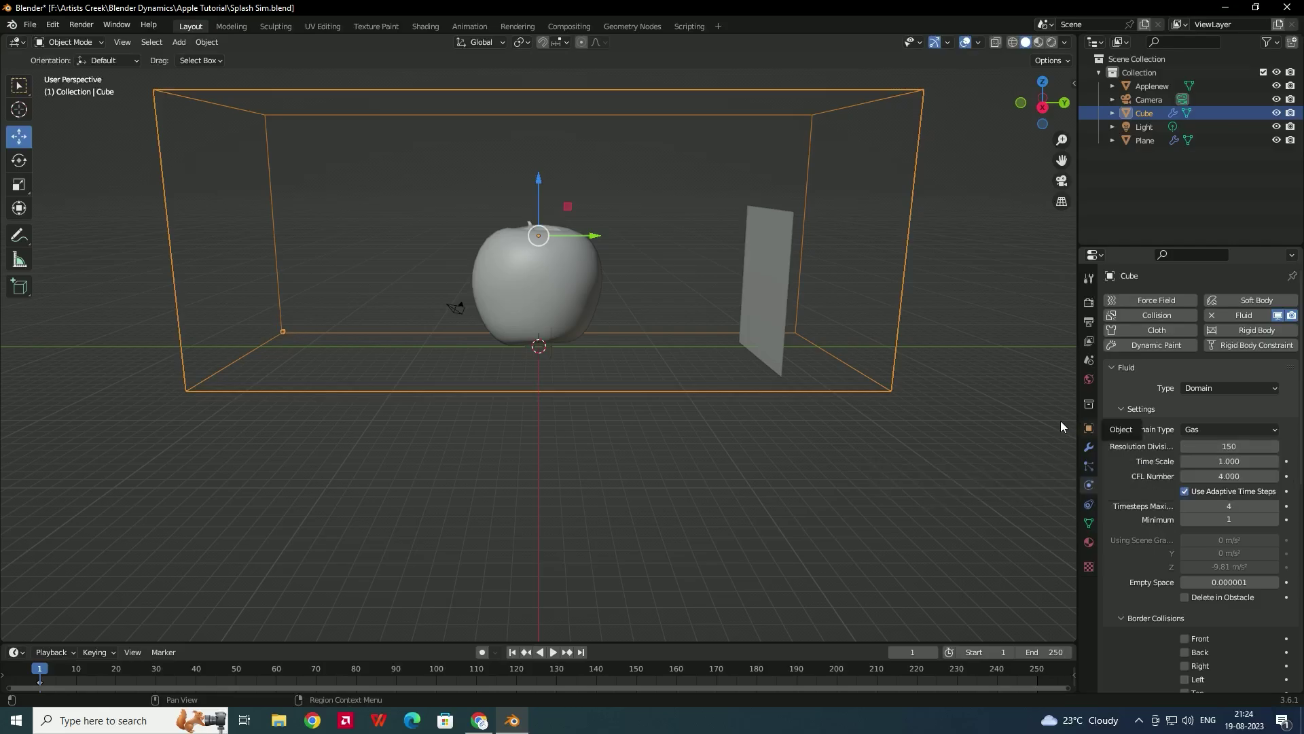
pyautogui.click(1204, 431)
pyautogui.click(1220, 460)
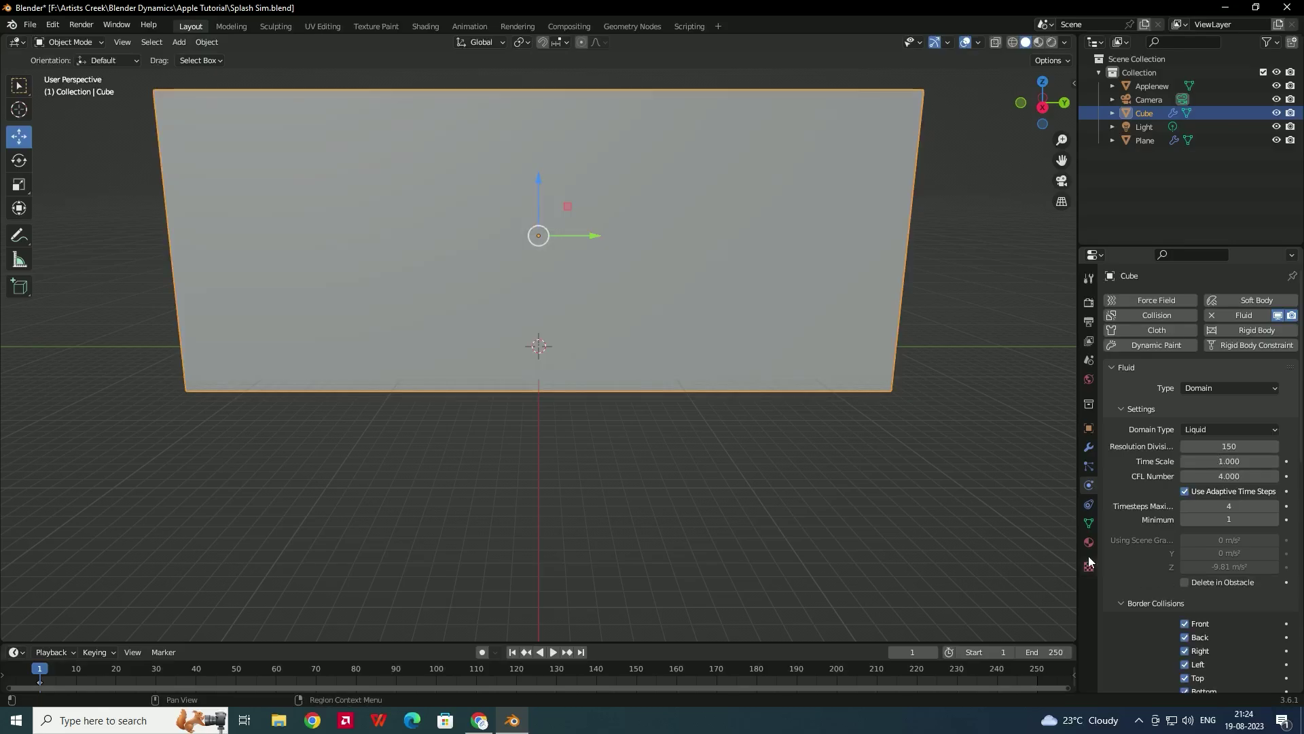
# - Disable the border collisions on the sides of the fluid domain
pyautogui.scroll(-3, 1164, 552)
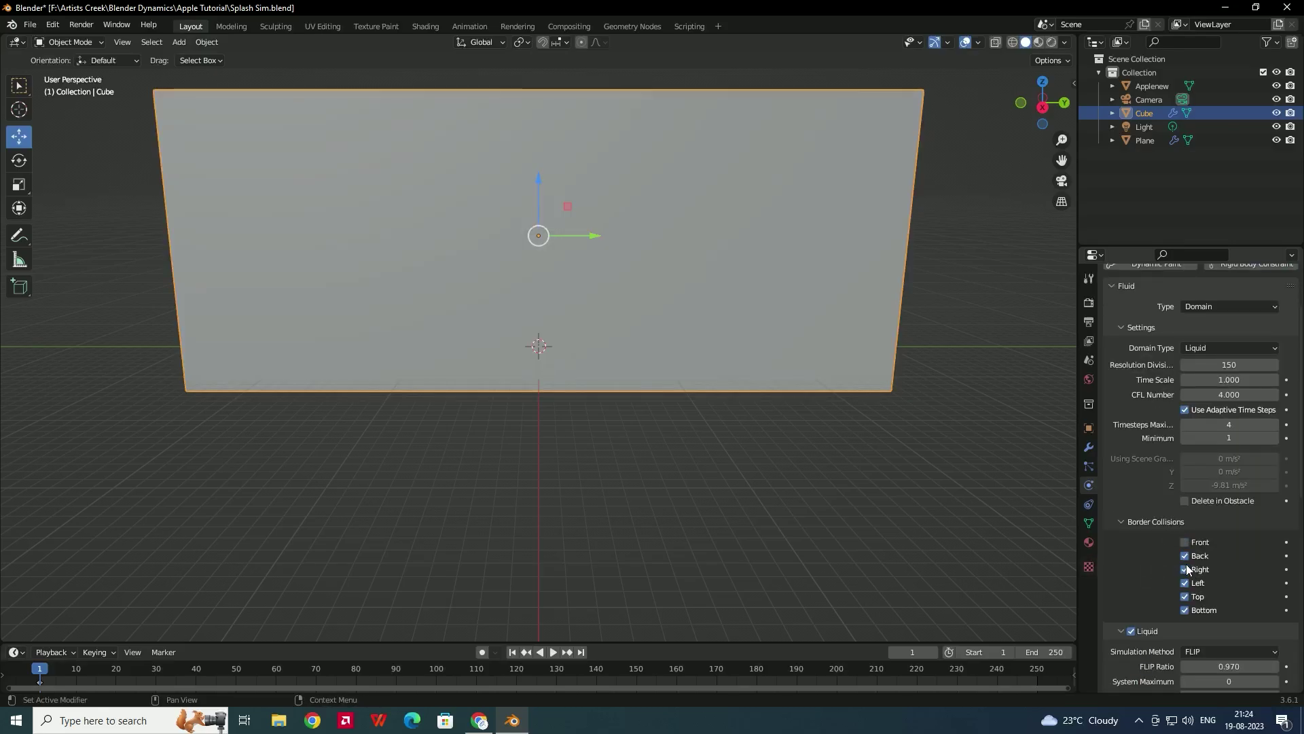
pyautogui.click(1185, 569)
pyautogui.click(1184, 583)
# - Enable Mesh for the liquid domain and set the mesh particle radius to 1.6
pyautogui.scroll(-12, 1148, 557)
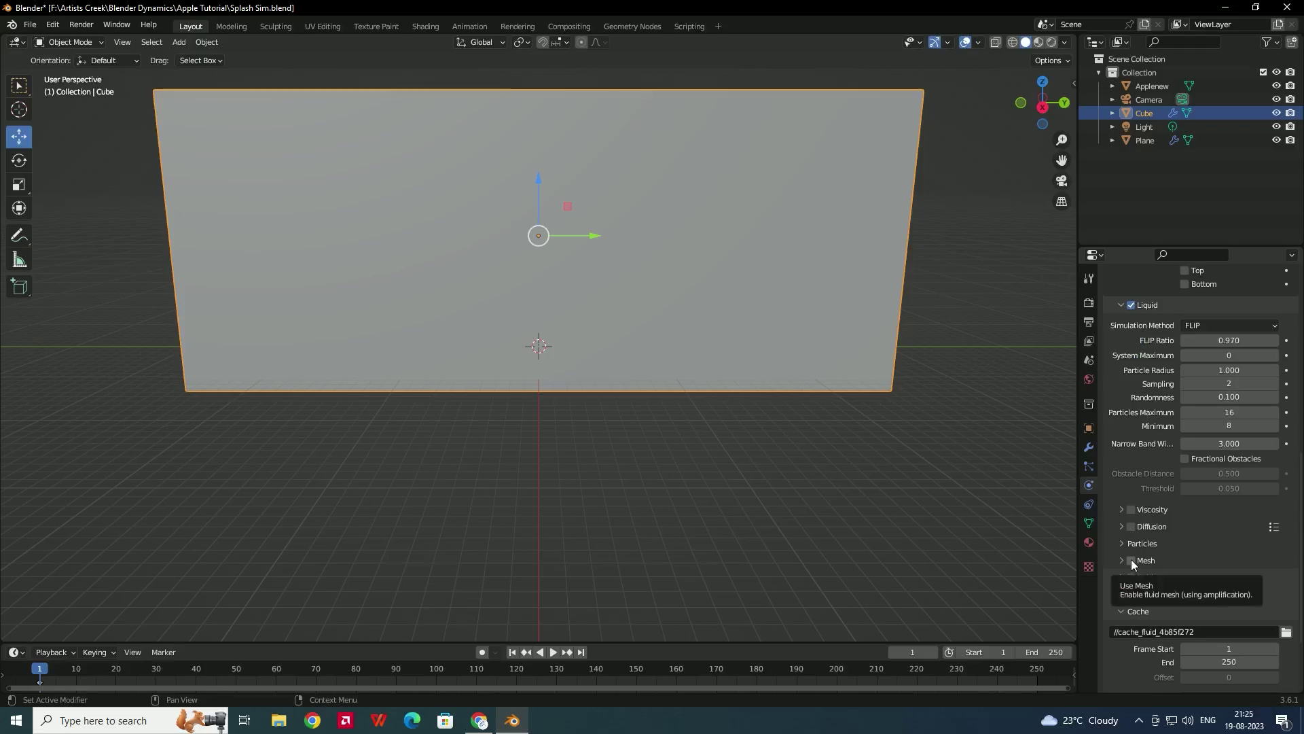
pyautogui.click(1129, 560)
pyautogui.click(1123, 560)
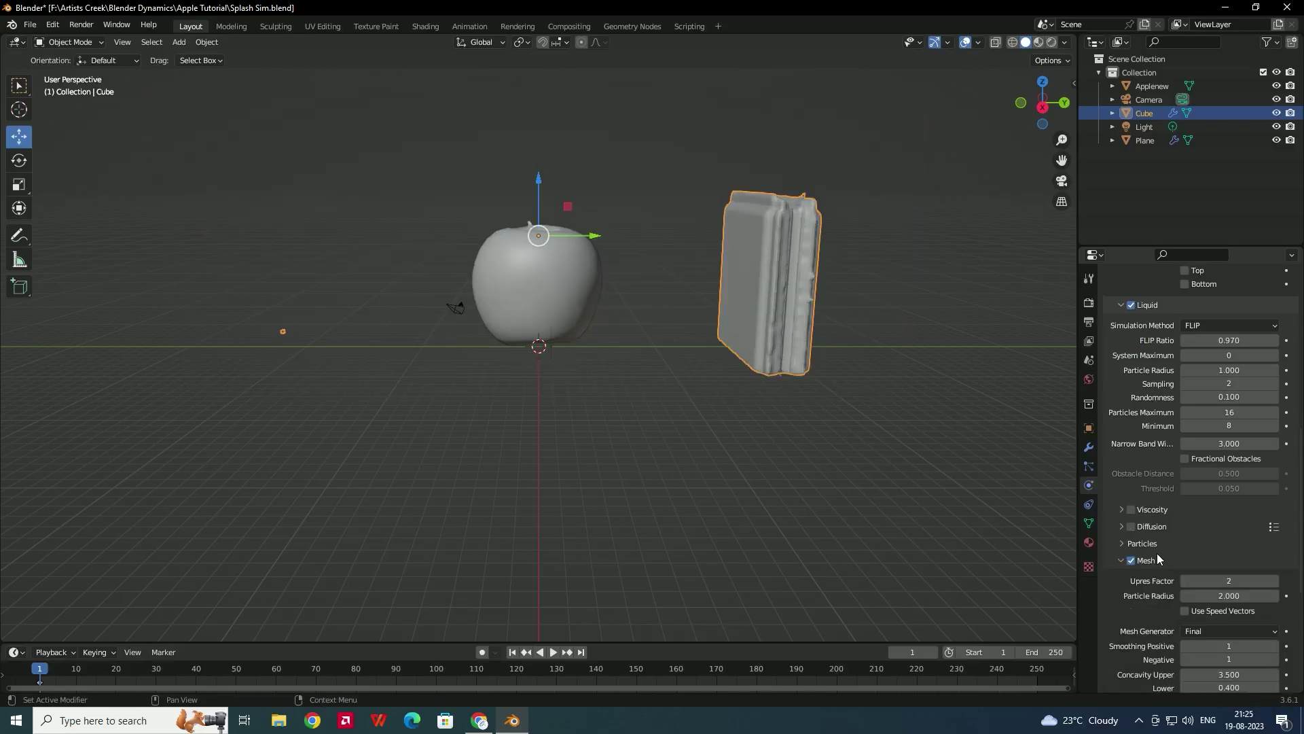
pyautogui.scroll(-2, 1153, 547)
pyautogui.scroll(-1, 1153, 537)
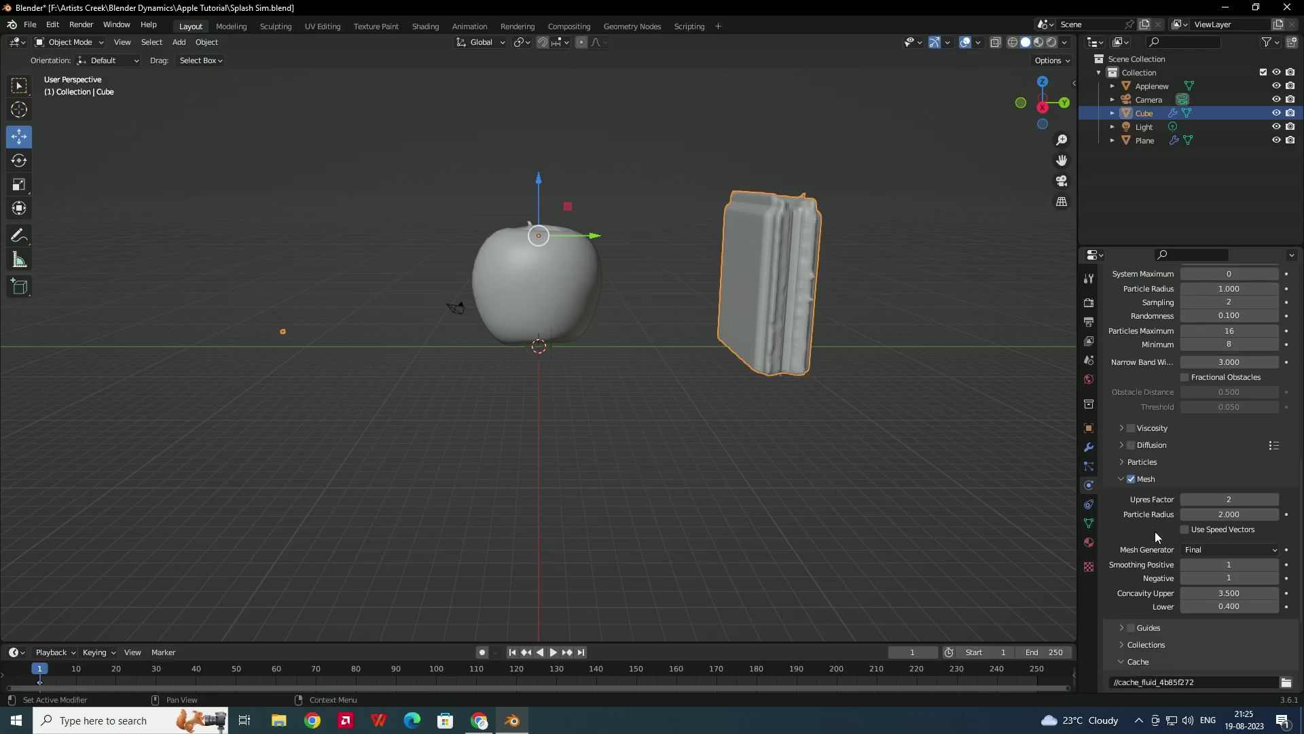
pyautogui.click(1235, 515)
pyautogui.write('1.6')
pyautogui.press('Return')
# - Set the end frame of the liquid domain's cache to 150
pyautogui.scroll(-5, 1144, 497)
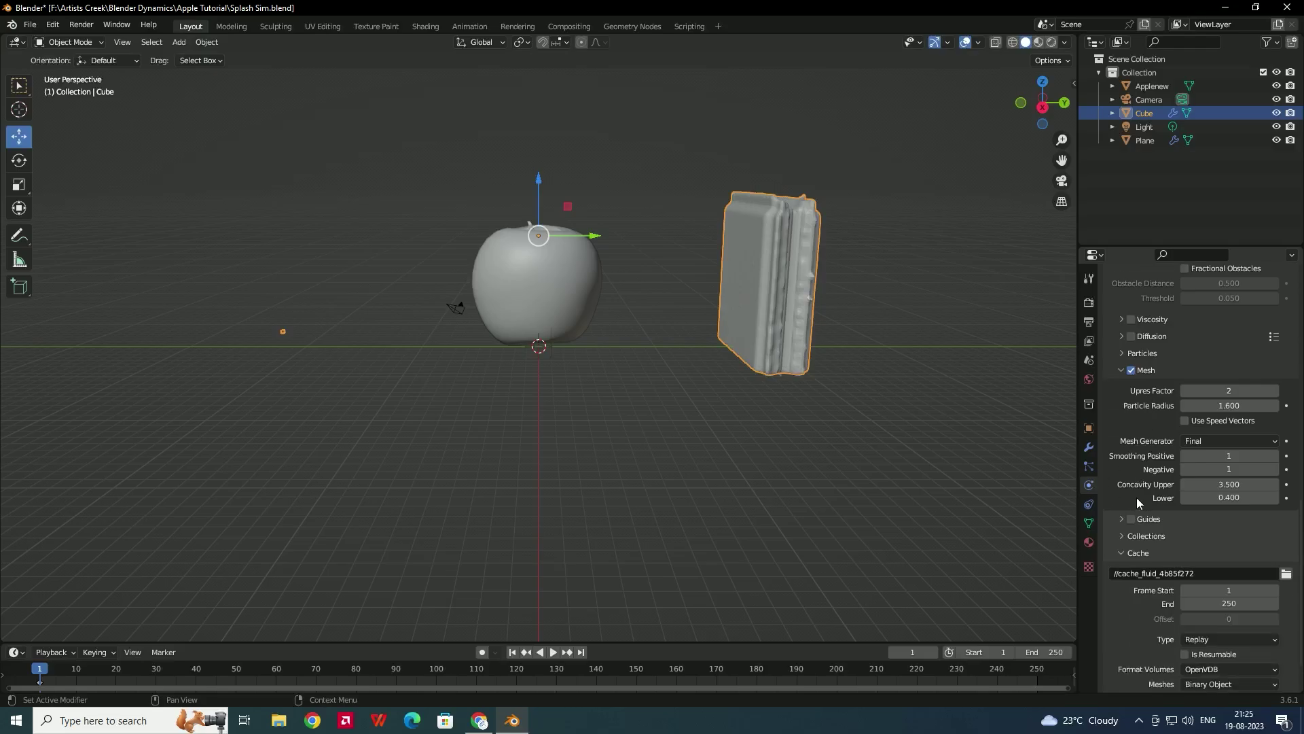
pyautogui.scroll(-1, 1130, 530)
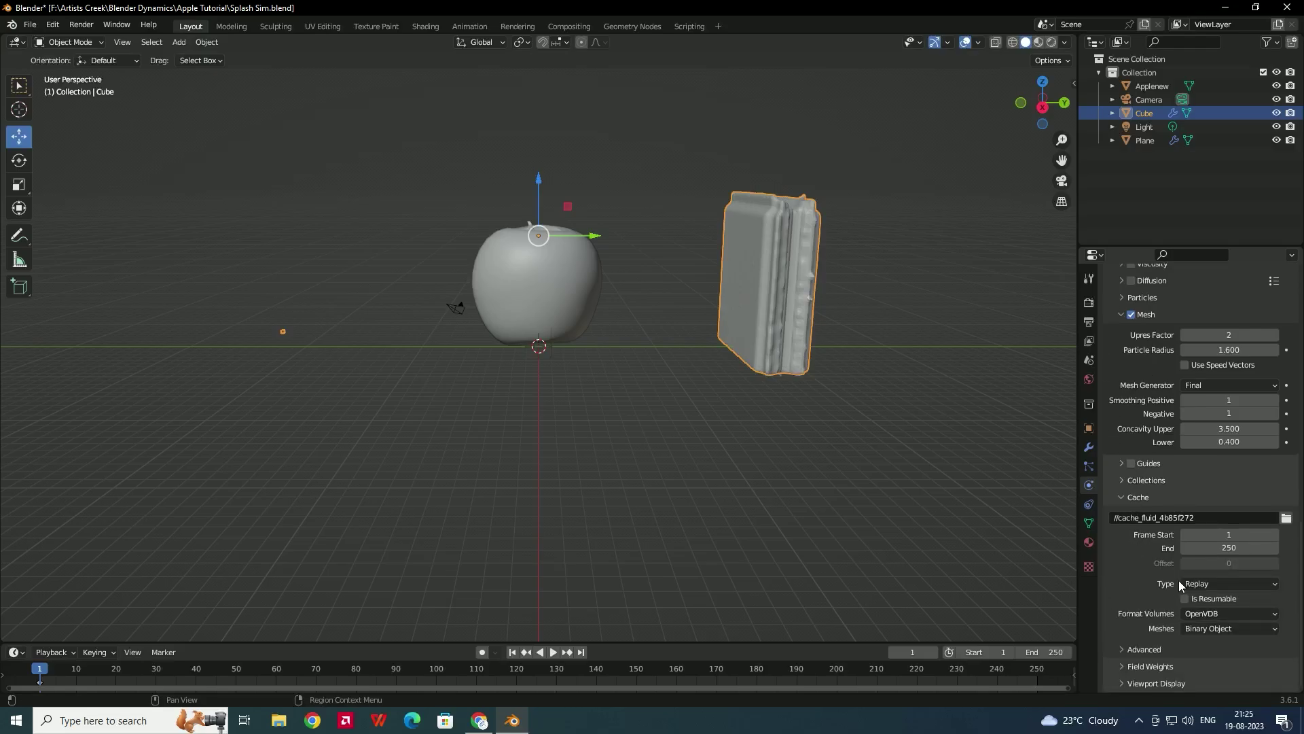
pyautogui.click(1212, 550)
pyautogui.write('150')
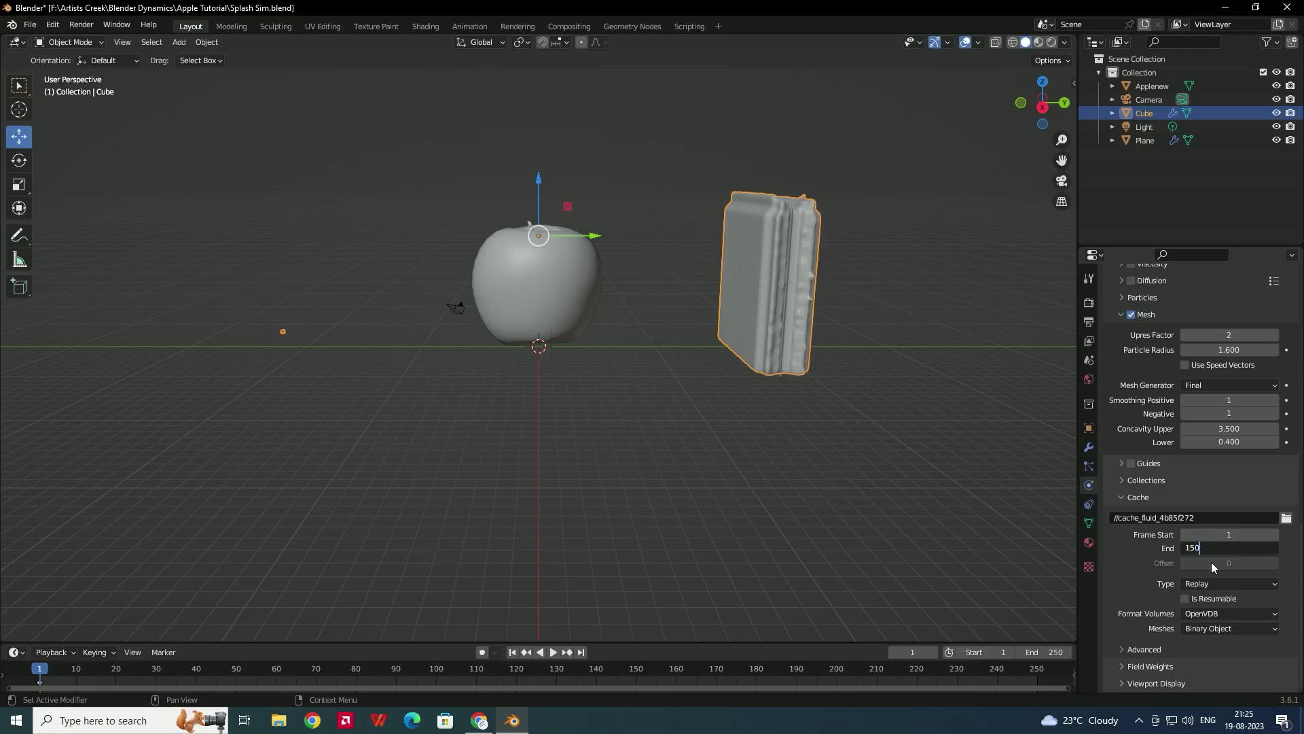
pyautogui.press('Return')
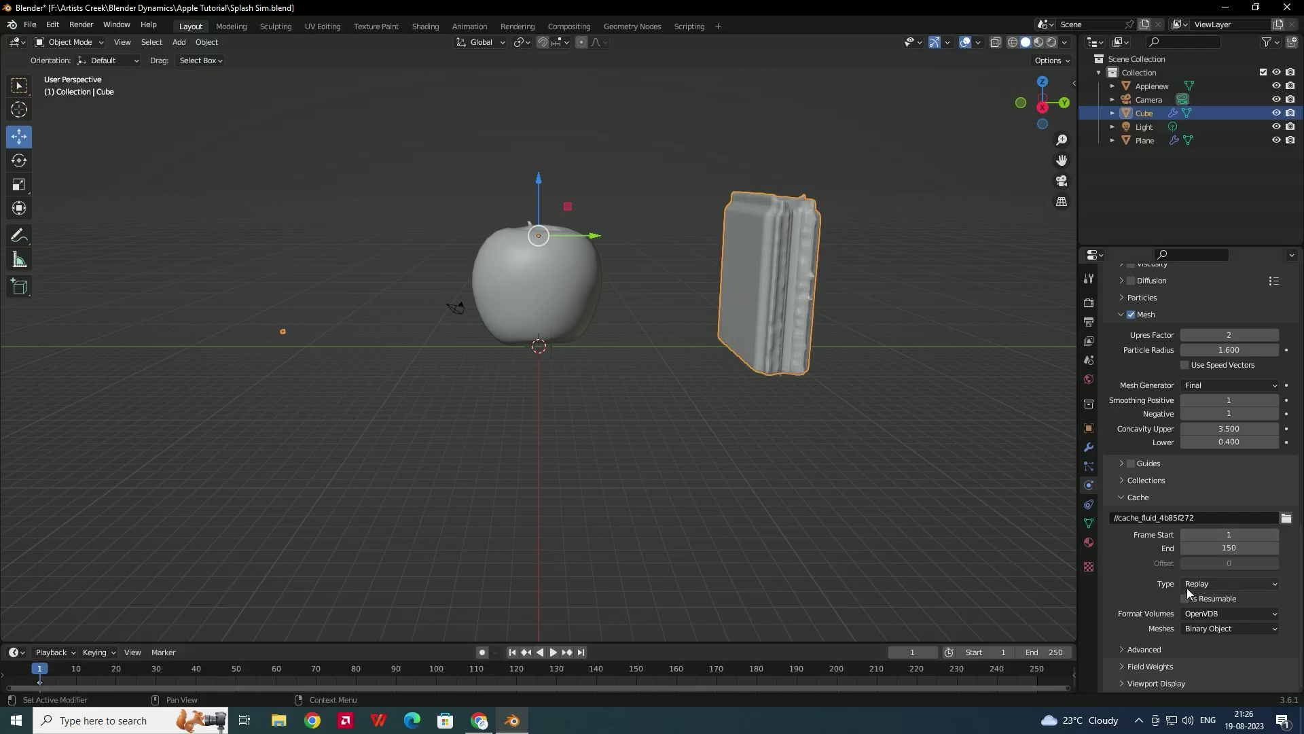
# - Change the domain's cache type to Modular and make the cache resumable
pyautogui.click(1206, 583)
pyautogui.click(1209, 617)
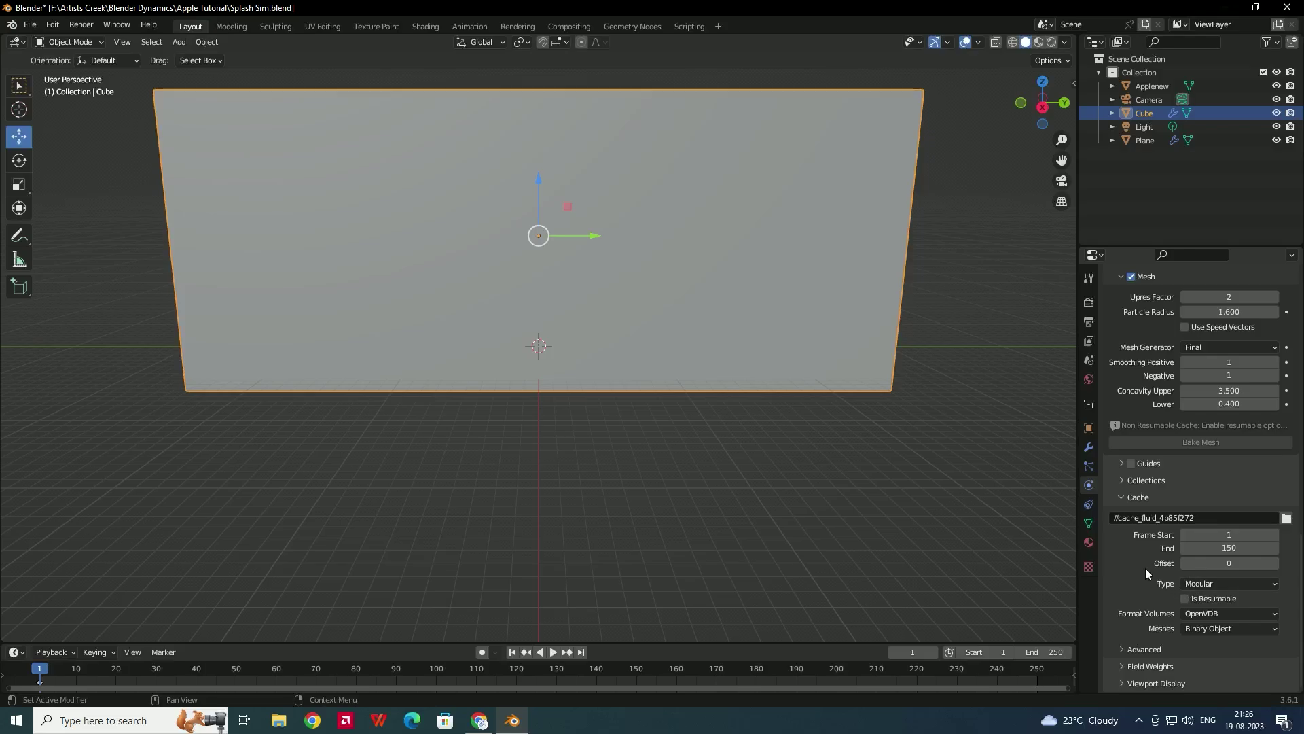
pyautogui.click(1186, 598)
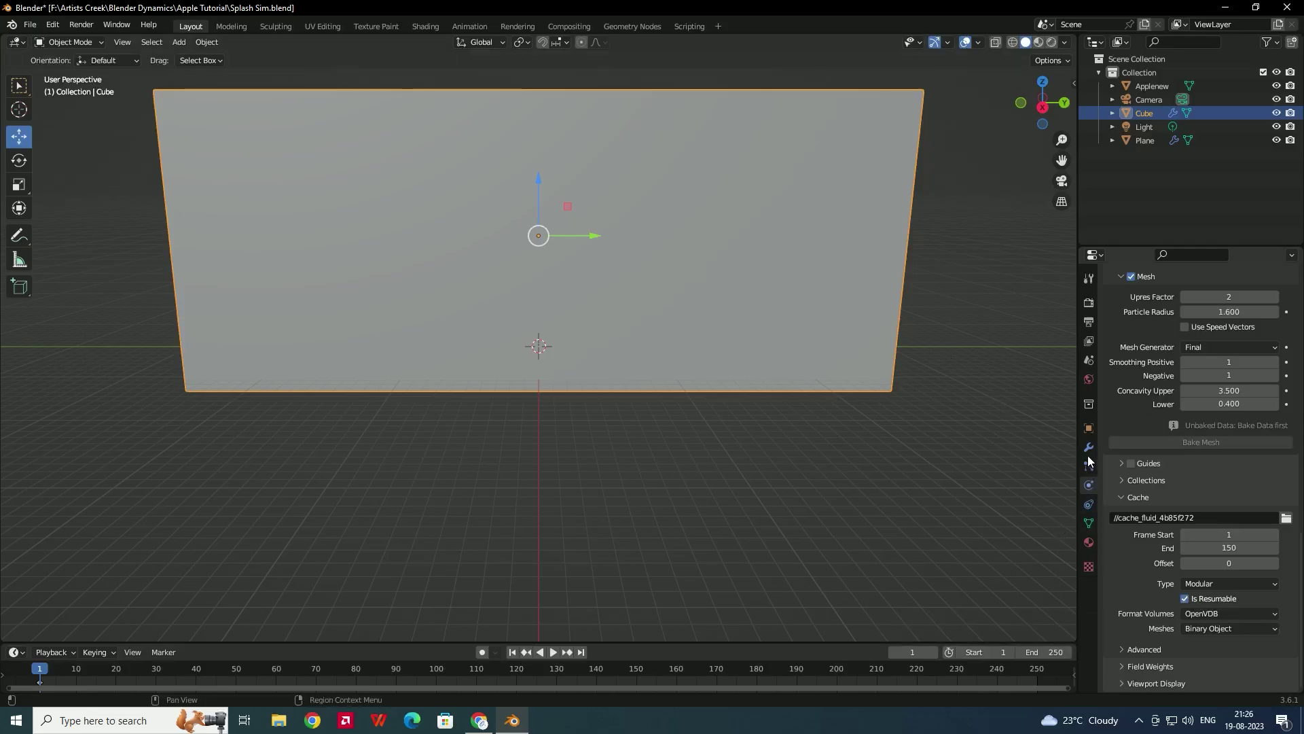
# - Display the domain cube as Wire in the viewport
pyautogui.click(1088, 428)
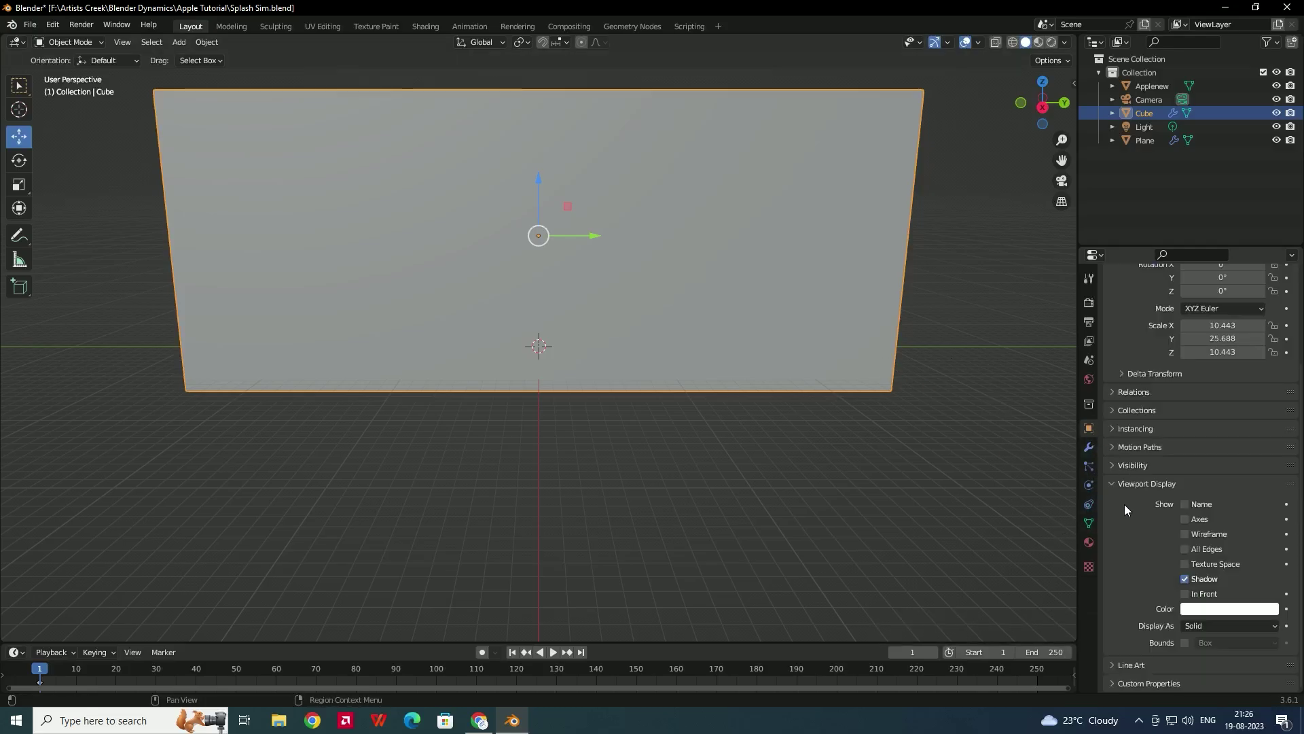
pyautogui.click(1198, 626)
pyautogui.click(1201, 593)
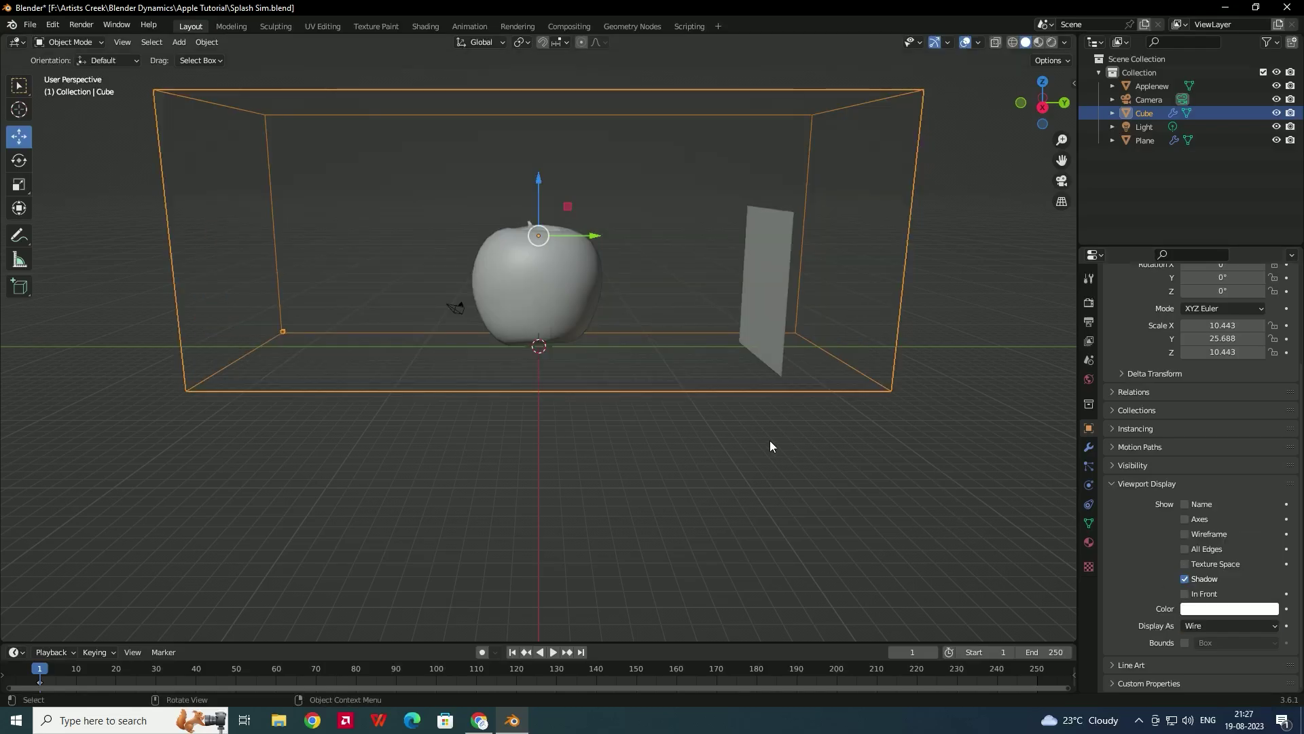
# - Give the apple Fluid physics with the type Effector
pyautogui.click(564, 296)
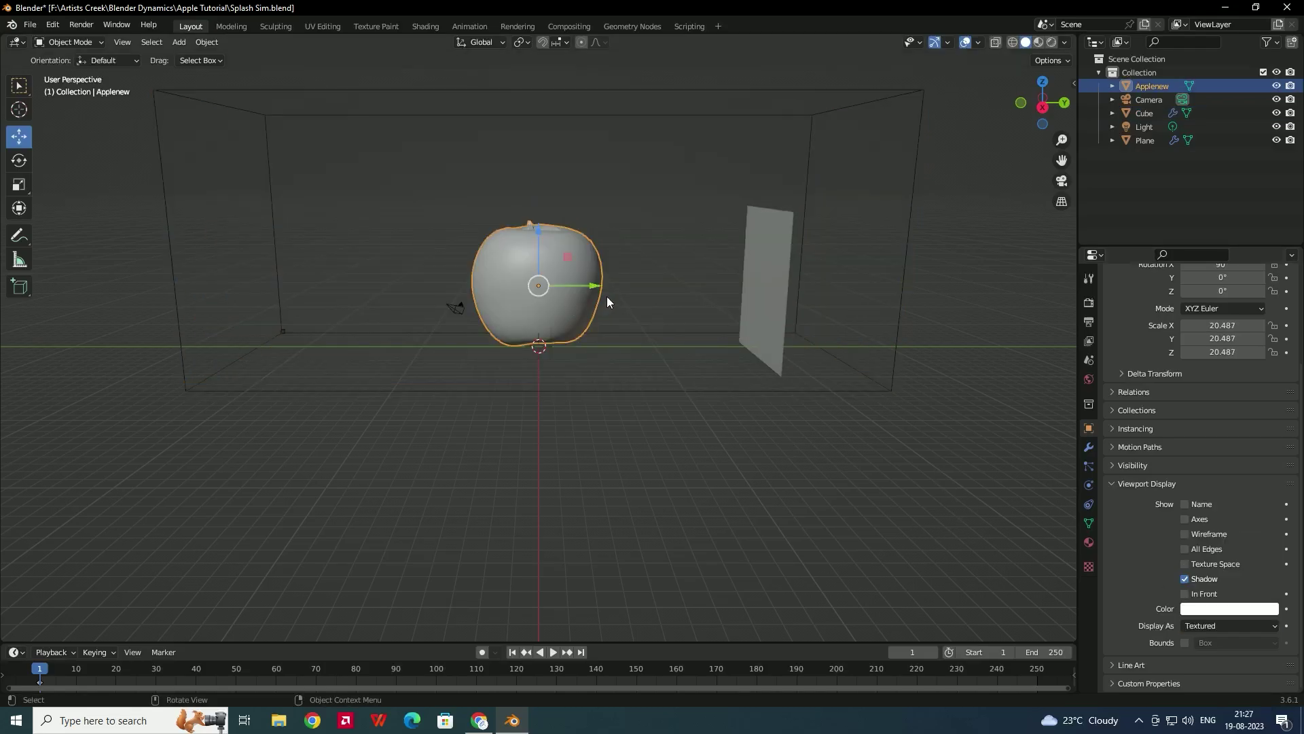
pyautogui.moveTo(600, 295); pyautogui.dragTo(594, 246, button='middle')
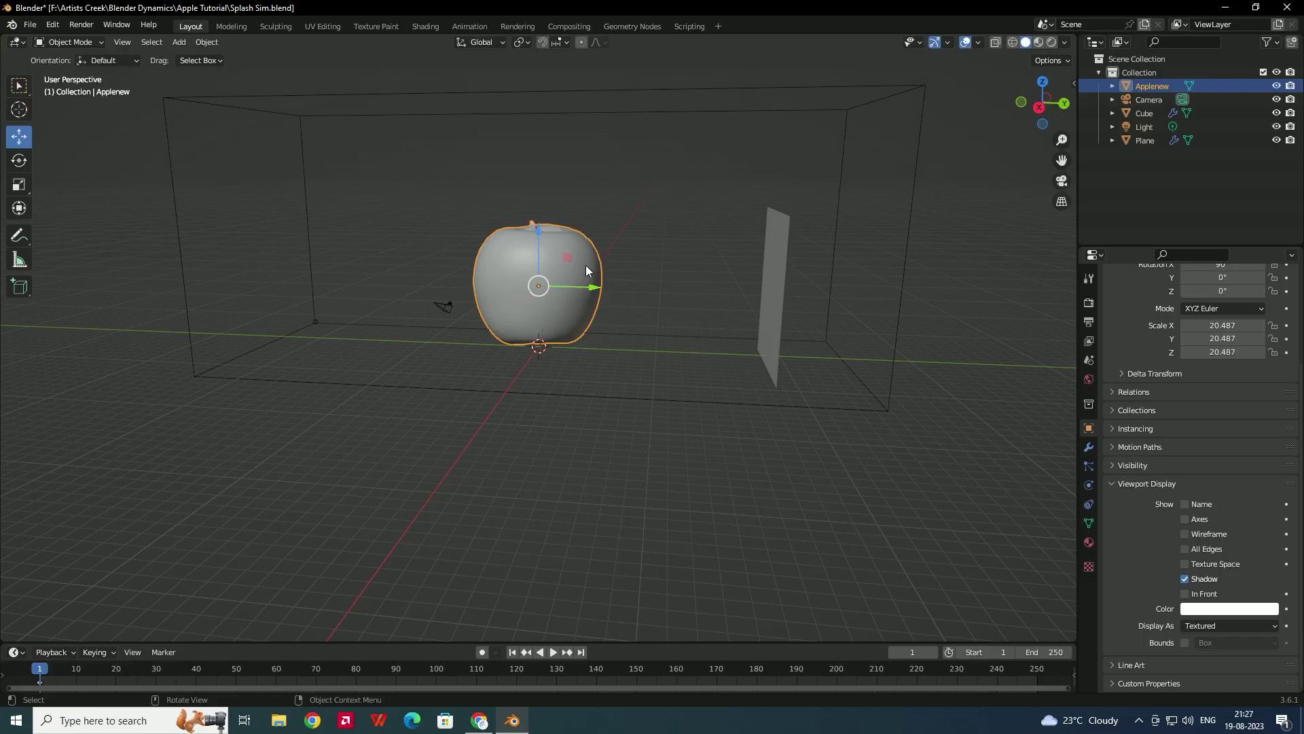
pyautogui.click(1090, 485)
pyautogui.click(1255, 316)
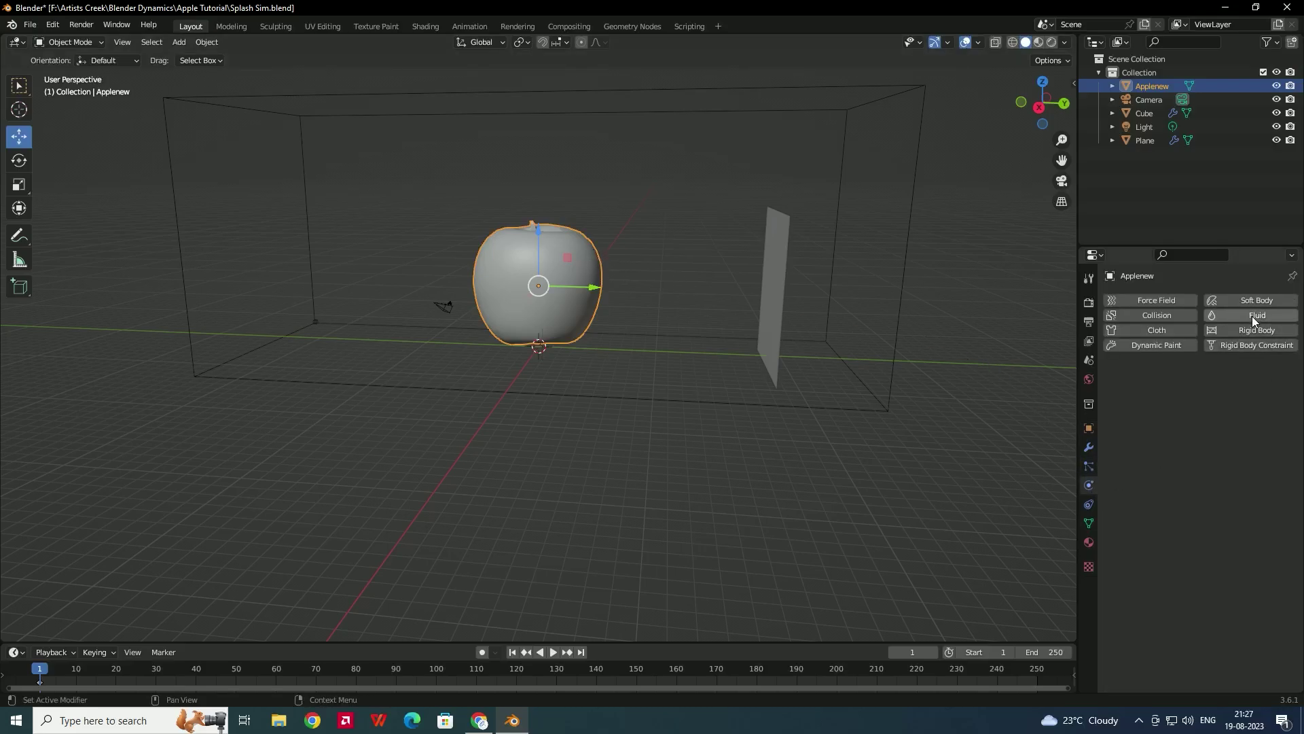
pyautogui.click(1220, 386)
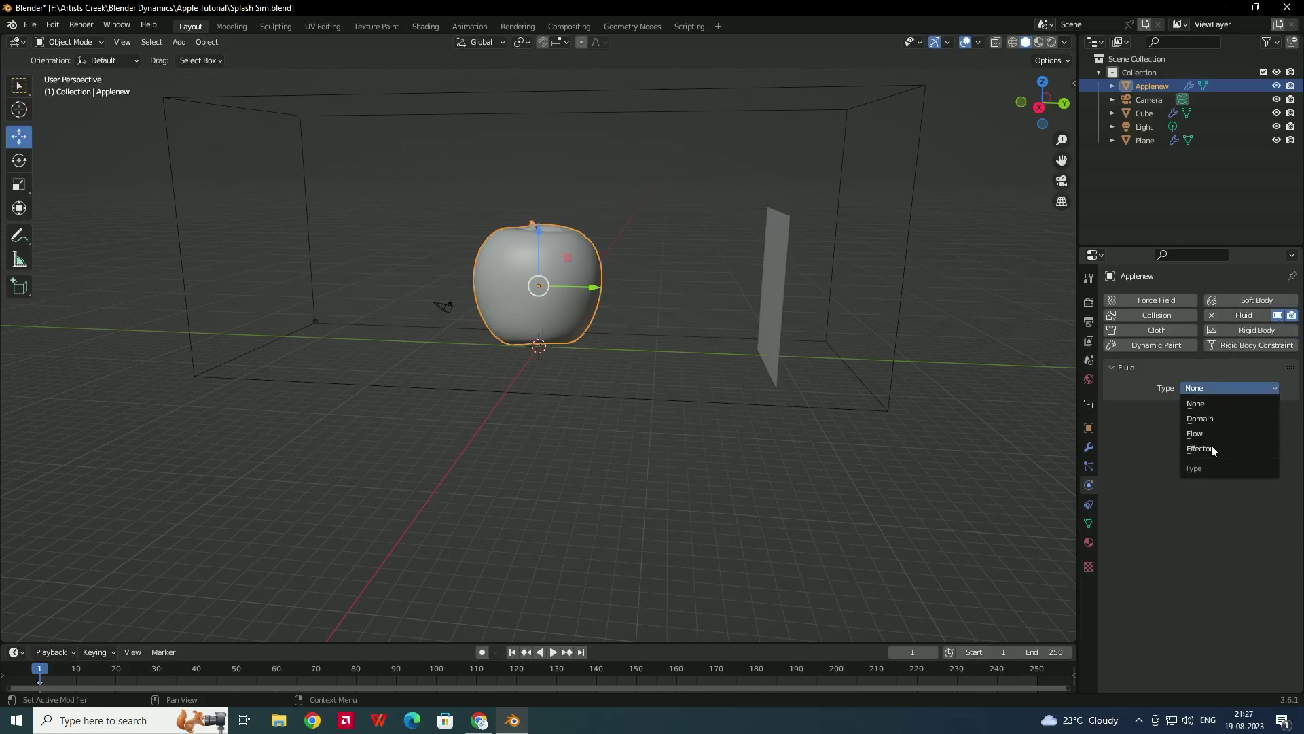
pyautogui.click(1212, 447)
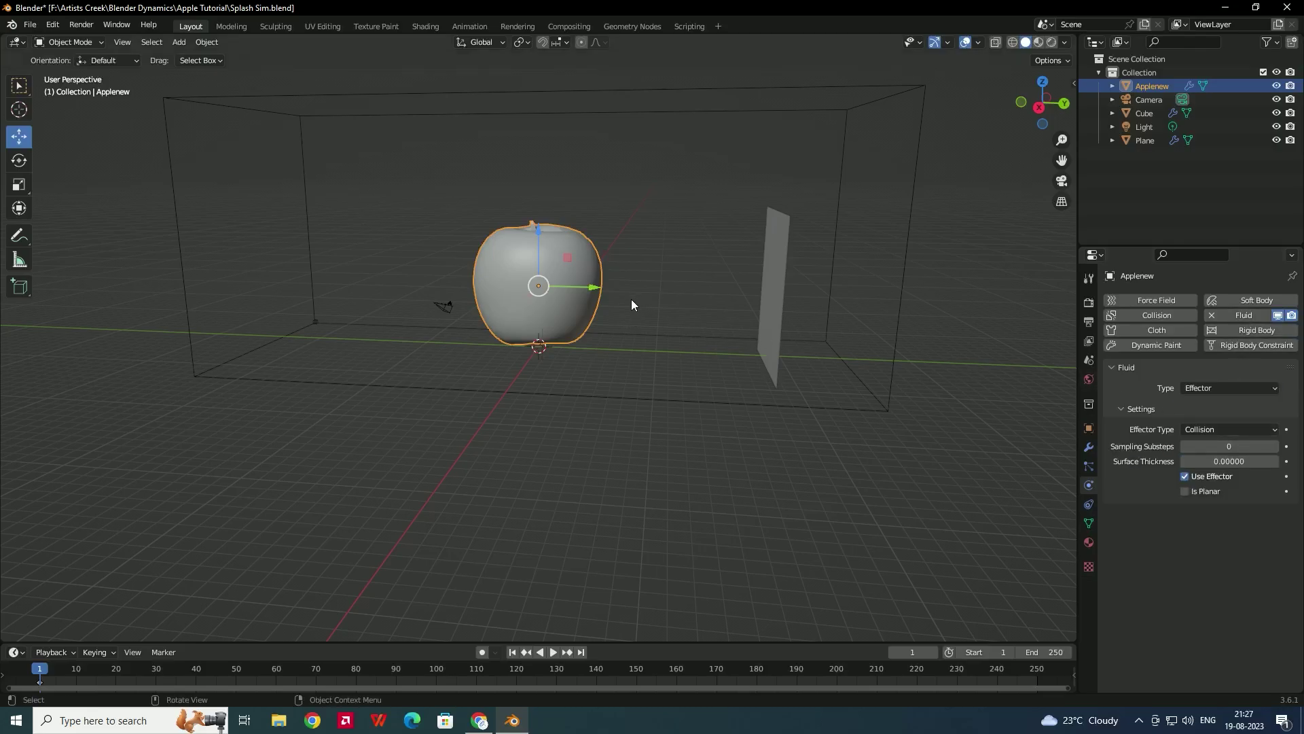
# - Set the surface thickness of the apple's collision effector to 0.04
pyautogui.moveTo(635, 302); pyautogui.dragTo(509, 272, button='middle')
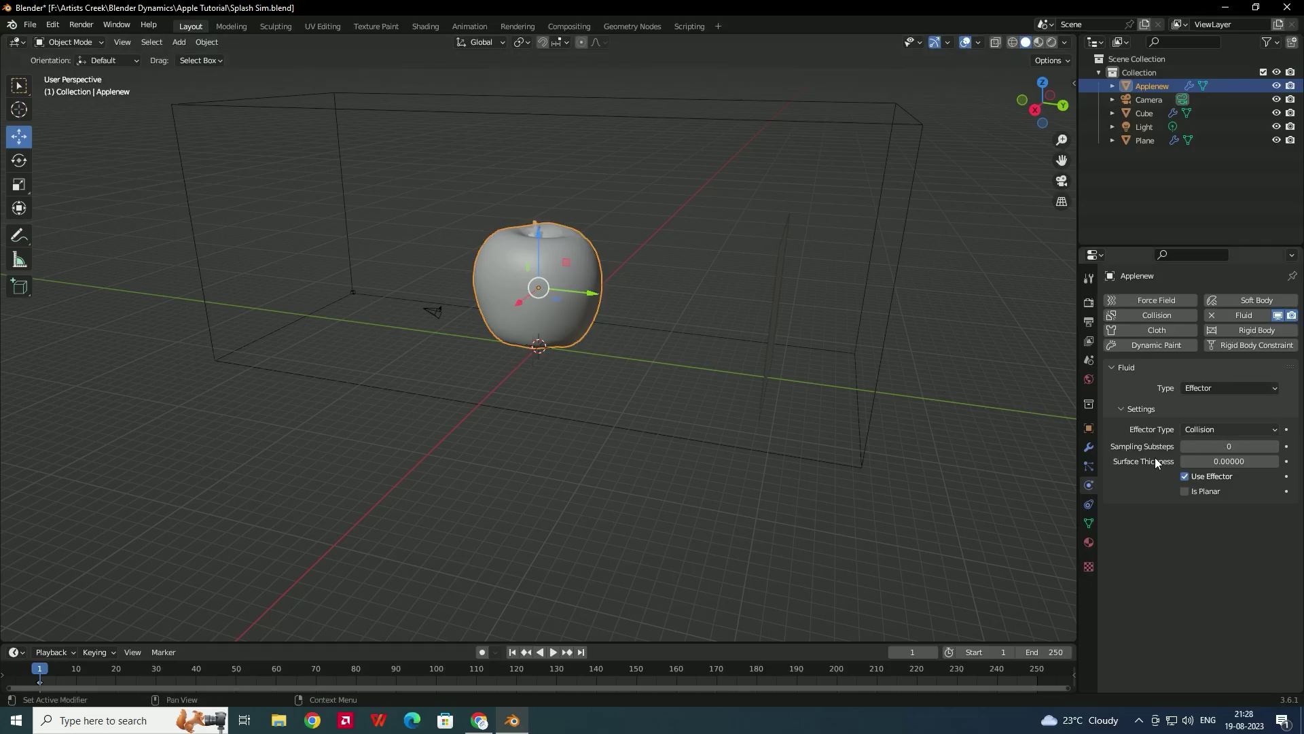
pyautogui.click(1205, 462)
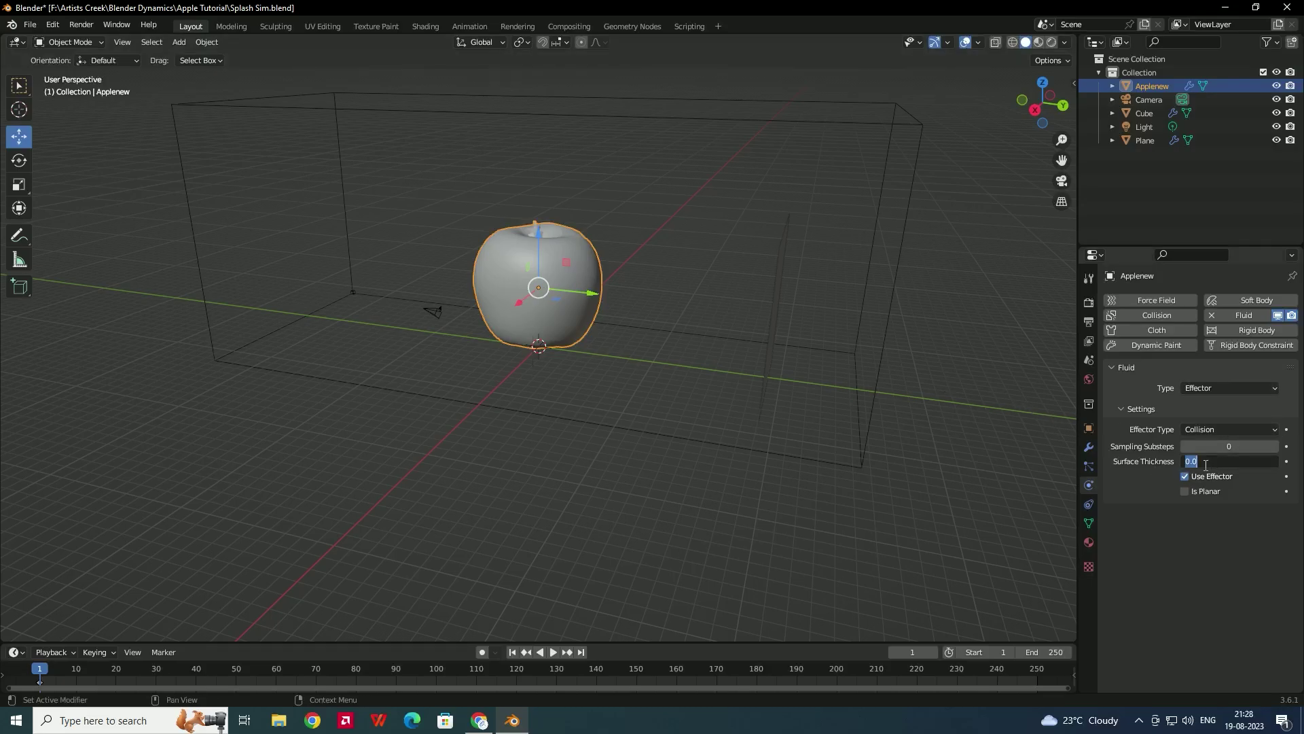
pyautogui.write('0.04')
pyautogui.press('Return')
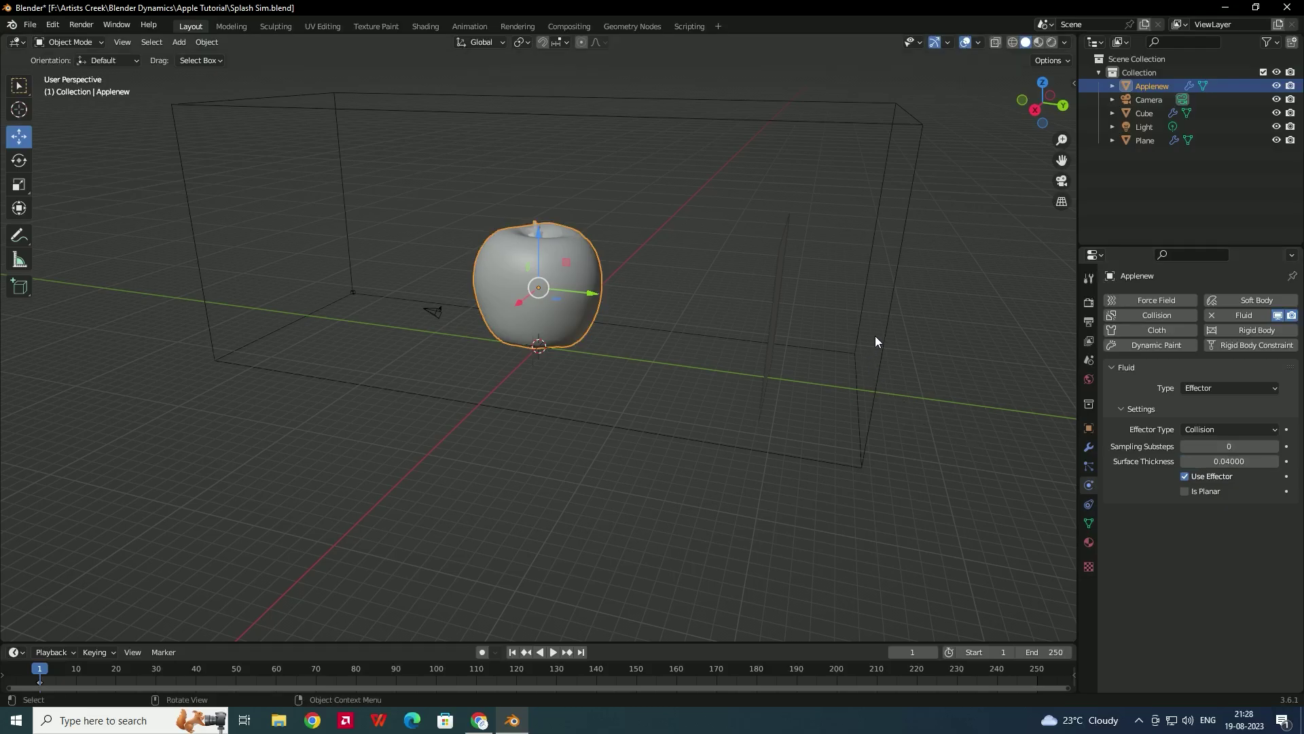
# - Bake the data of the fluid domain around the apple and interrupt the bake before it ends
pyautogui.moveTo(874, 337); pyautogui.dragTo(822, 299, button='middle')
pyautogui.click(919, 295)
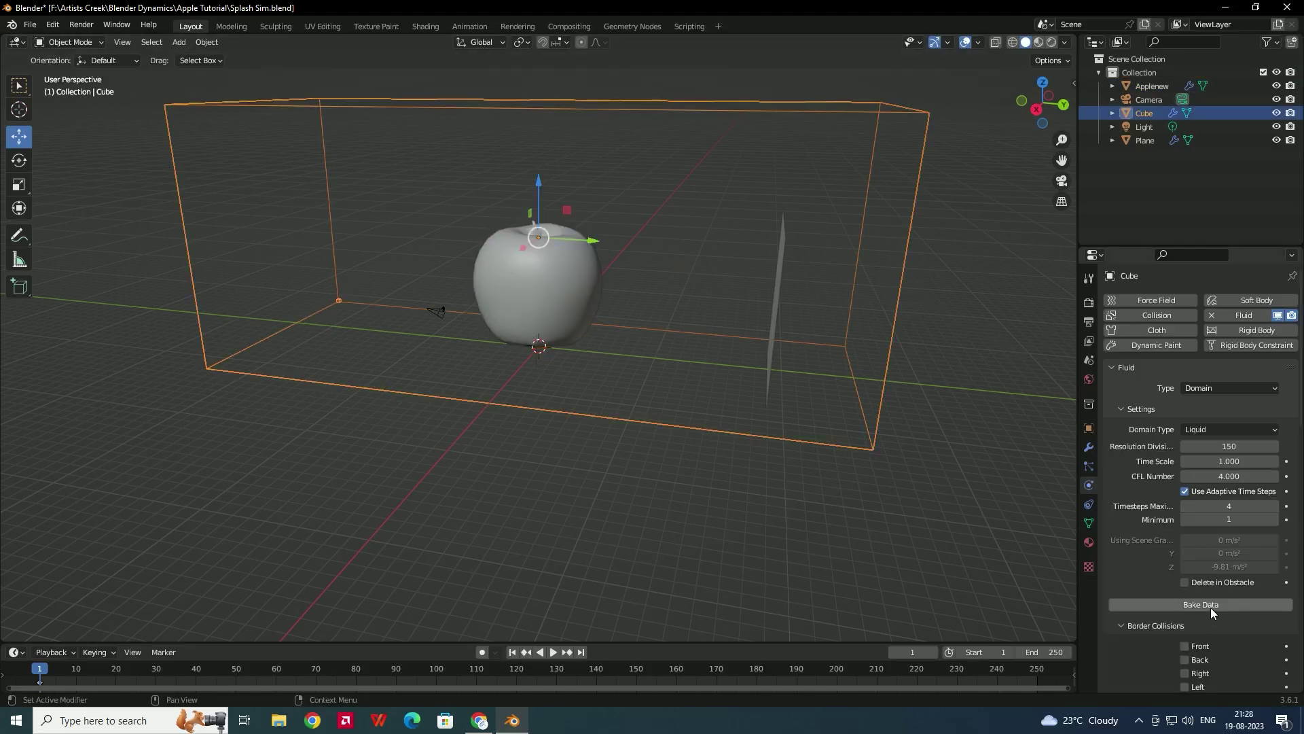
pyautogui.click(1213, 605)
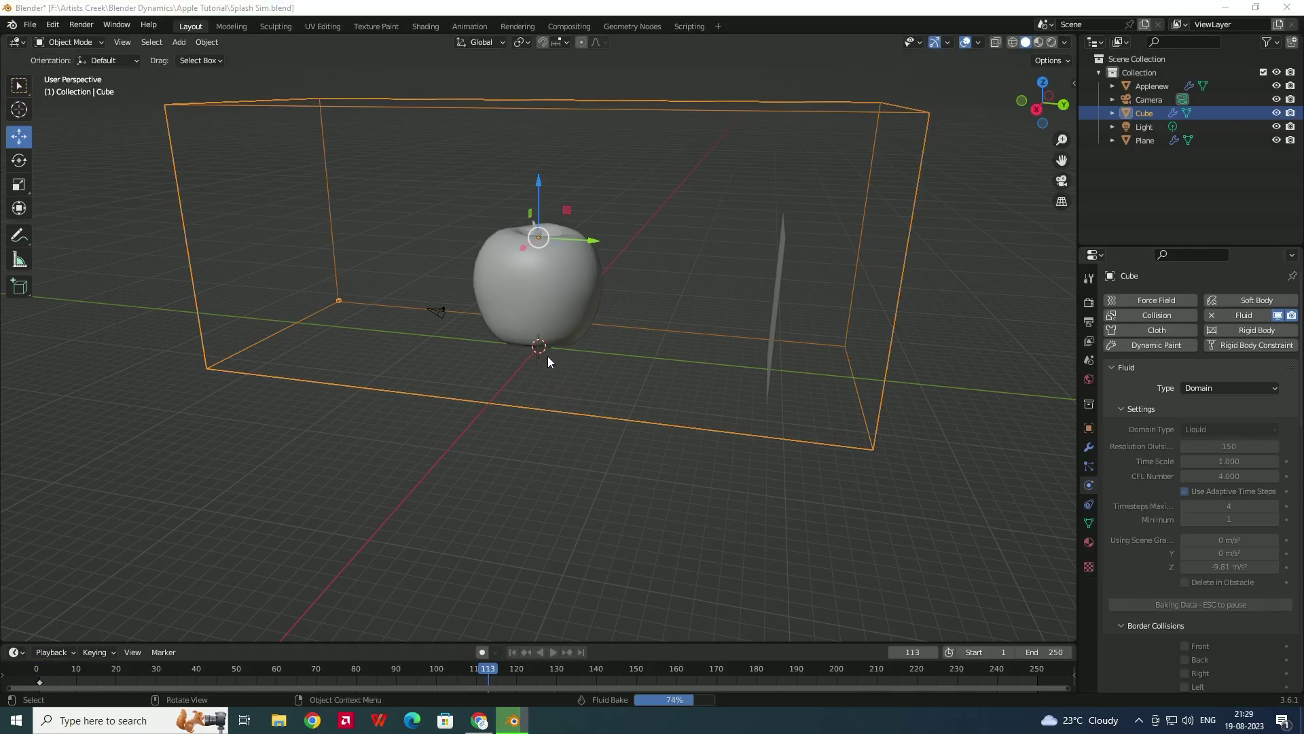
pyautogui.press('Escape')
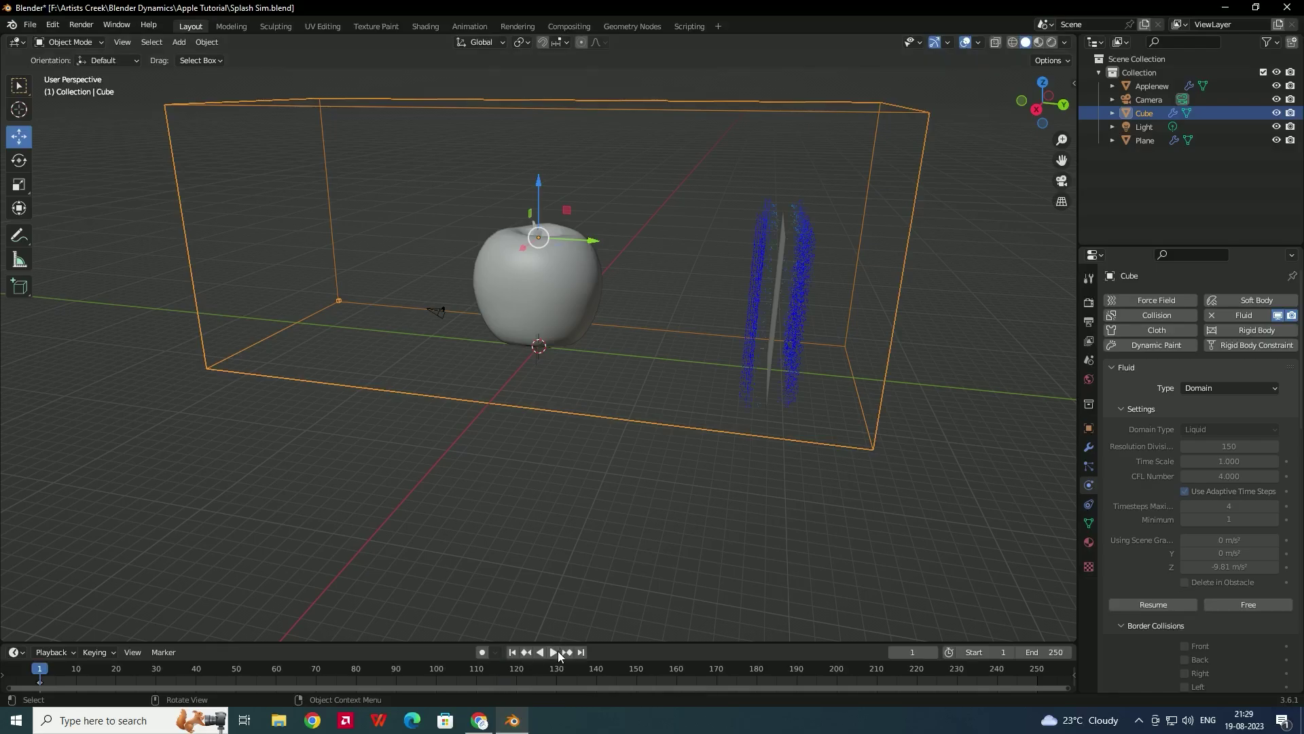
# - Play back the partly baked fluid and examine from another angle which way it leaves the plane
pyautogui.click(553, 652)
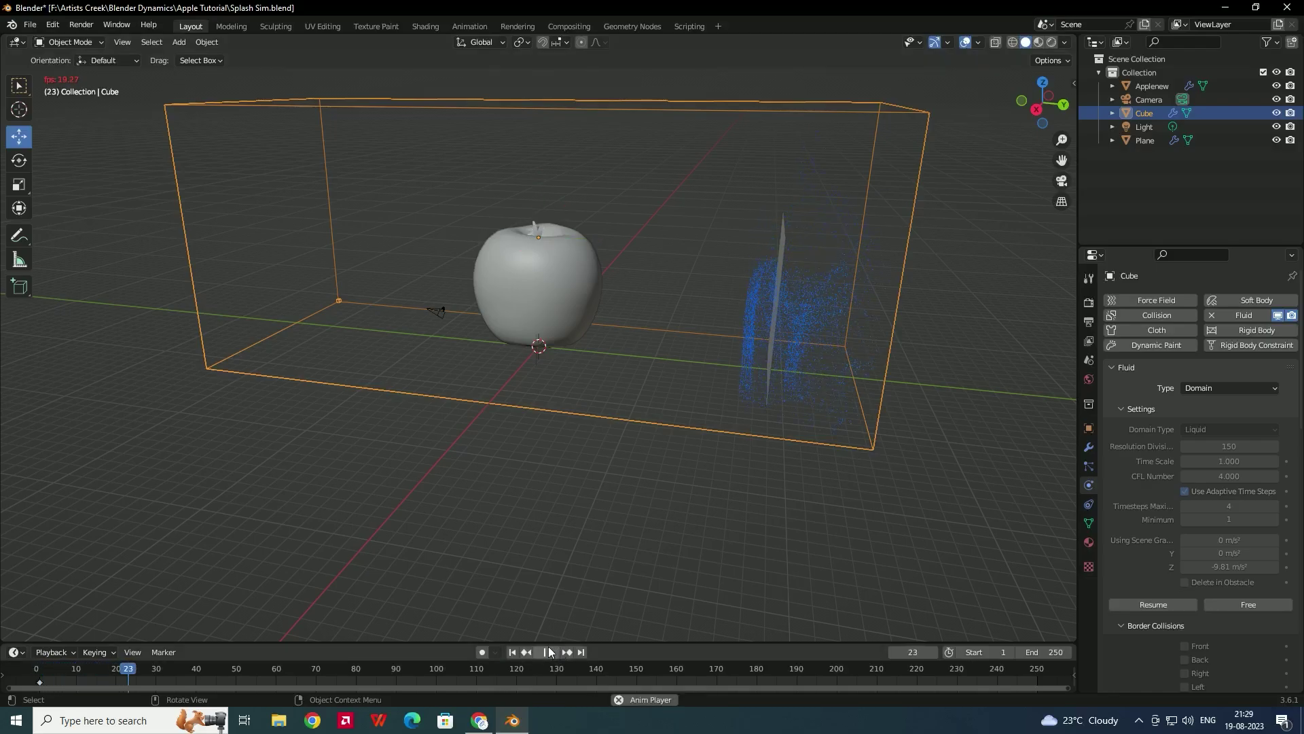
pyautogui.press('space')
pyautogui.moveTo(883, 340); pyautogui.dragTo(768, 313, button='middle')
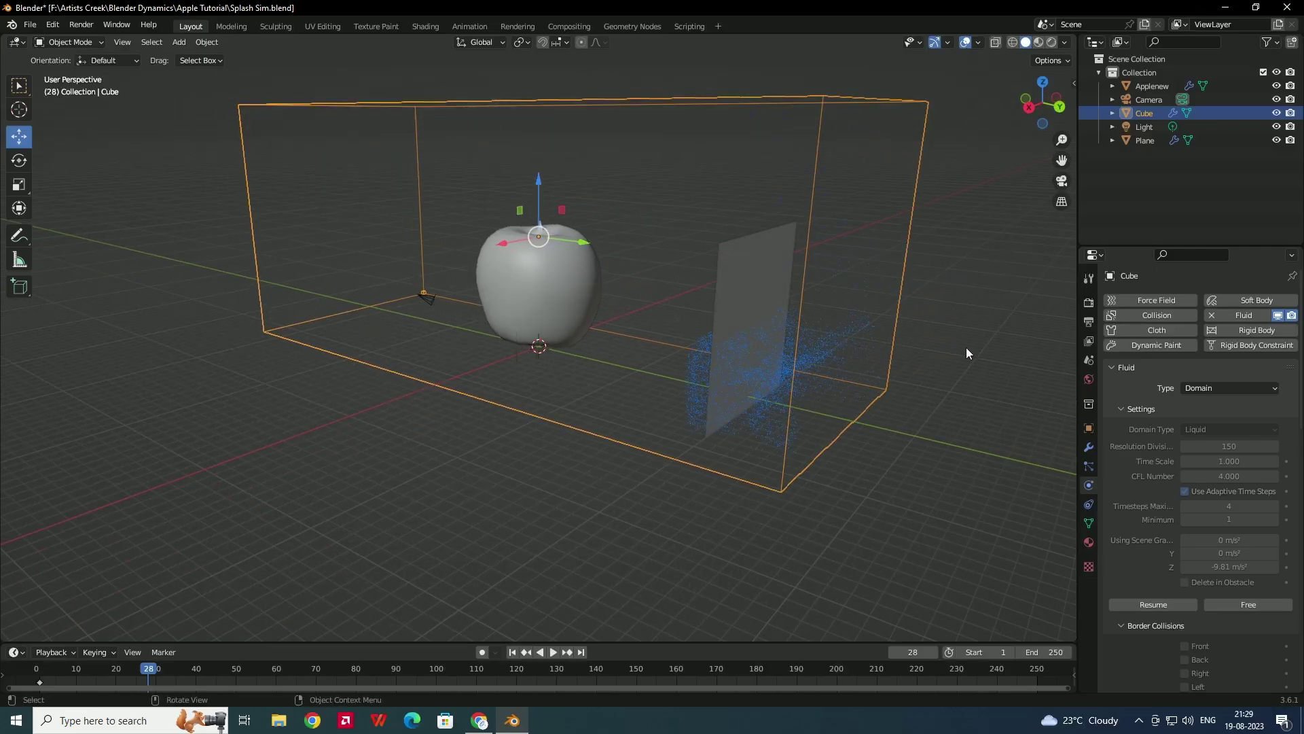
# - Set the emitter plane's X rotation to 90° and return the timeline to frame 1
pyautogui.click(959, 346)
pyautogui.click(764, 316)
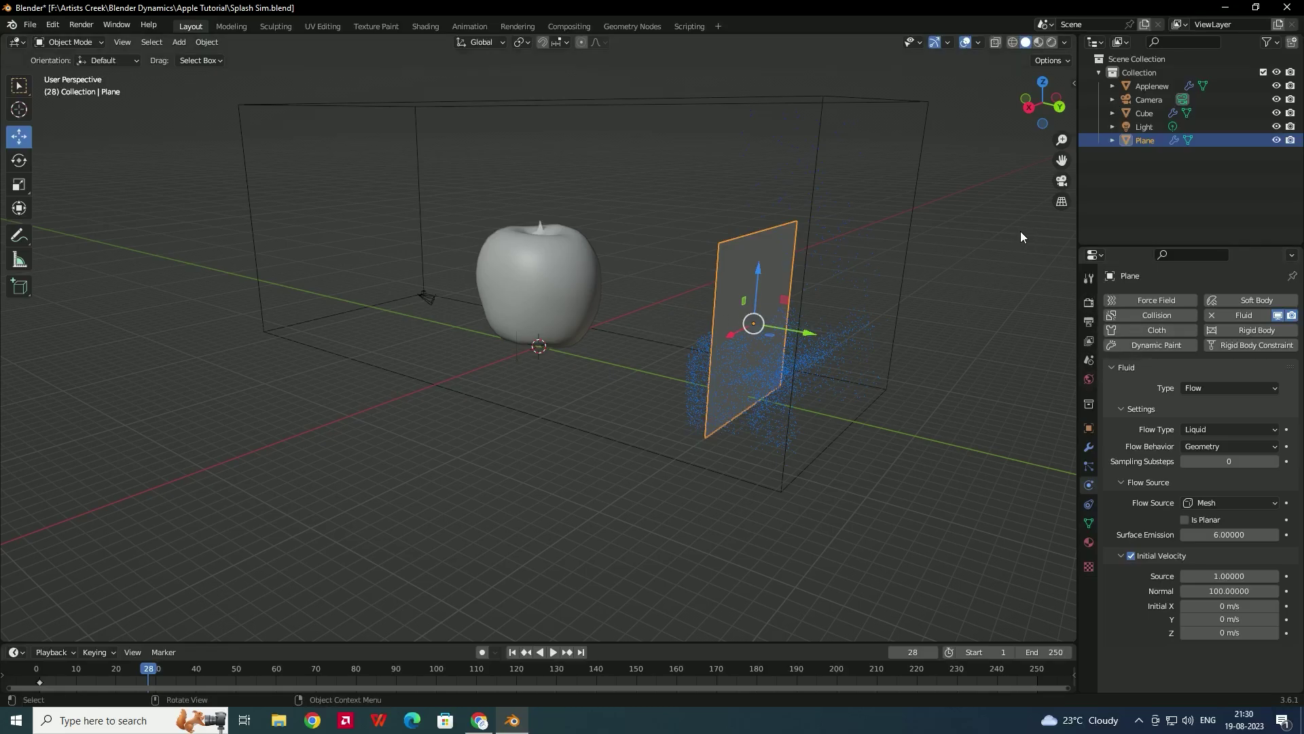
pyautogui.press('n')
pyautogui.click(1004, 169)
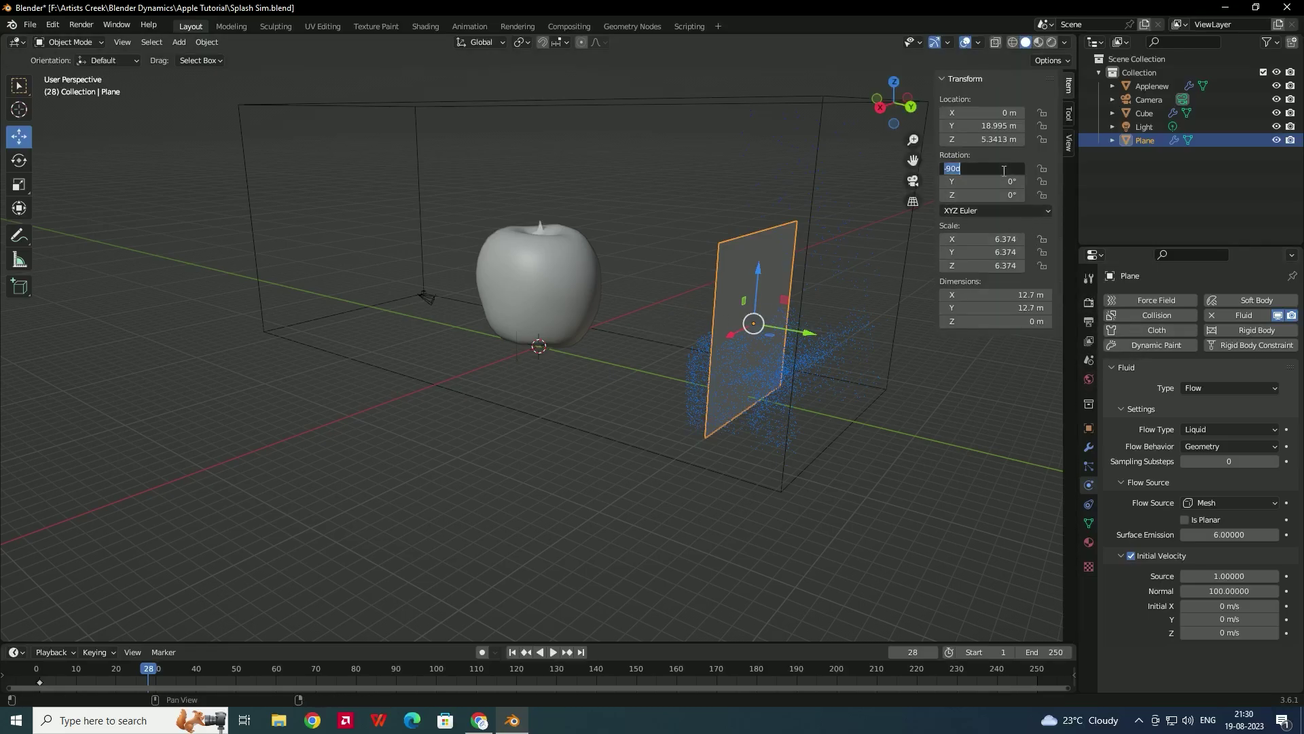
pyautogui.write('90')
pyautogui.press('Return')
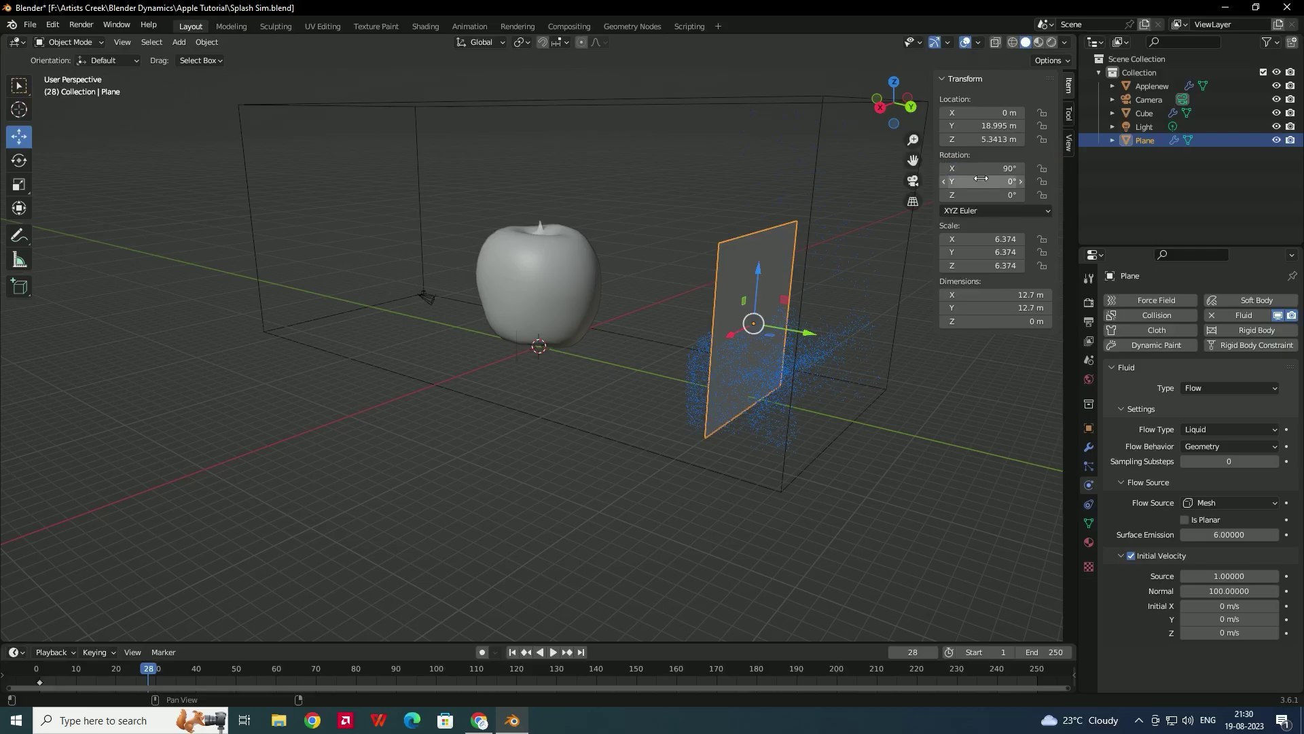
pyautogui.click(793, 388)
pyautogui.click(751, 315)
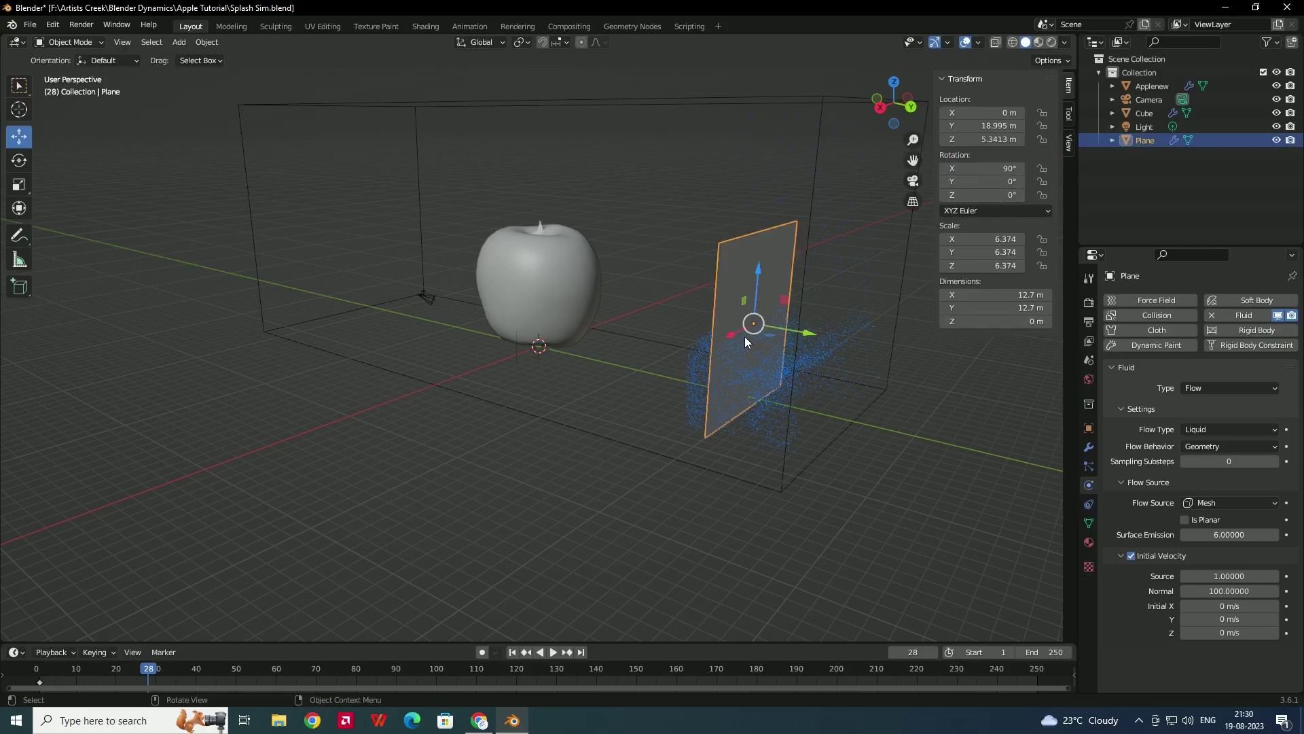
pyautogui.click(512, 652)
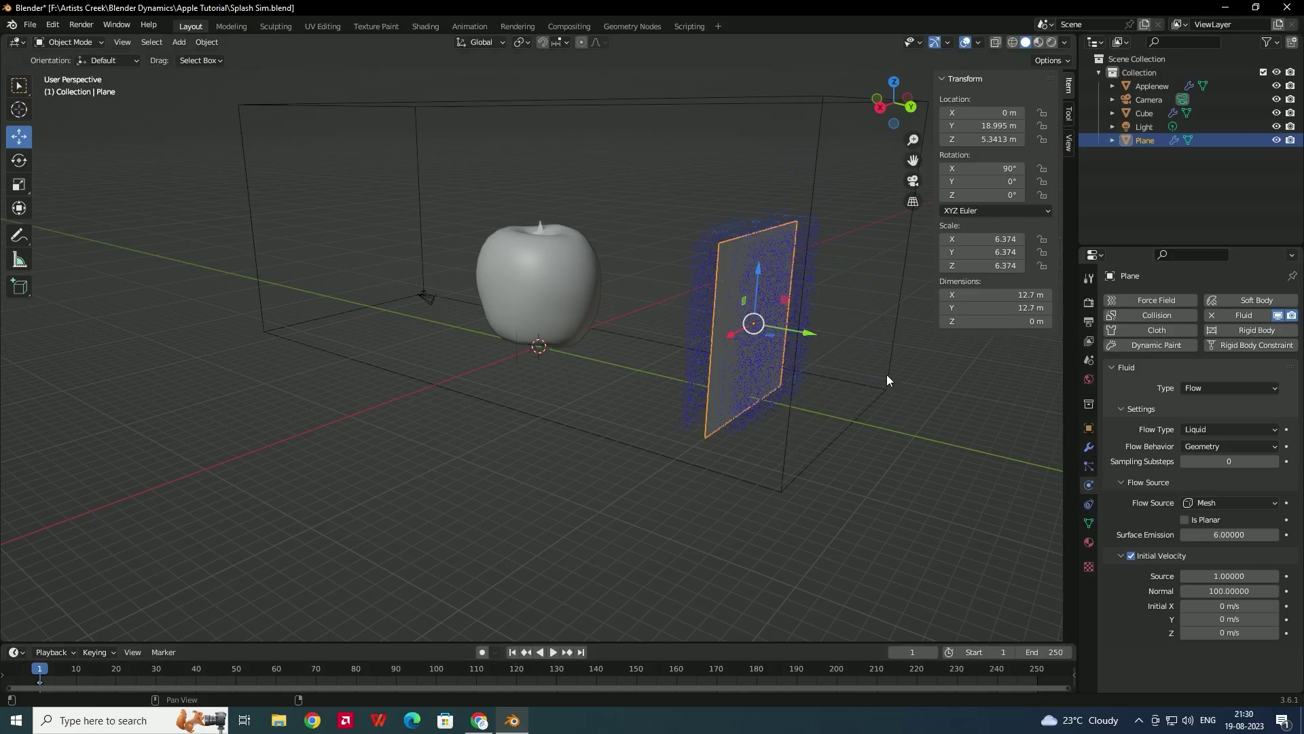
# - Lower the Gravity field weight of the fluid domain
pyautogui.click(791, 416)
pyautogui.scroll(-1, 1200, 557)
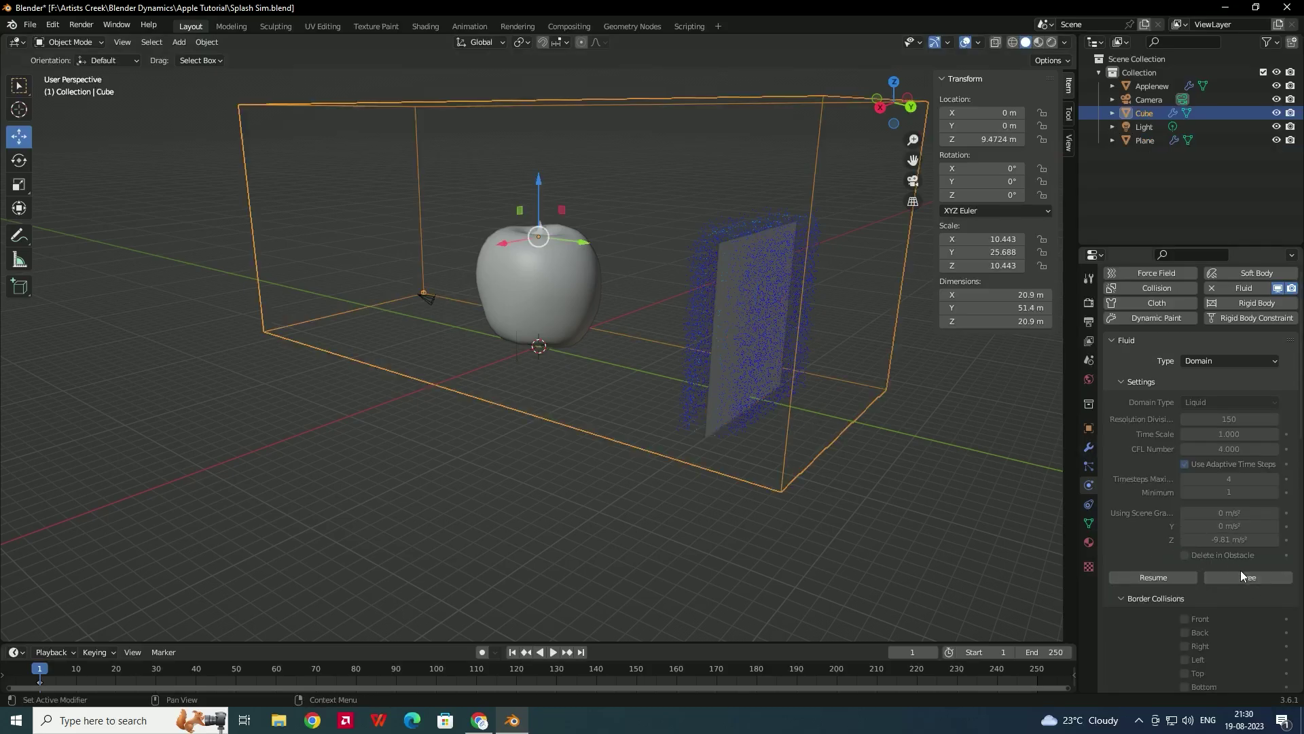
pyautogui.scroll(-10, 1157, 502)
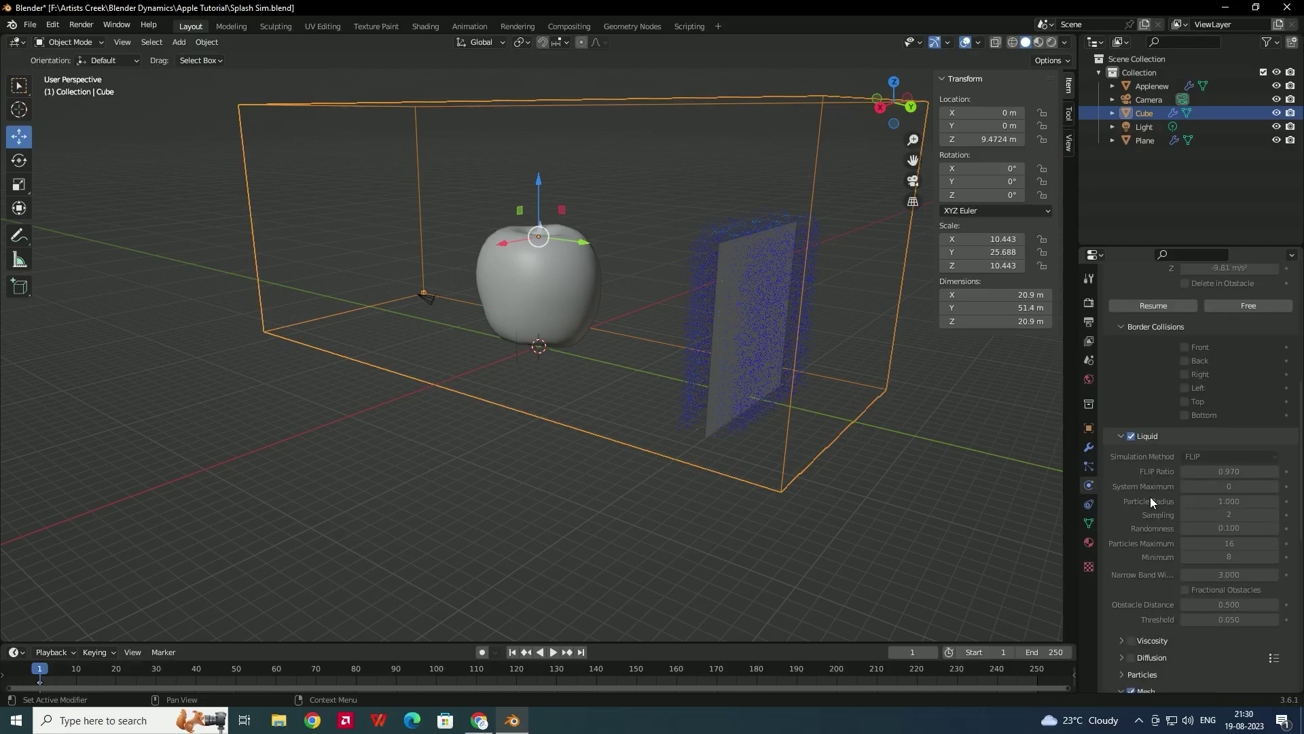
pyautogui.click(1122, 667)
pyautogui.scroll(-7, 1136, 573)
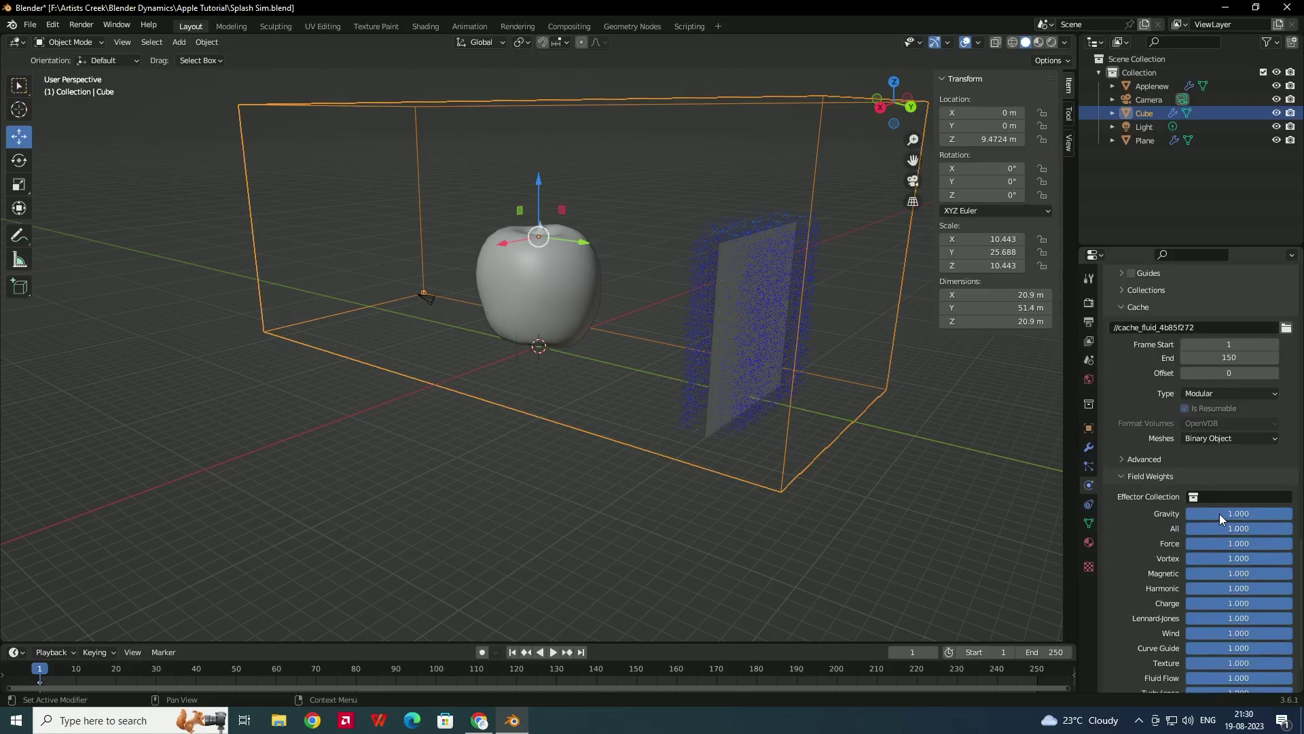
pyautogui.moveTo(1287, 514); pyautogui.dragTo(1189, 512)
# - Free the domain's old simulation data and bake the data again
pyautogui.scroll(15, 1136, 519)
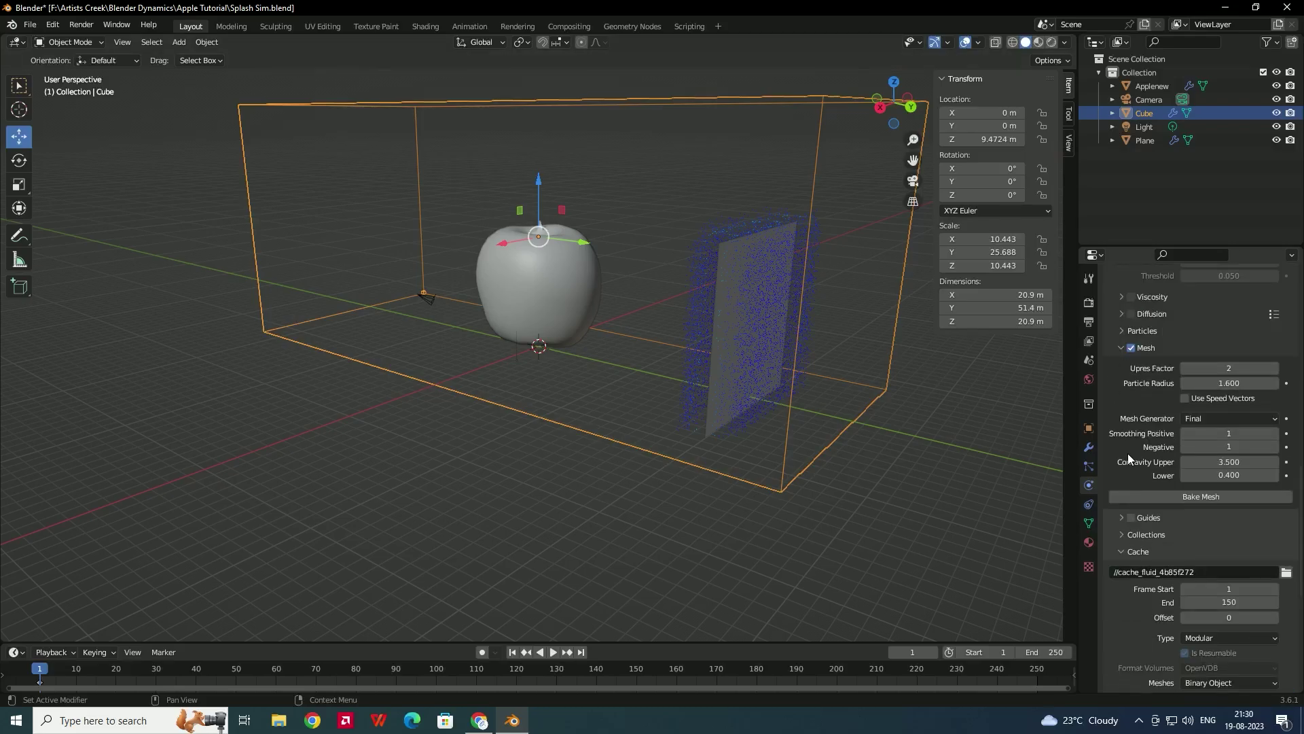
pyautogui.scroll(15, 1128, 451)
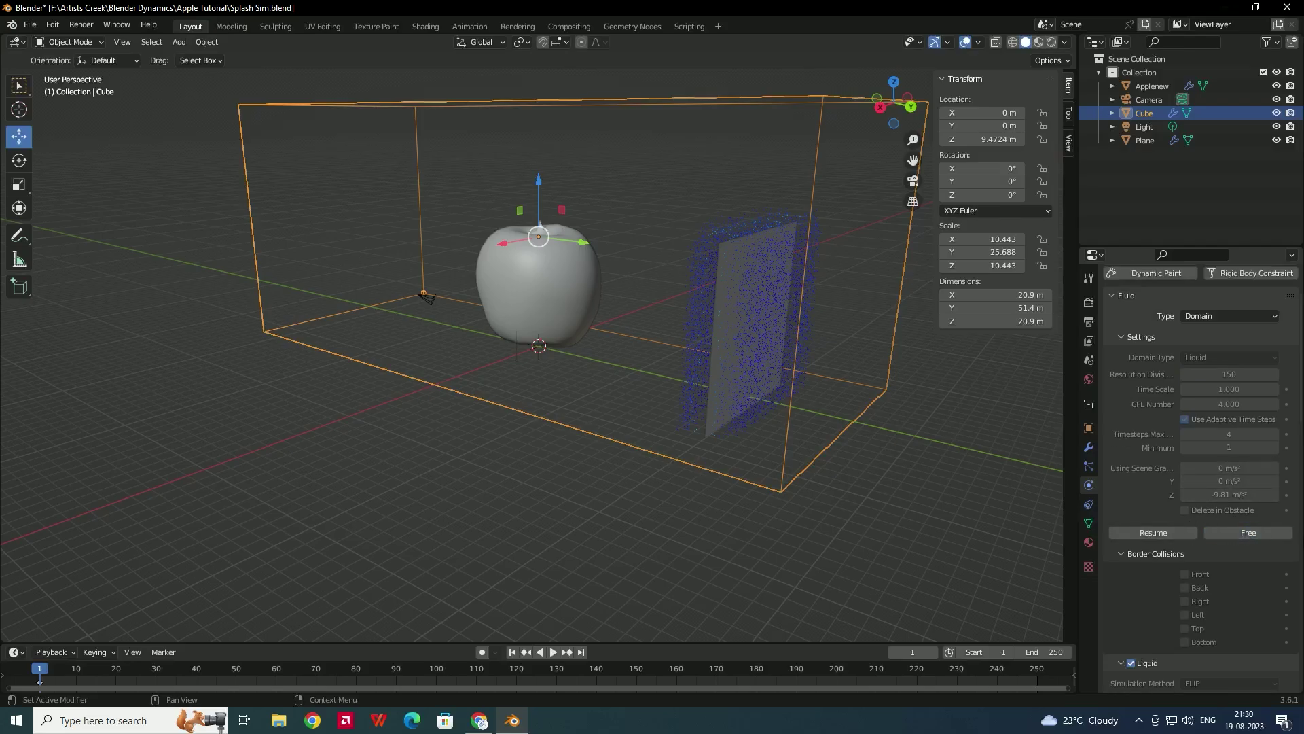
pyautogui.click(1212, 532)
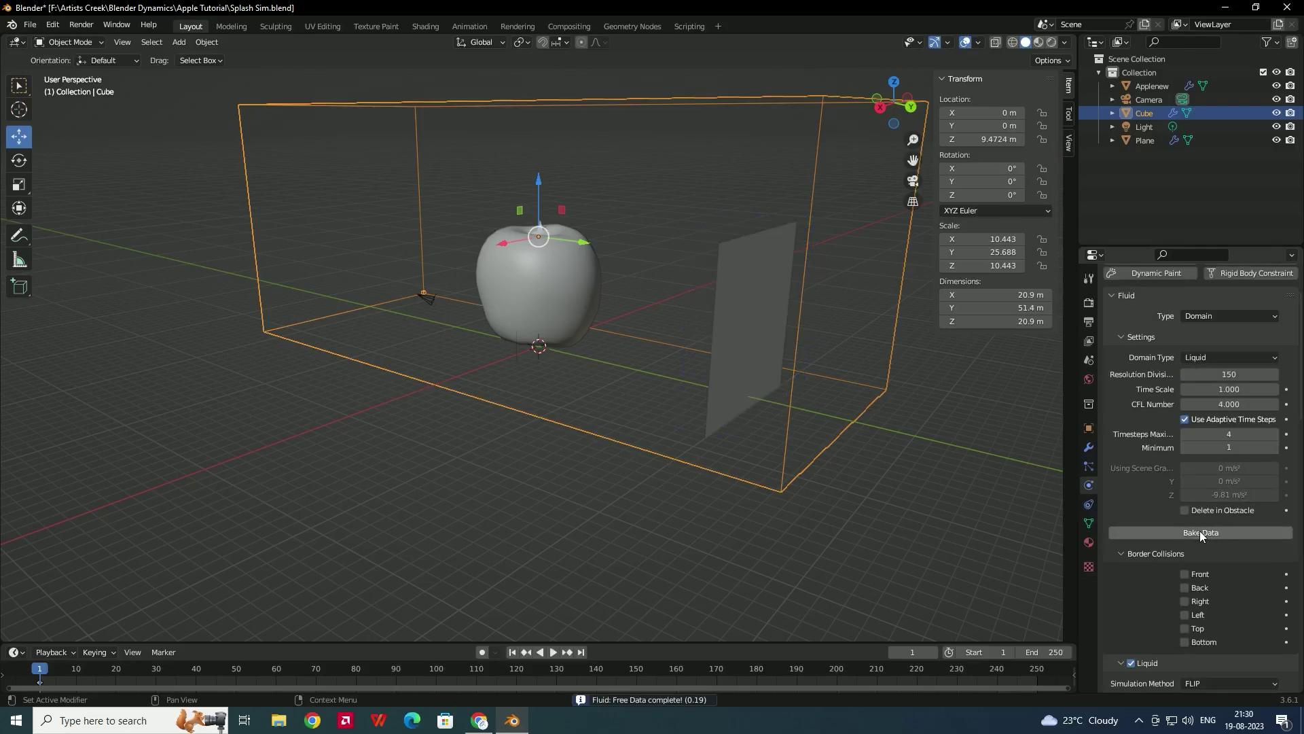
pyautogui.click(1200, 532)
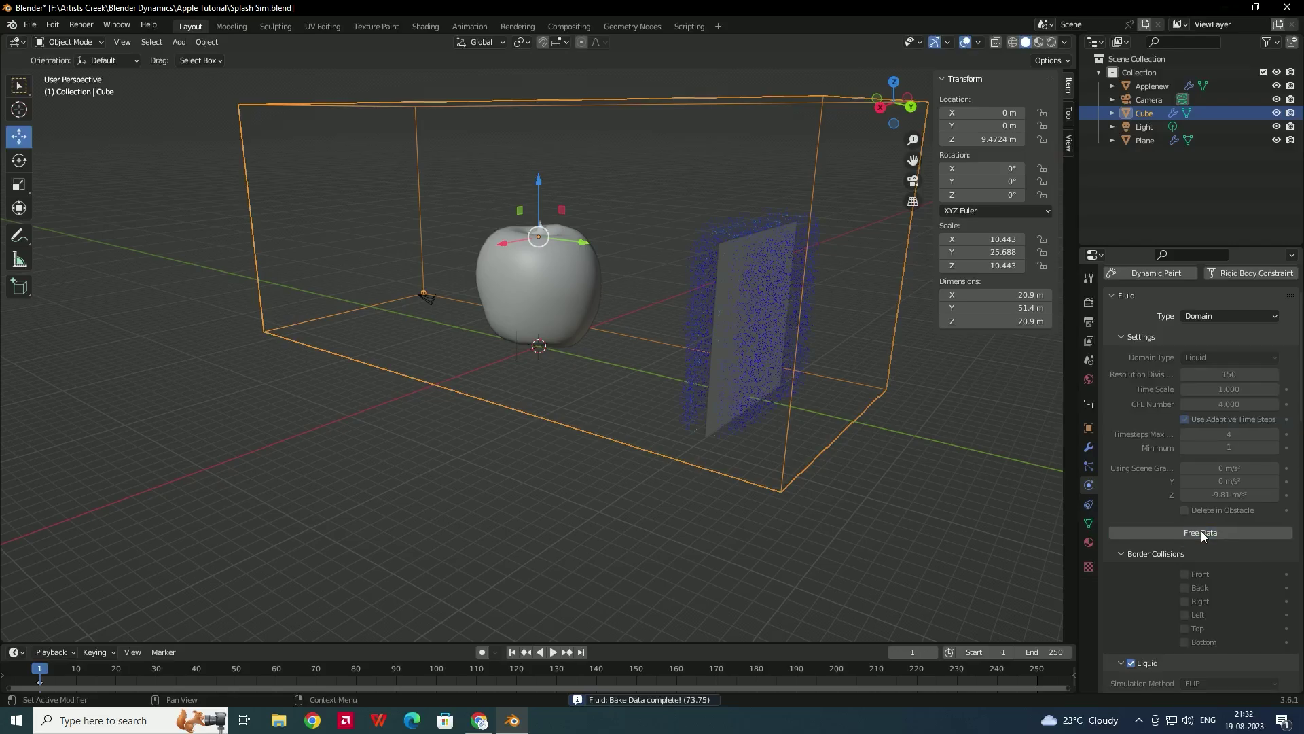
# - Play back the newly baked simulation to examine how the fluid moves toward the apple
pyautogui.moveTo(808, 590); pyautogui.dragTo(567, 635, button='middle')
pyautogui.click(553, 652)
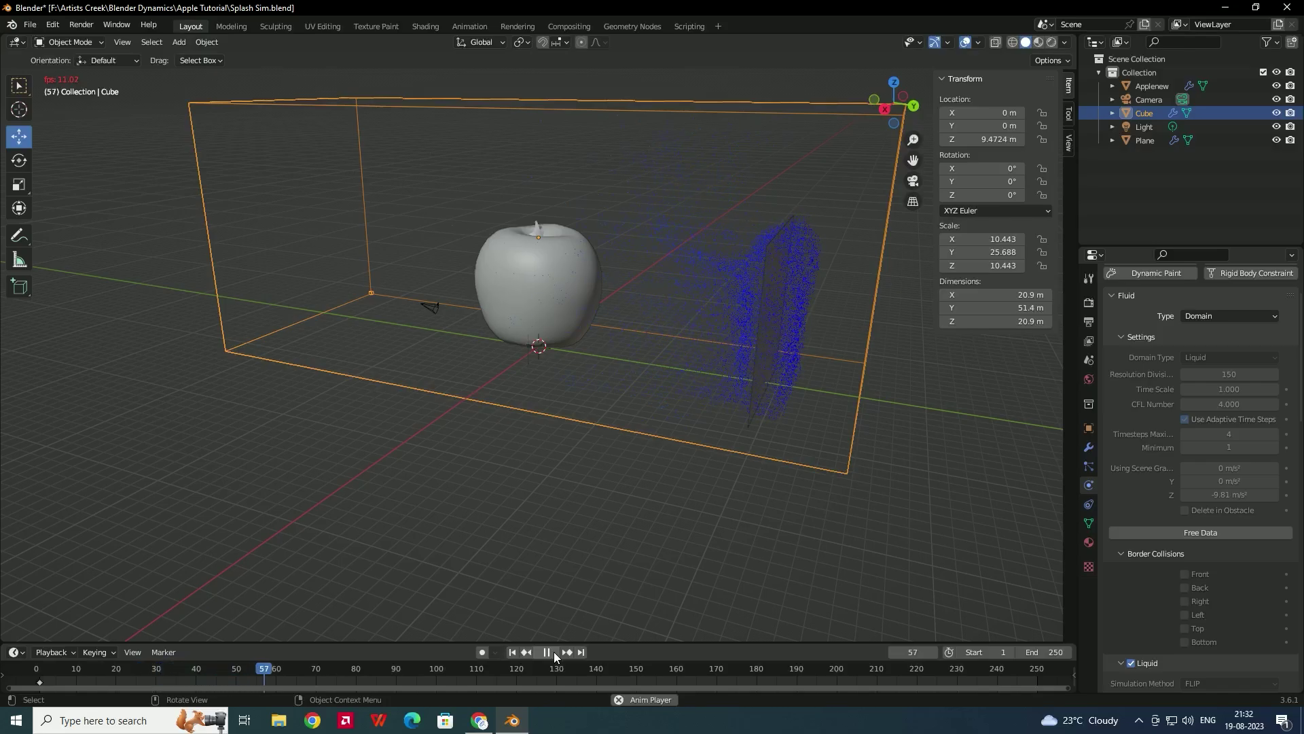
pyautogui.click(553, 652)
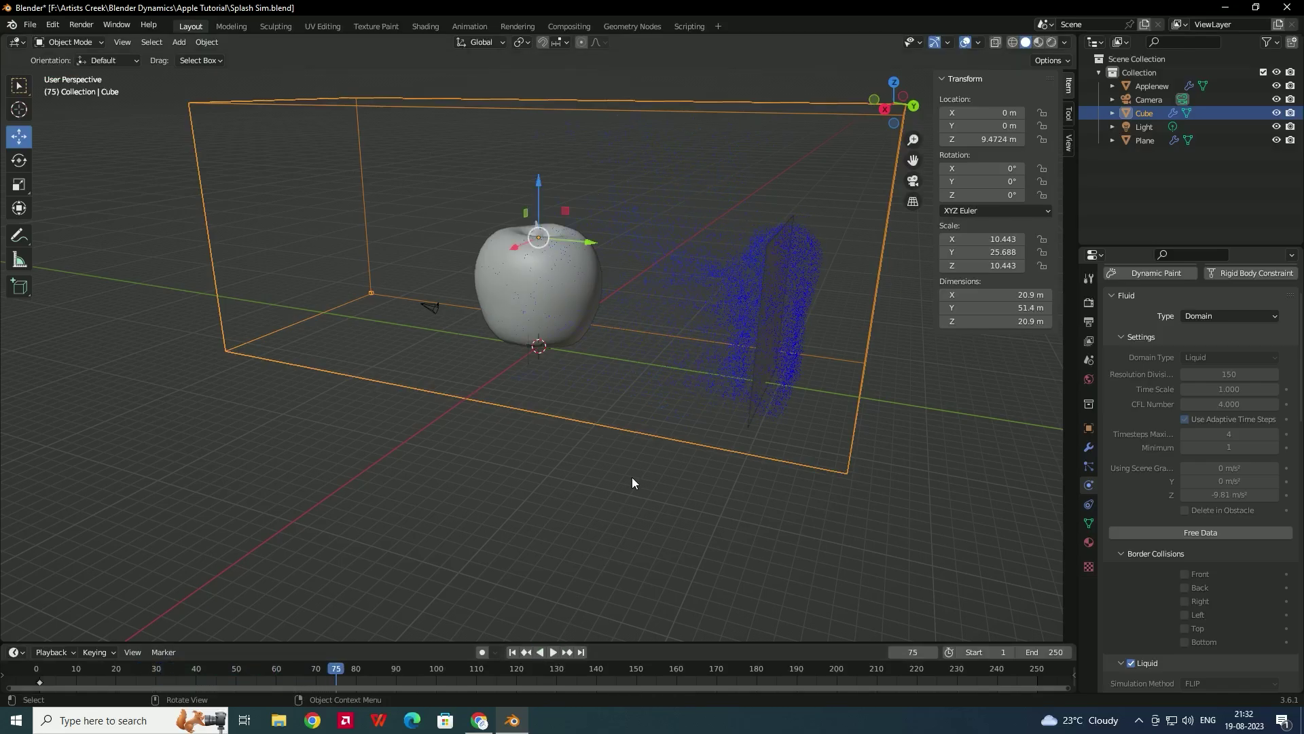
# - Bake the fluid domain's mesh with an upres factor of 2 and a particle radius of 1.600
pyautogui.moveTo(583, 306); pyautogui.dragTo(674, 222, button='middle')
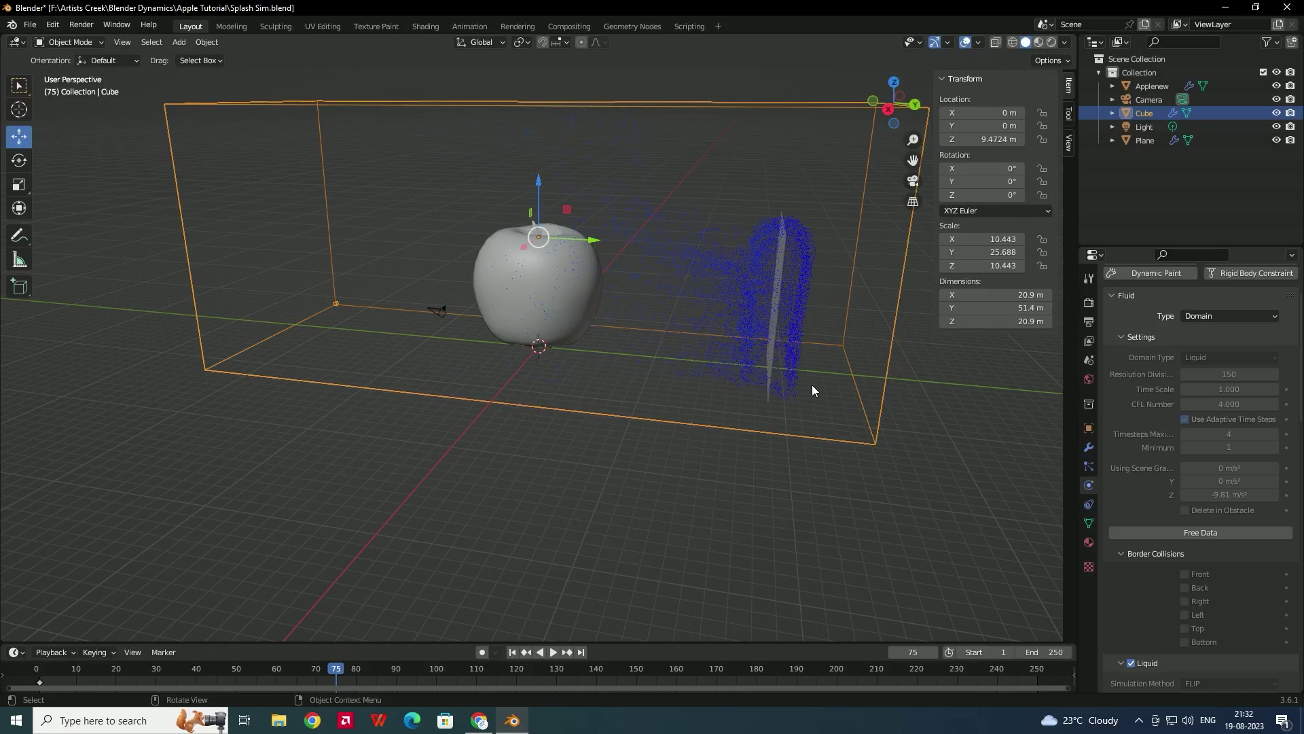
pyautogui.scroll(-10, 1154, 571)
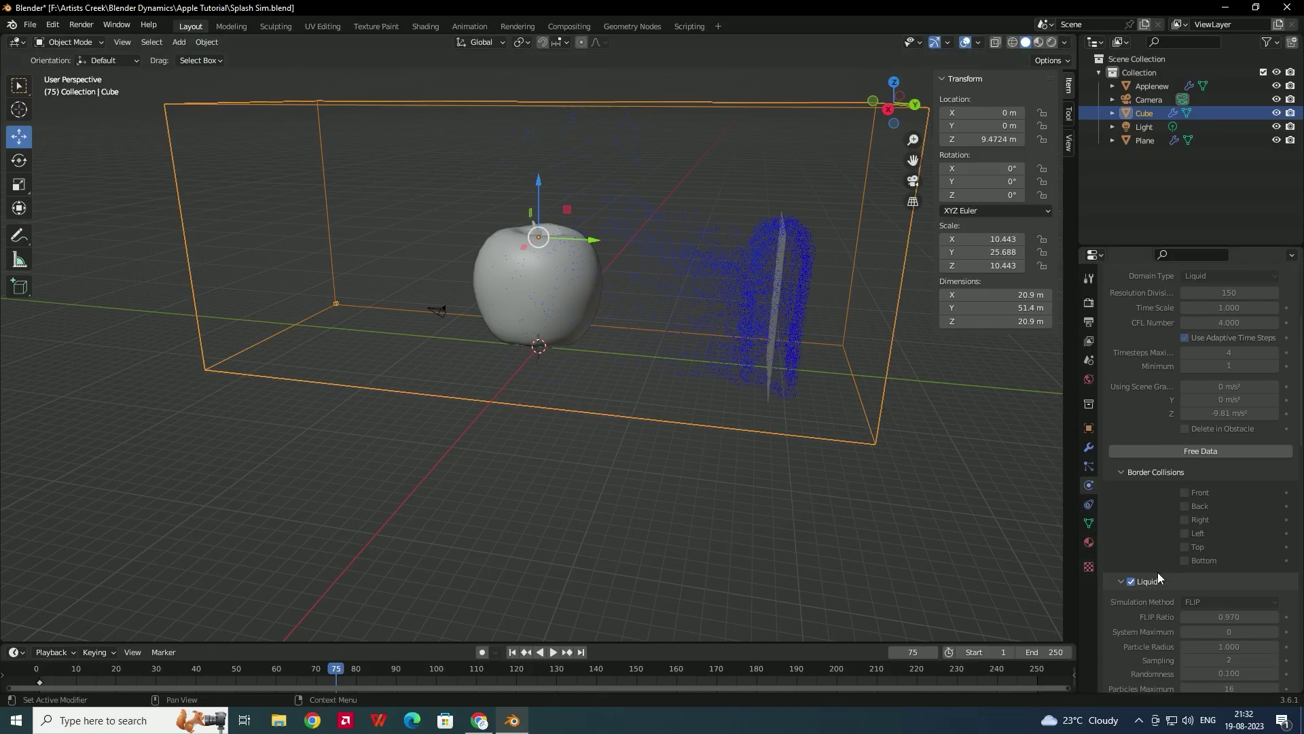
pyautogui.scroll(-2, 1148, 561)
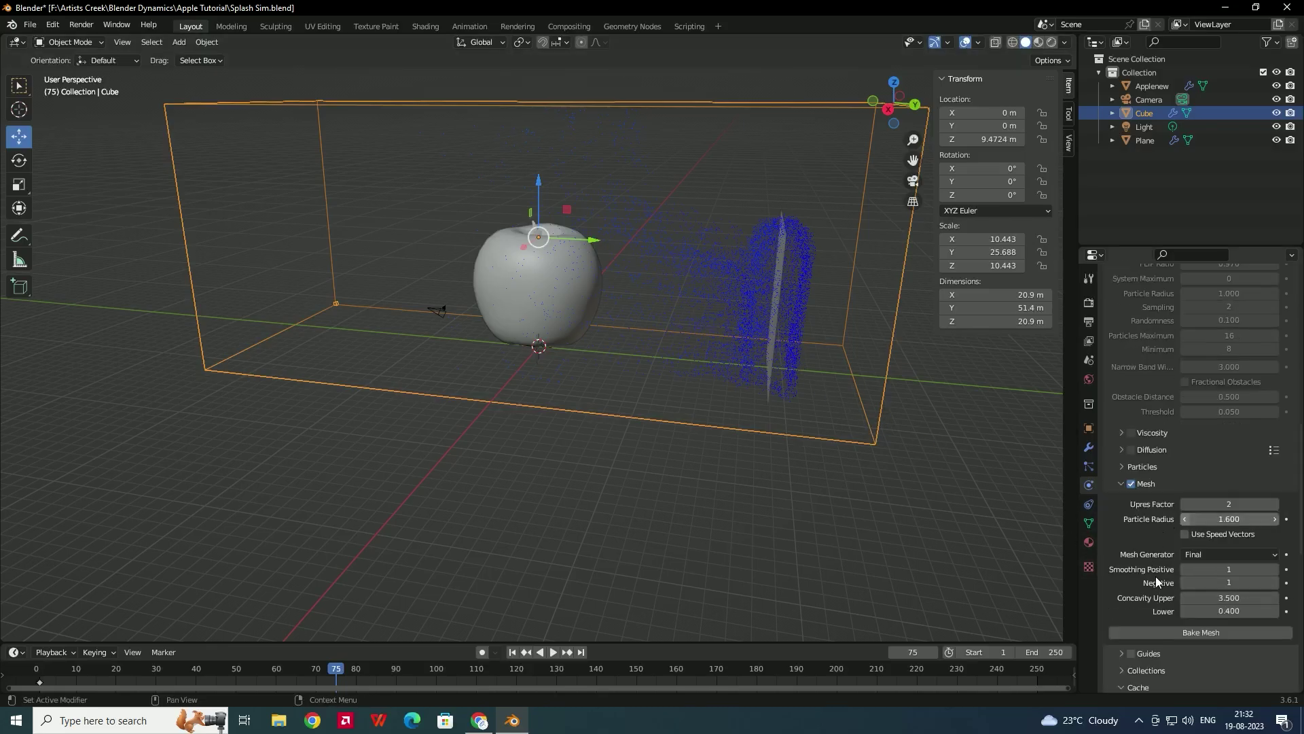
pyautogui.click(1191, 632)
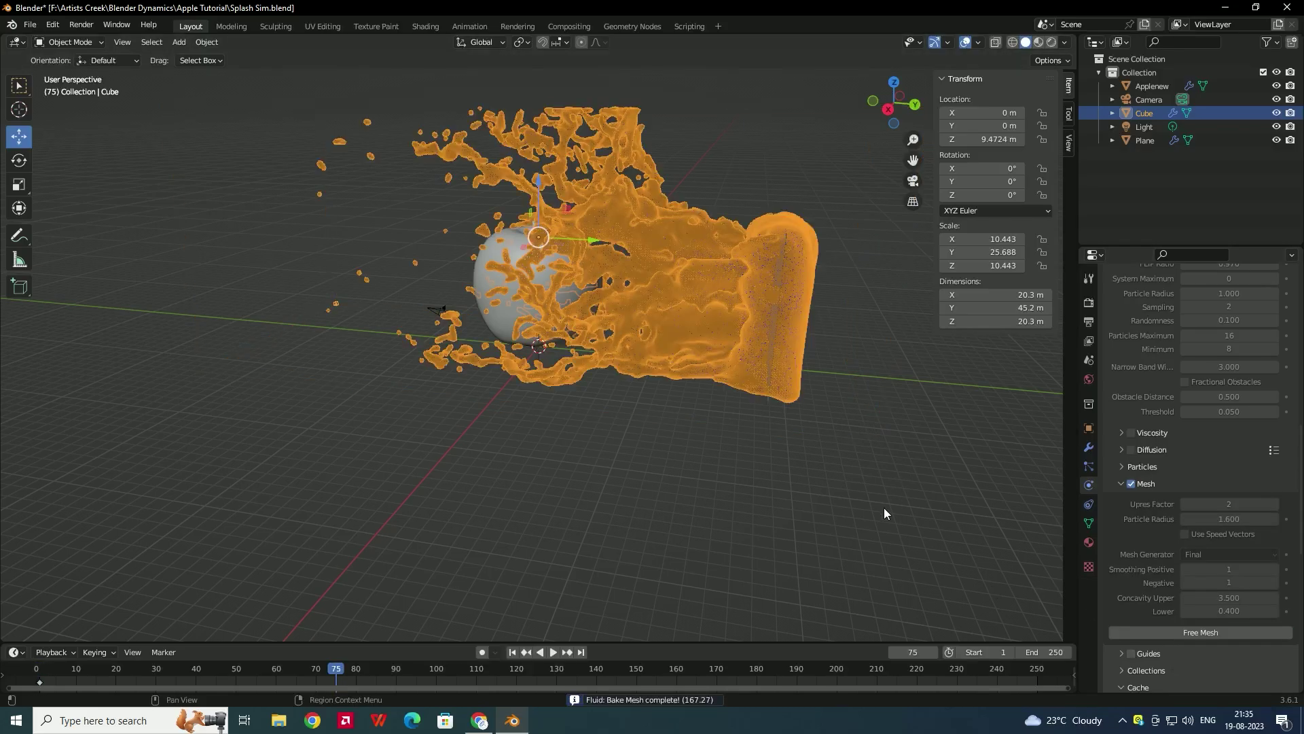
# - Change the fluid domain's viewport display from wireframe to Solid
pyautogui.moveTo(683, 391); pyautogui.dragTo(637, 411, button='middle')
pyautogui.click(637, 410)
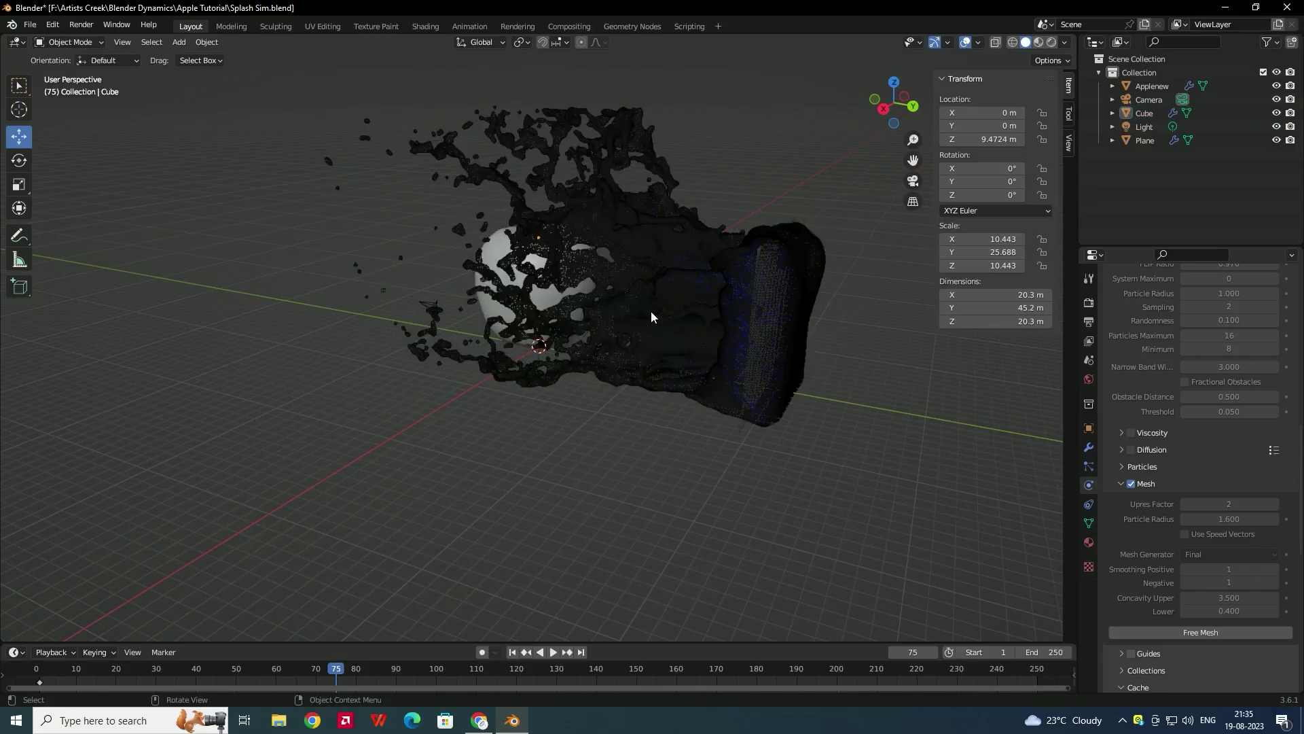
pyautogui.click(688, 299)
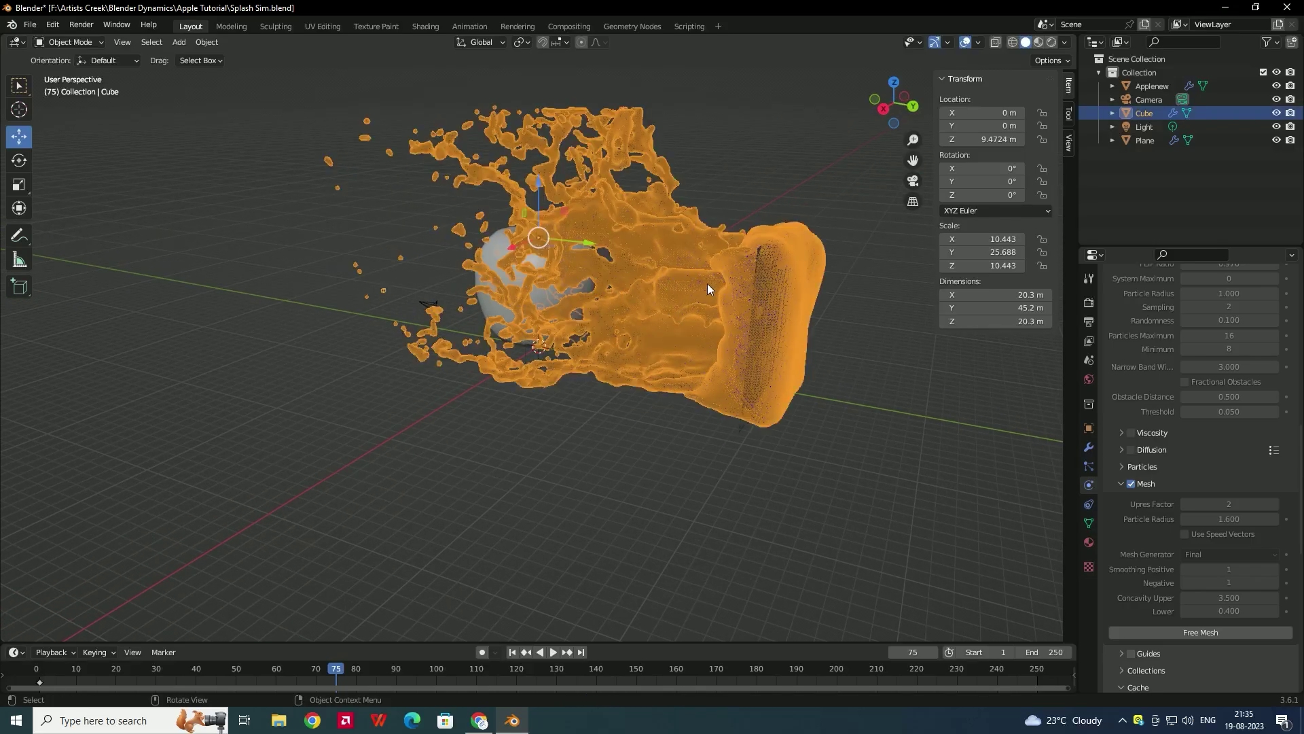
pyautogui.click(1089, 429)
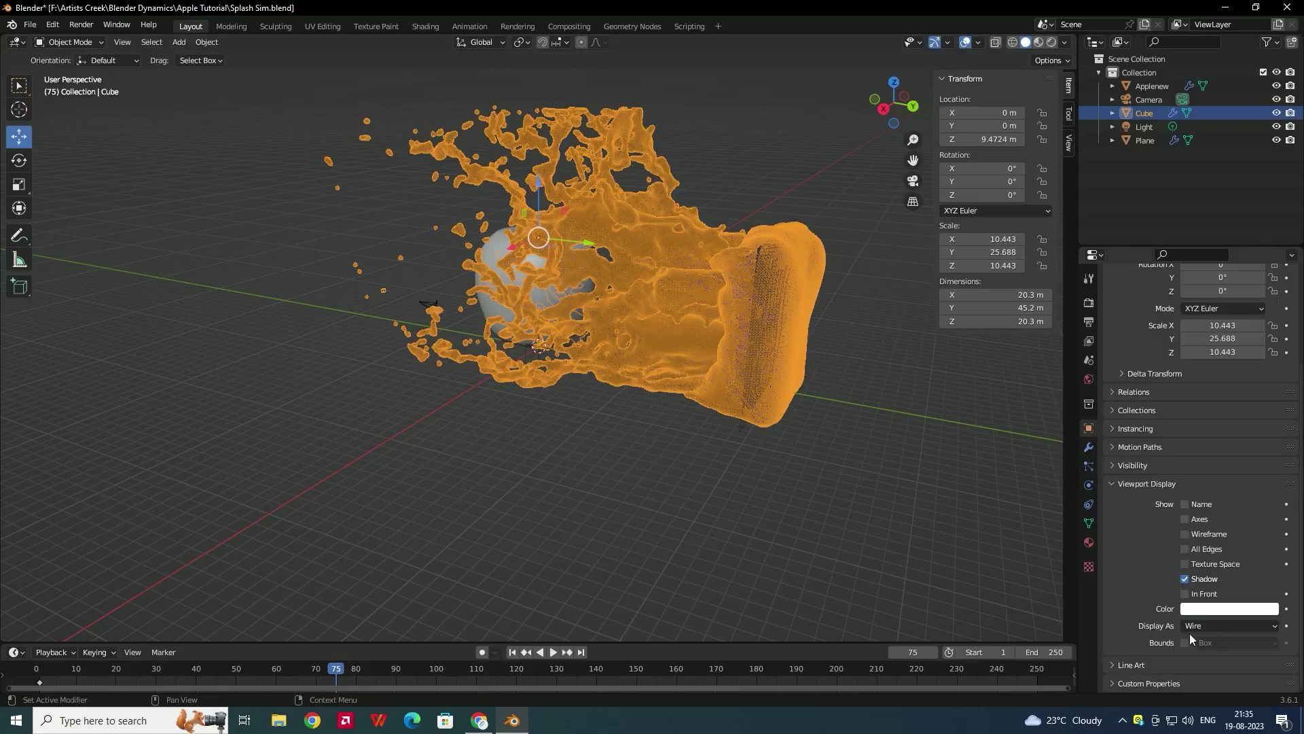
pyautogui.click(1212, 625)
pyautogui.click(1210, 578)
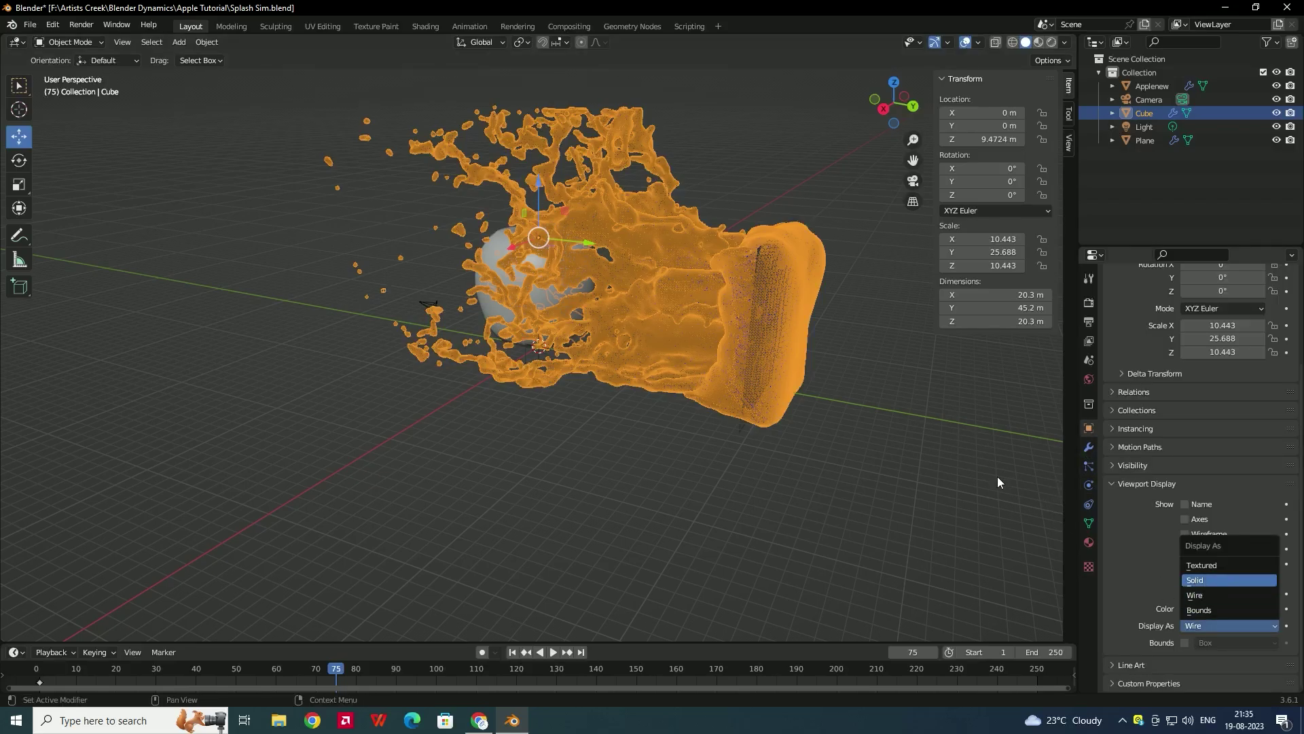
# - Apply smooth shading to the liquid mesh
pyautogui.scroll(5, 740, 285)
pyautogui.scroll(-2, 650, 319)
pyautogui.scroll(1, 650, 294)
pyautogui.rightClick(675, 233)
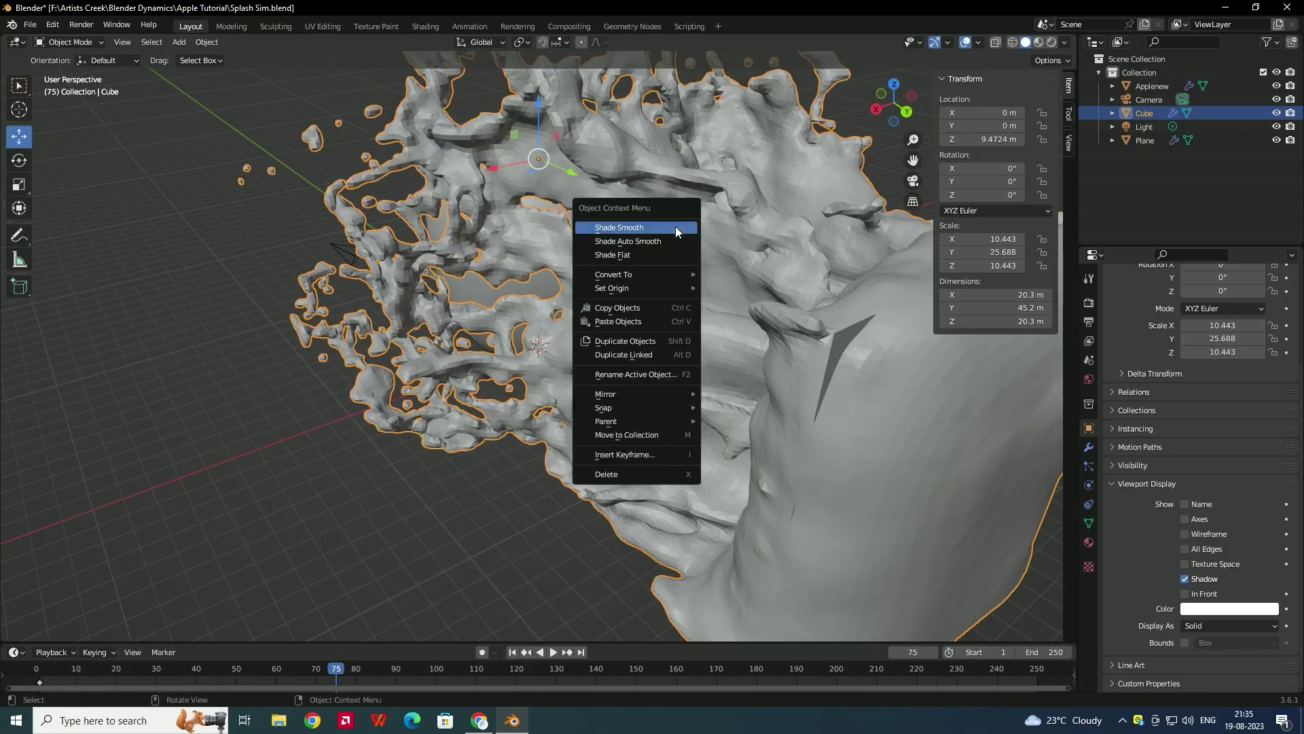
pyautogui.click(635, 230)
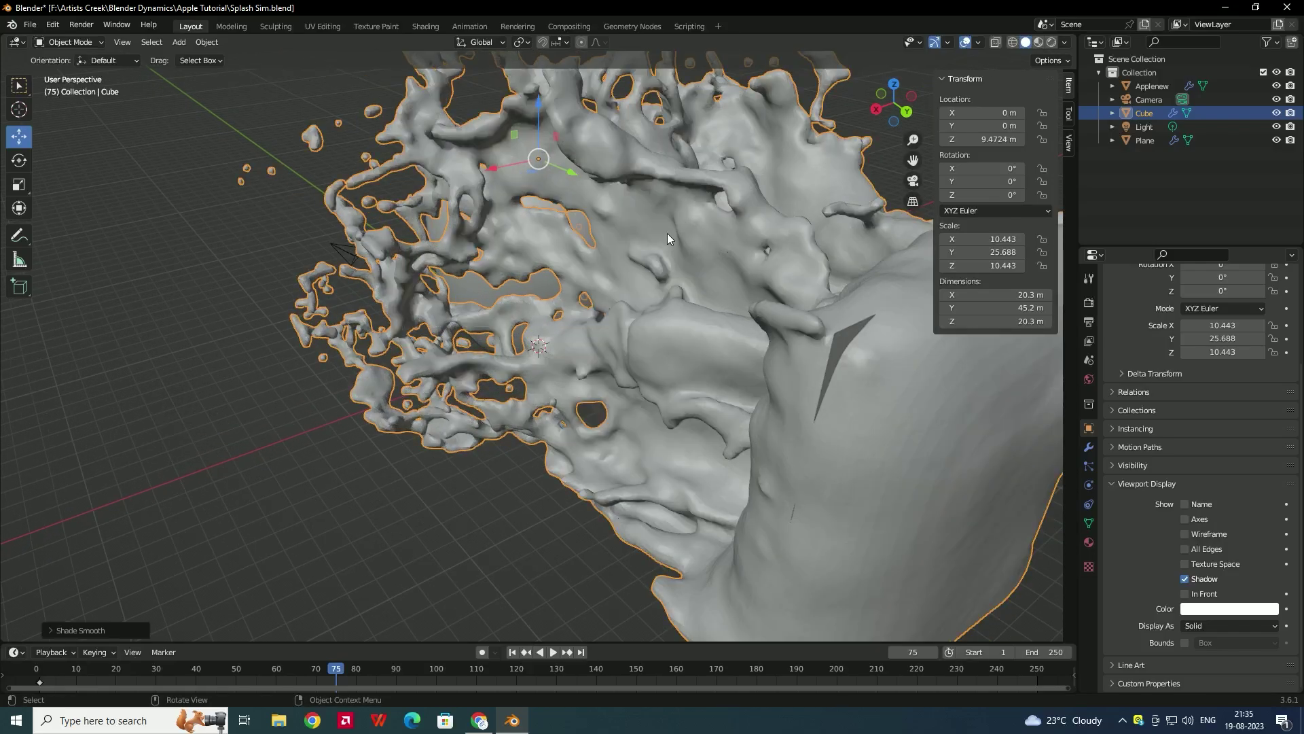
pyautogui.moveTo(658, 290)
pyautogui.mouseDown(button='middle')
pyautogui.moveTo(731, 269)
pyautogui.moveTo(686, 274)
pyautogui.moveTo(667, 306)
pyautogui.moveTo(627, 279)
pyautogui.moveTo(583, 278)
pyautogui.moveTo(797, 325)
pyautogui.mouseUp(button='middle')
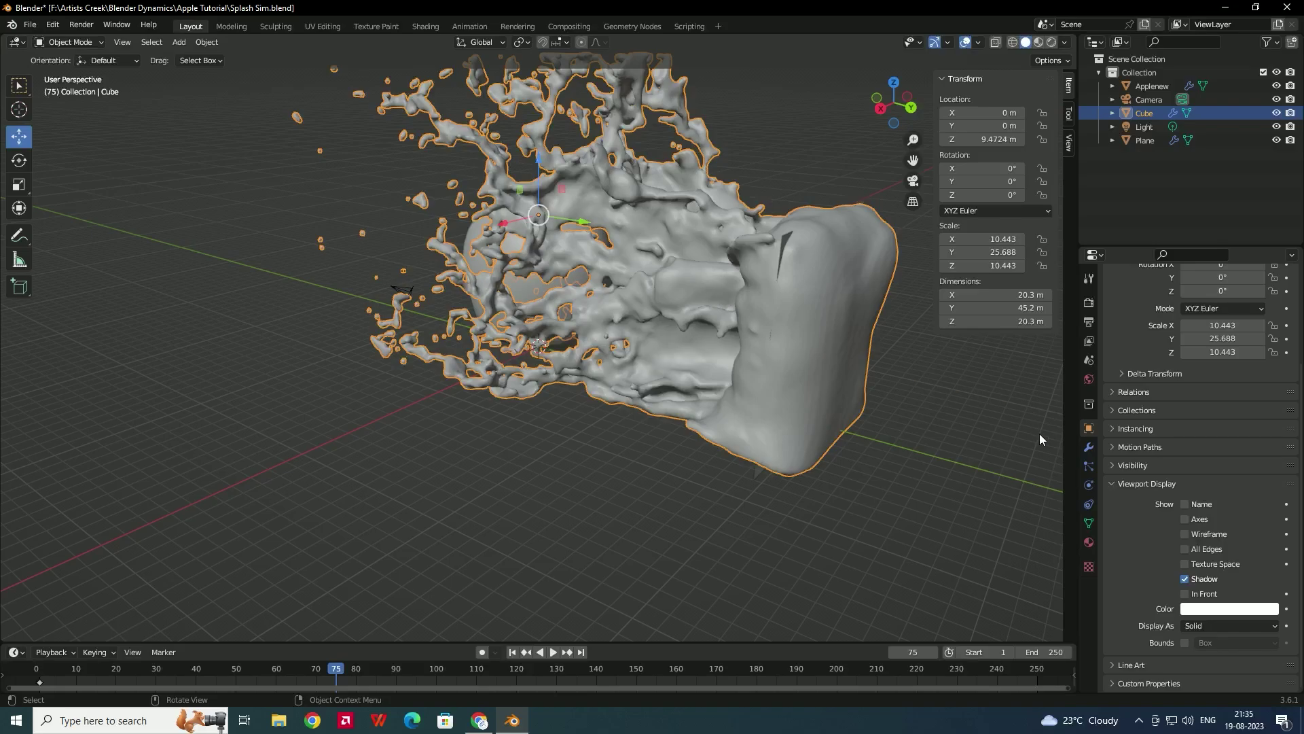
# - Add a Smooth modifier to the fluid domain and set its Repeat to 5
pyautogui.click(1089, 447)
pyautogui.click(1151, 297)
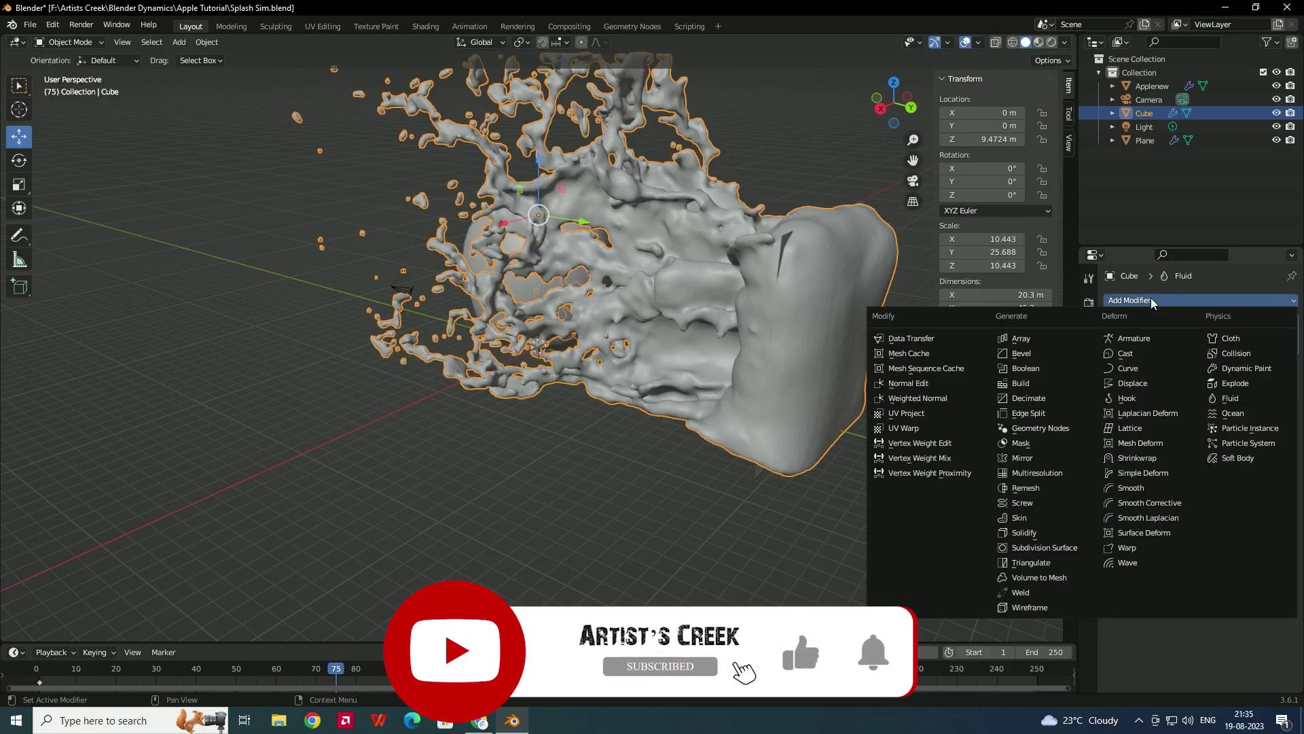
pyautogui.click(1155, 486)
pyautogui.scroll(5, 755, 330)
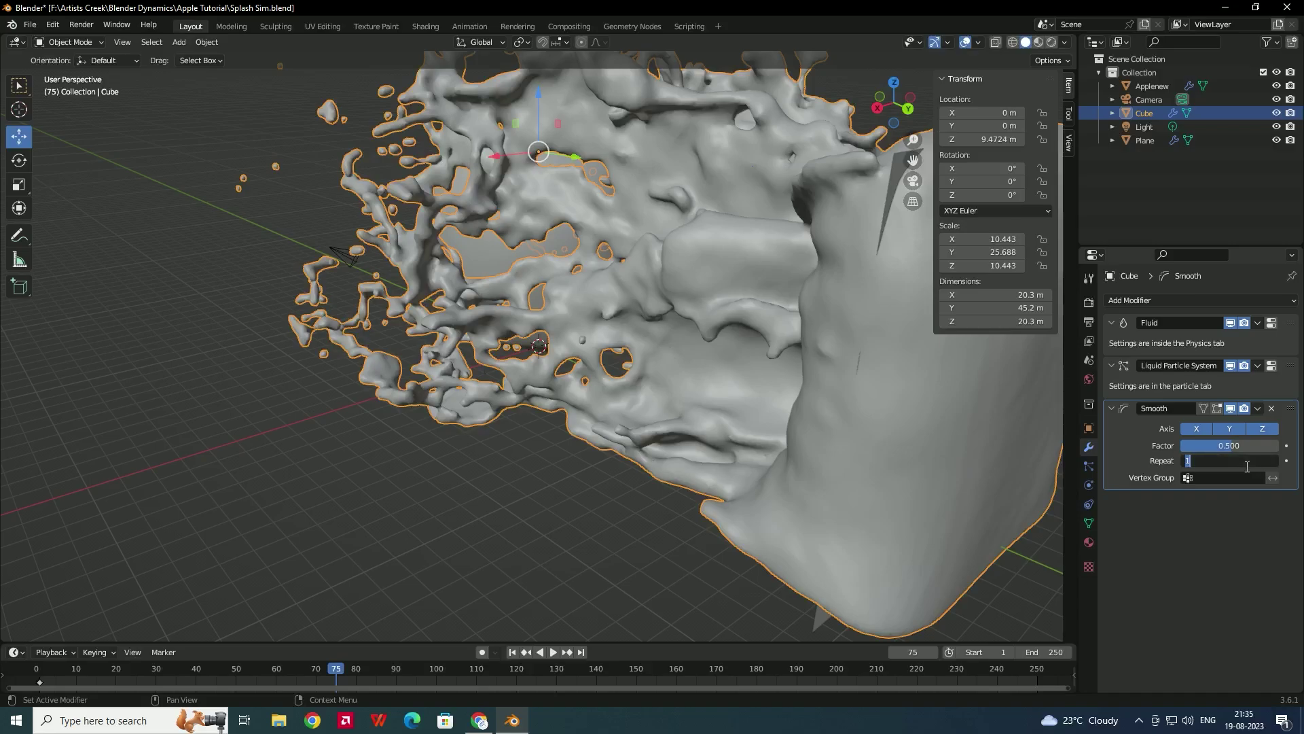
pyautogui.write('5')
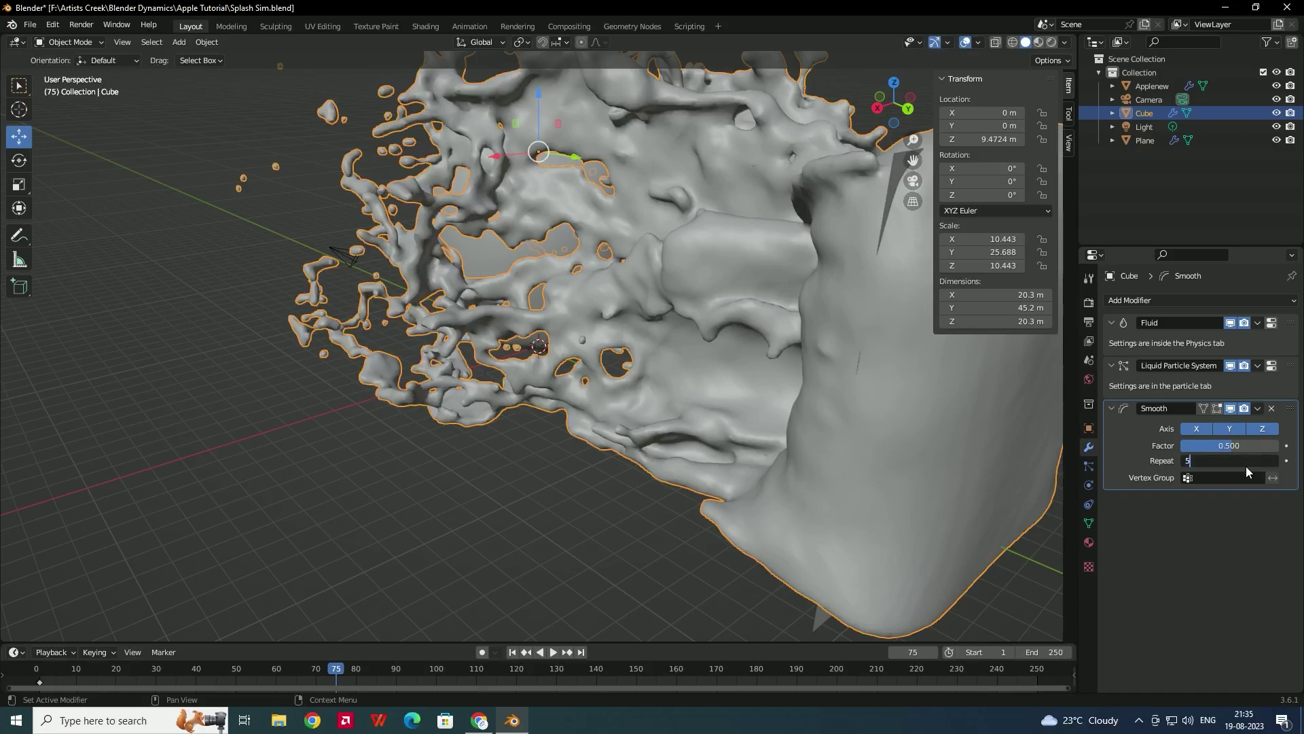
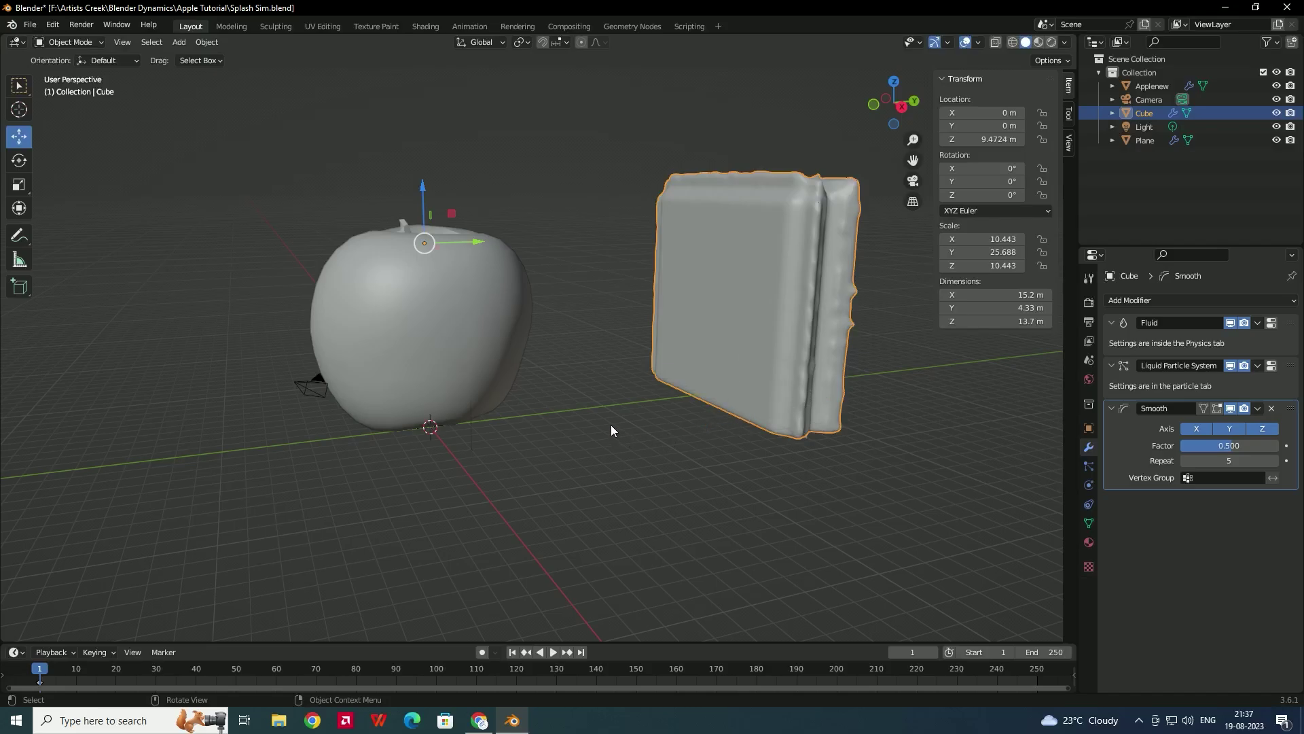
# - Free the fluid domain's baked simulation data
pyautogui.moveTo(656, 370); pyautogui.dragTo(637, 368, button='middle')
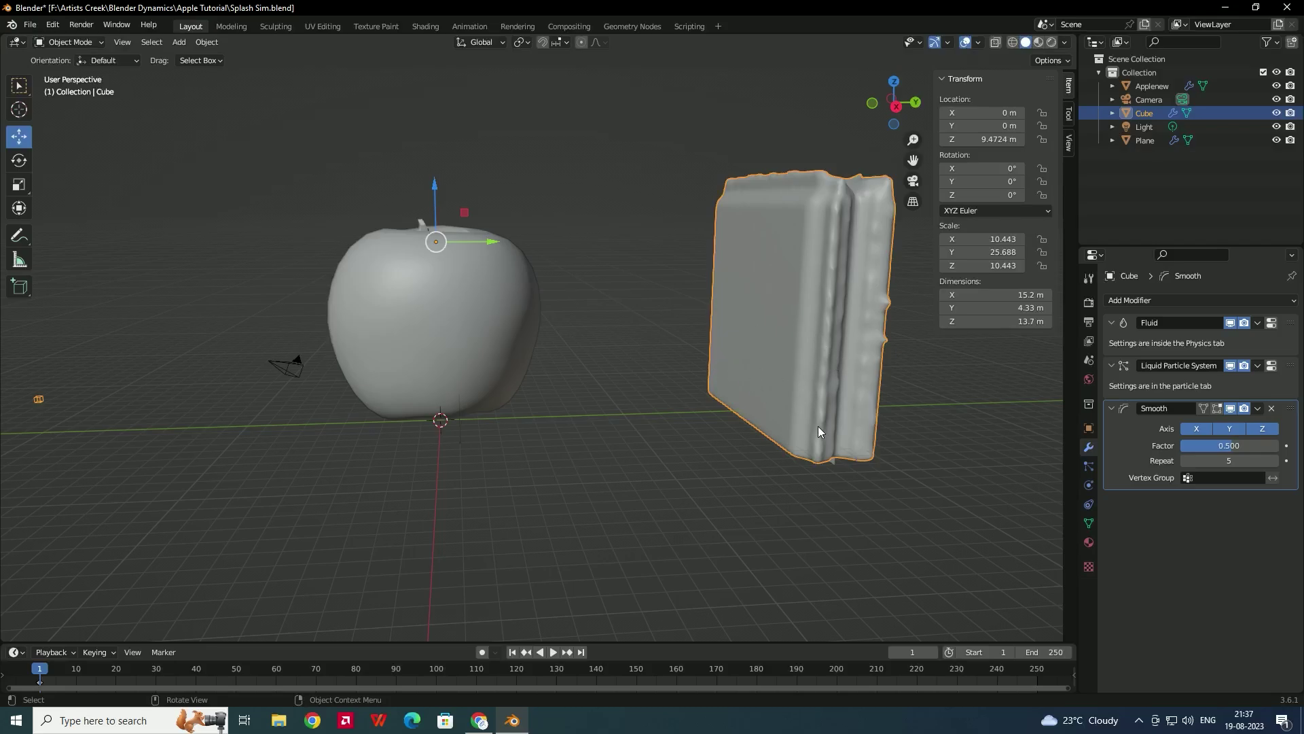
pyautogui.click(1089, 485)
pyautogui.click(1192, 604)
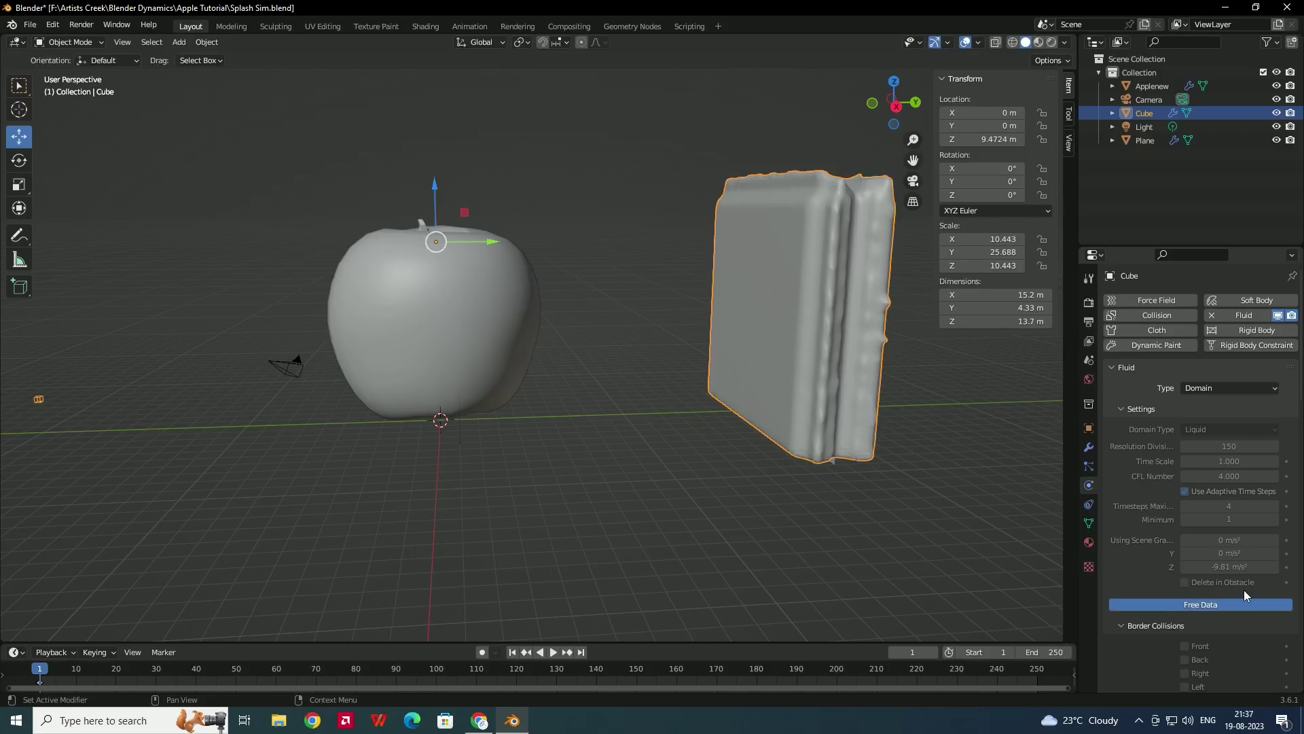
pyautogui.scroll(-3, 1148, 574)
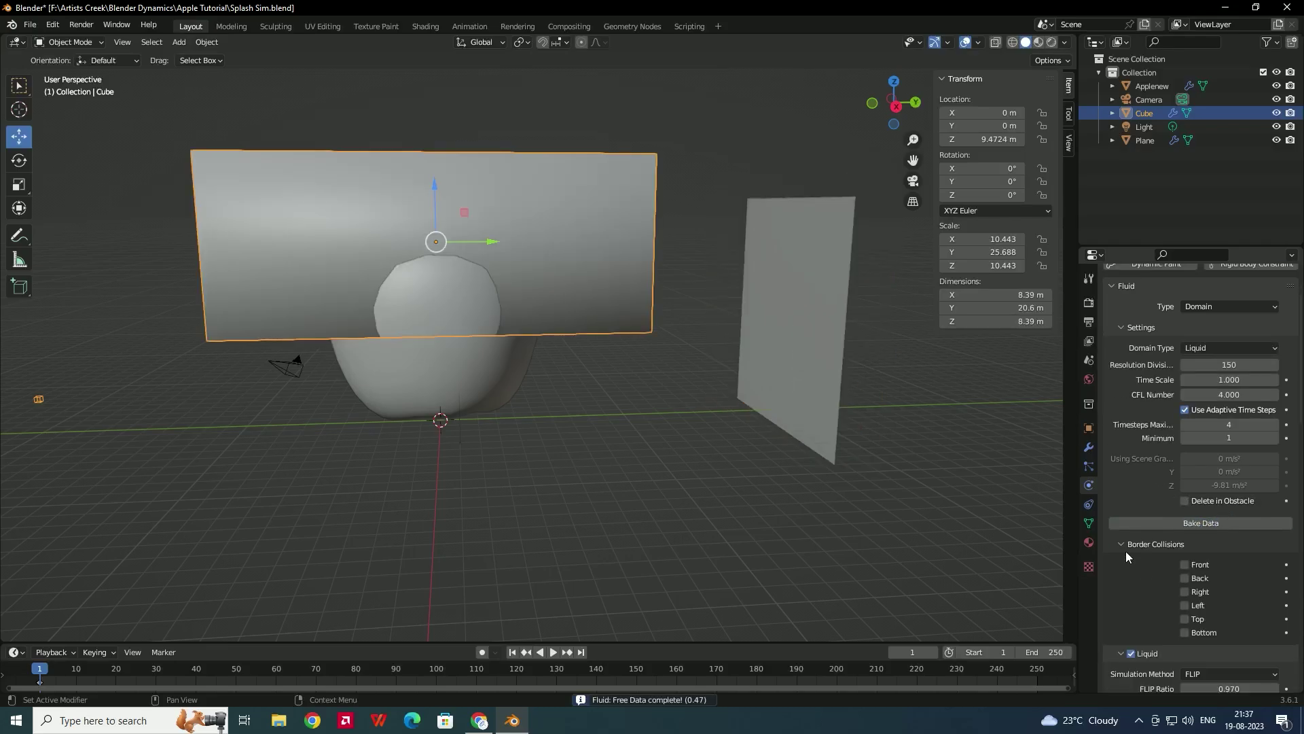
# - Scale the emitter plane down uniformly to about 7.2 m by 7.2 m
pyautogui.click(809, 365)
pyautogui.moveTo(739, 348); pyautogui.dragTo(742, 354, button='middle')
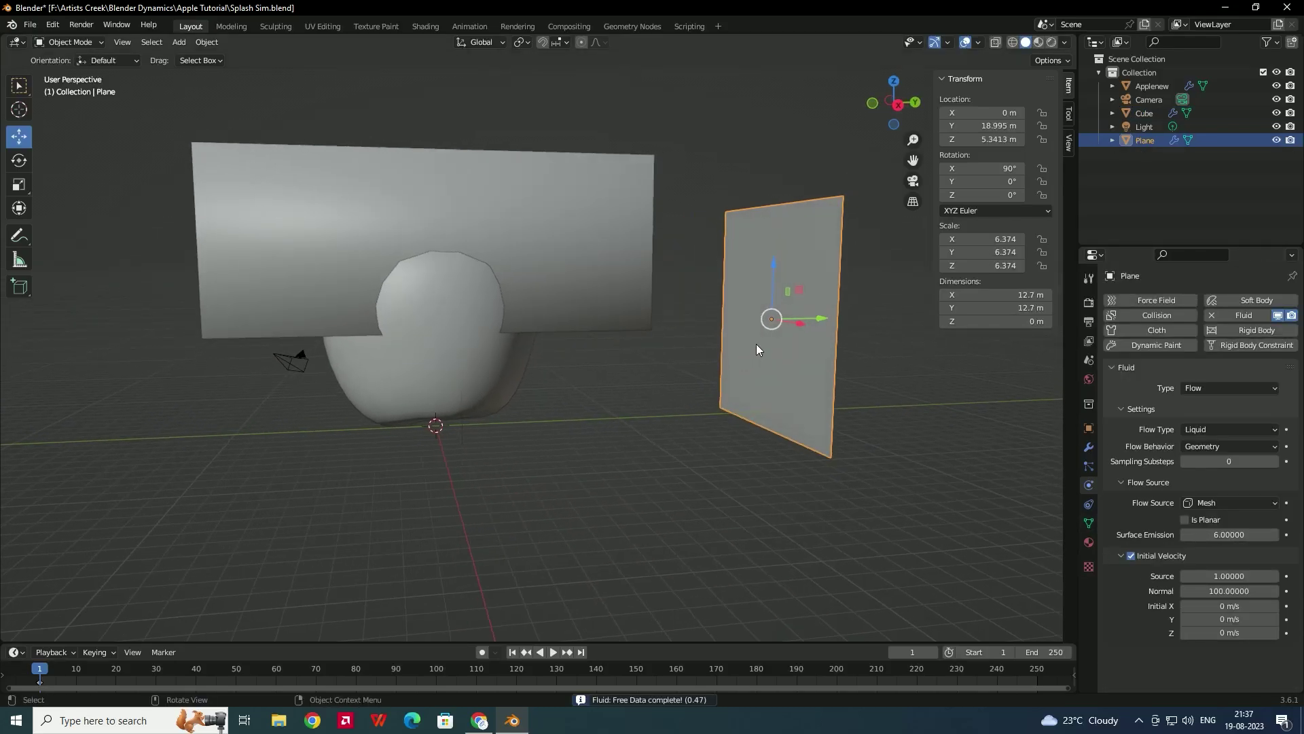
pyautogui.press('s')
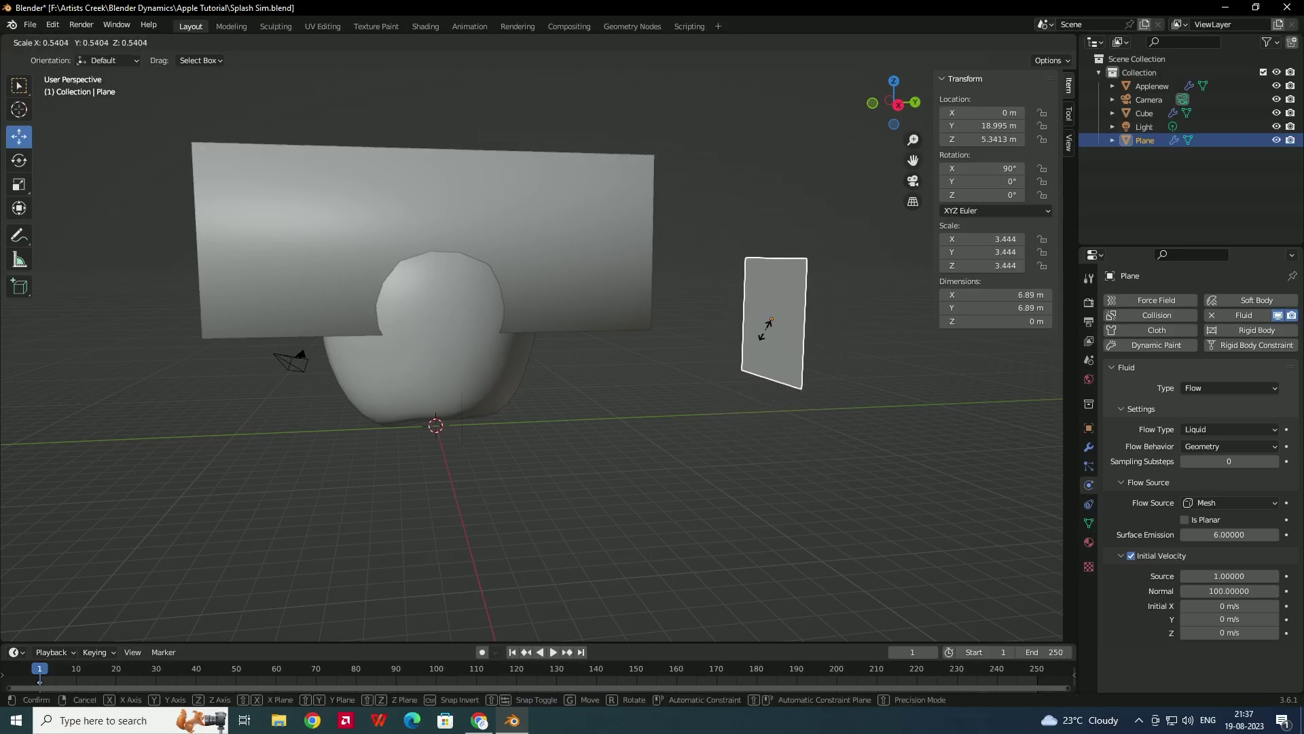
pyautogui.click(766, 330)
pyautogui.moveTo(765, 332); pyautogui.dragTo(729, 356, button='middle')
# - Enter 100 as the Normal initial velocity of the emitter plane's flow
pyautogui.click(640, 314)
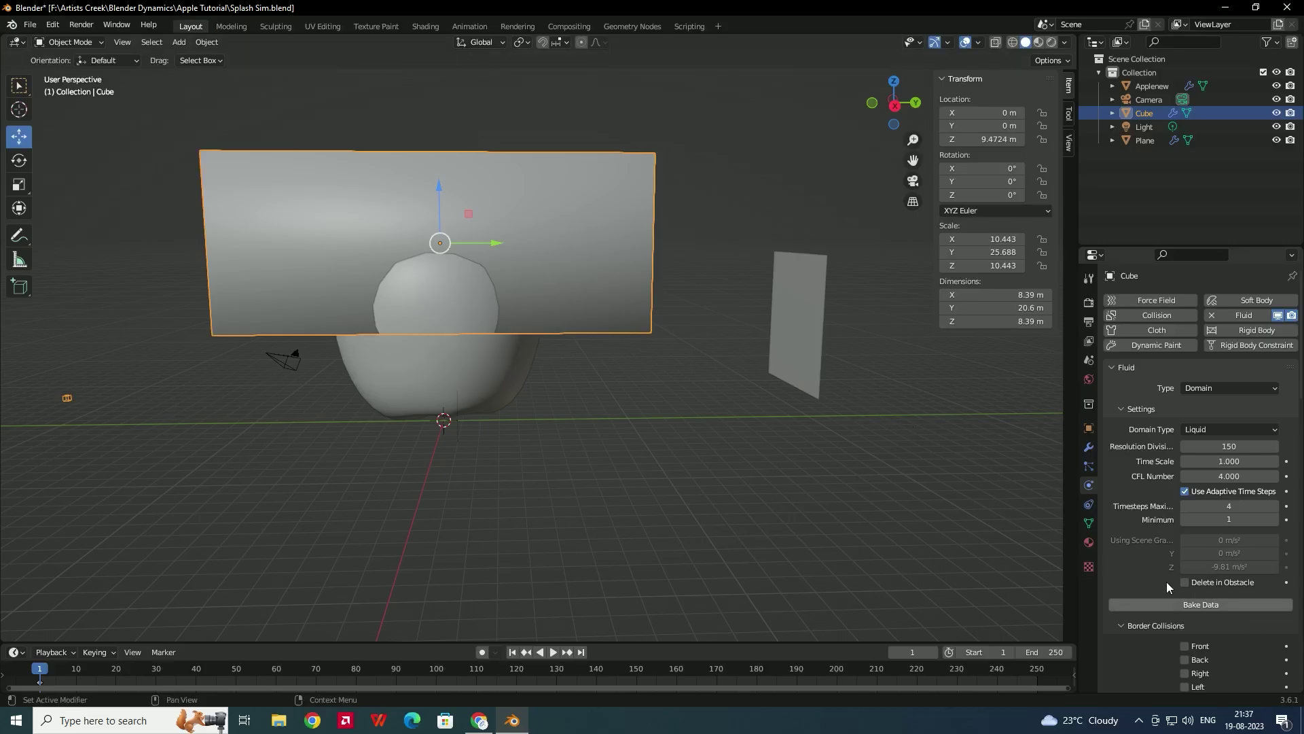
pyautogui.click(798, 325)
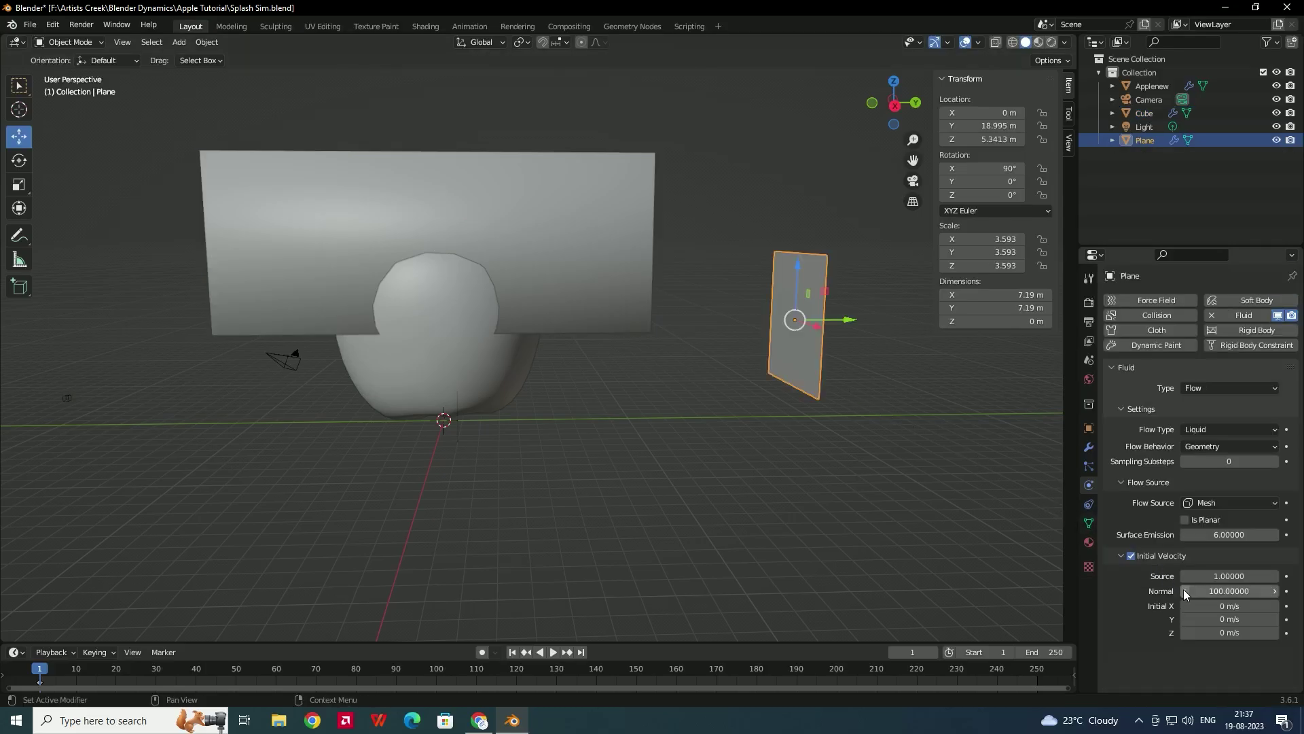
pyautogui.click(1232, 592)
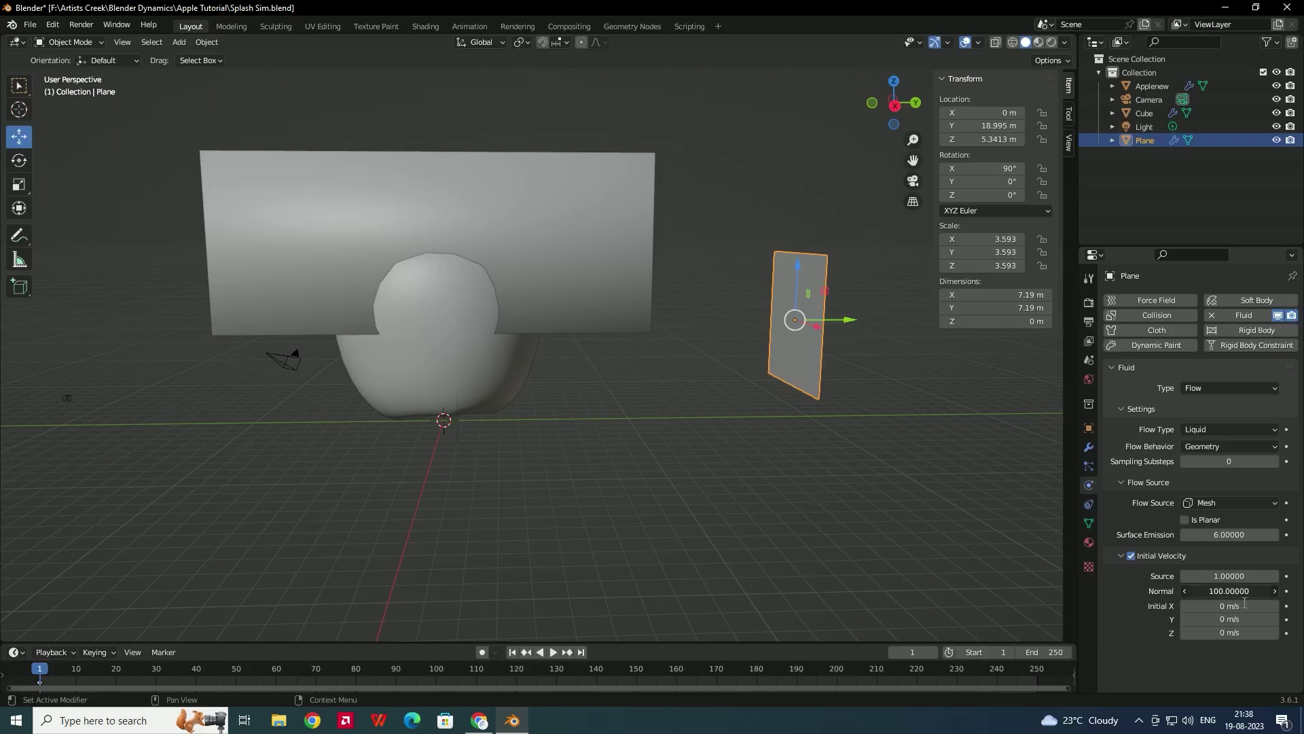
pyautogui.write('100')
pyautogui.press('Return')
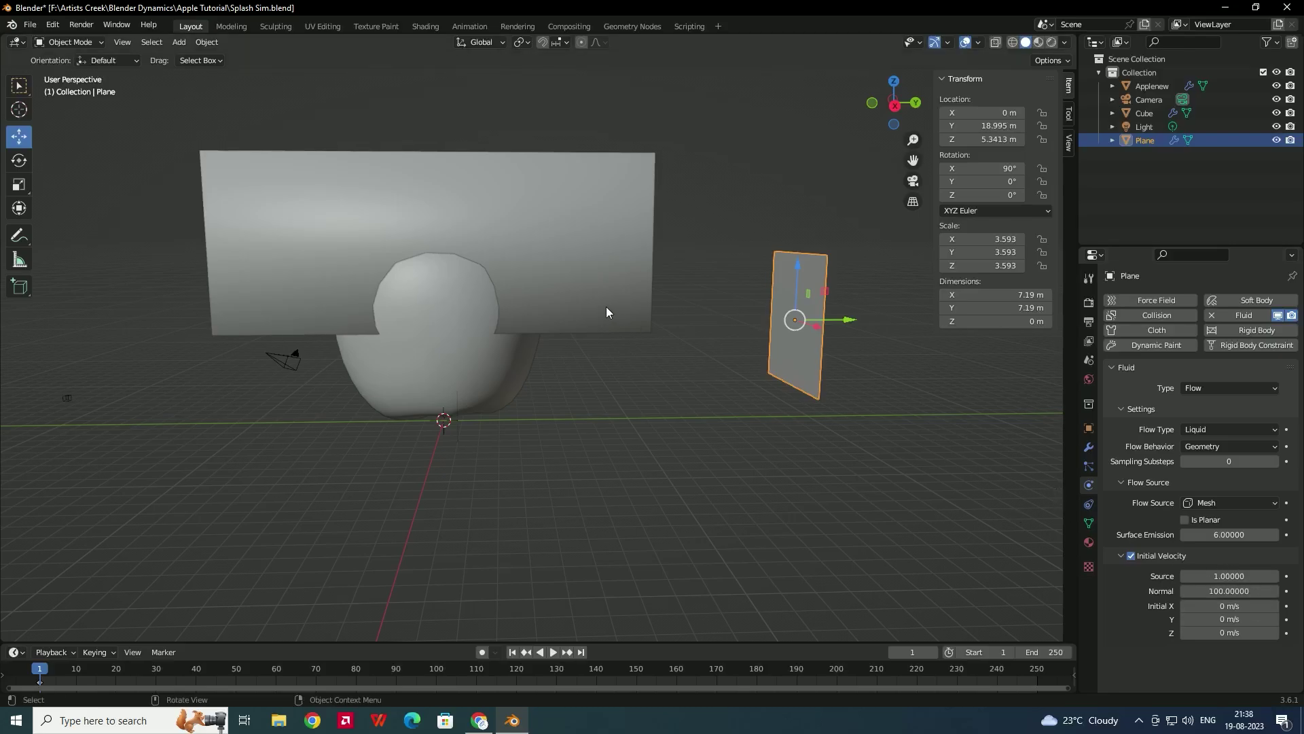
# - Bake the fluid domain's simulation data and its mesh with the smaller emitter
pyautogui.click(639, 270)
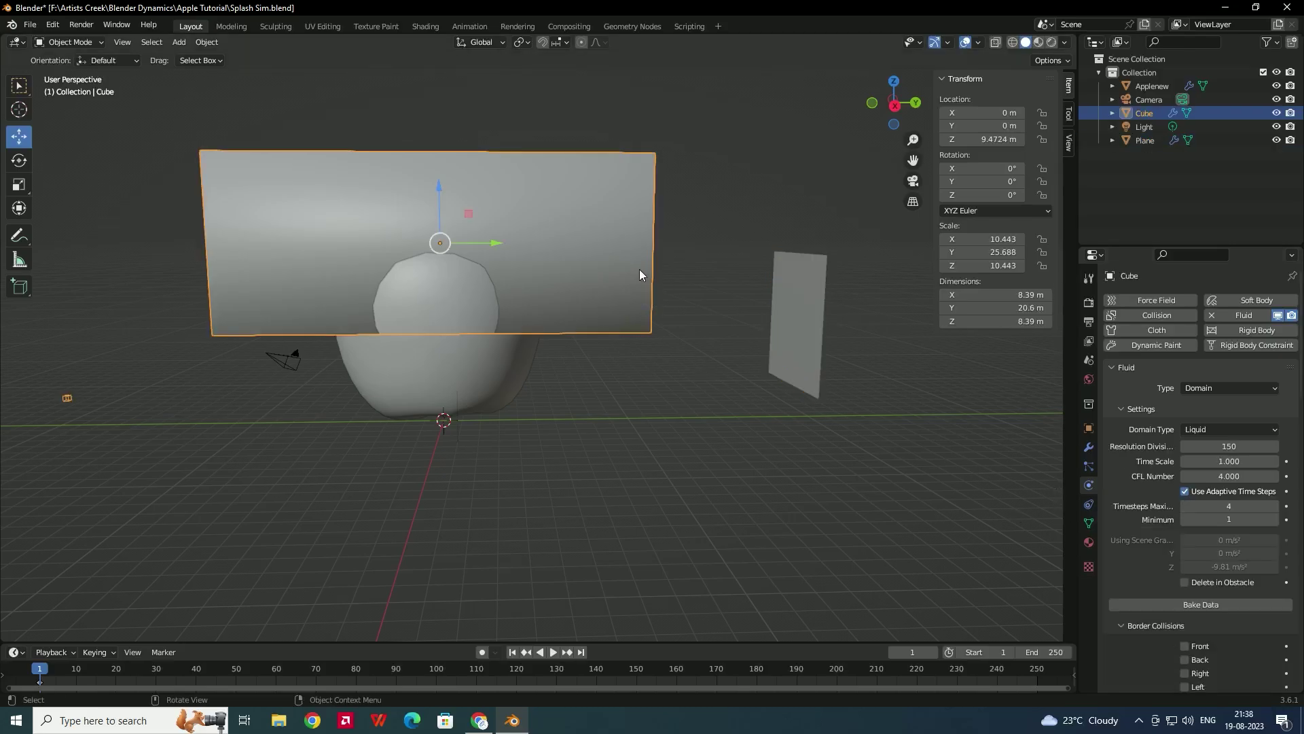
pyautogui.click(1193, 603)
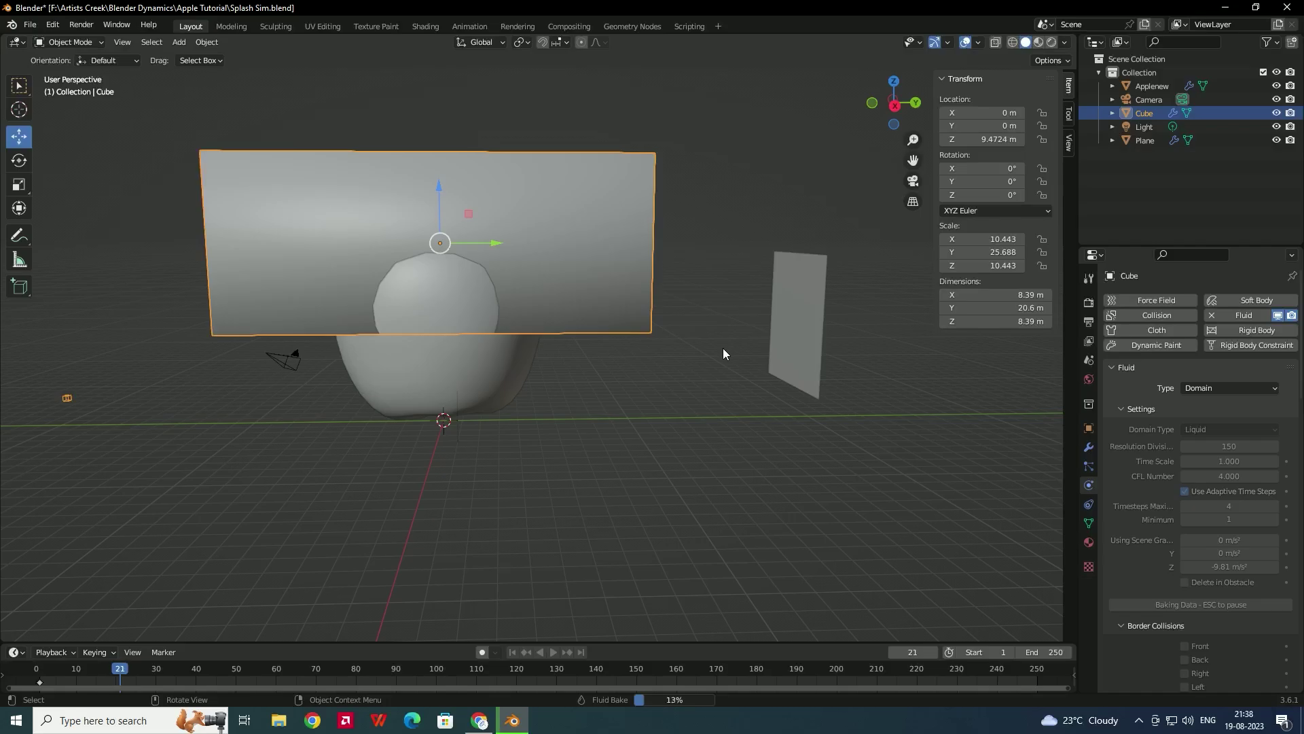
pyautogui.moveTo(975, 397); pyautogui.dragTo(811, 377, button='middle')
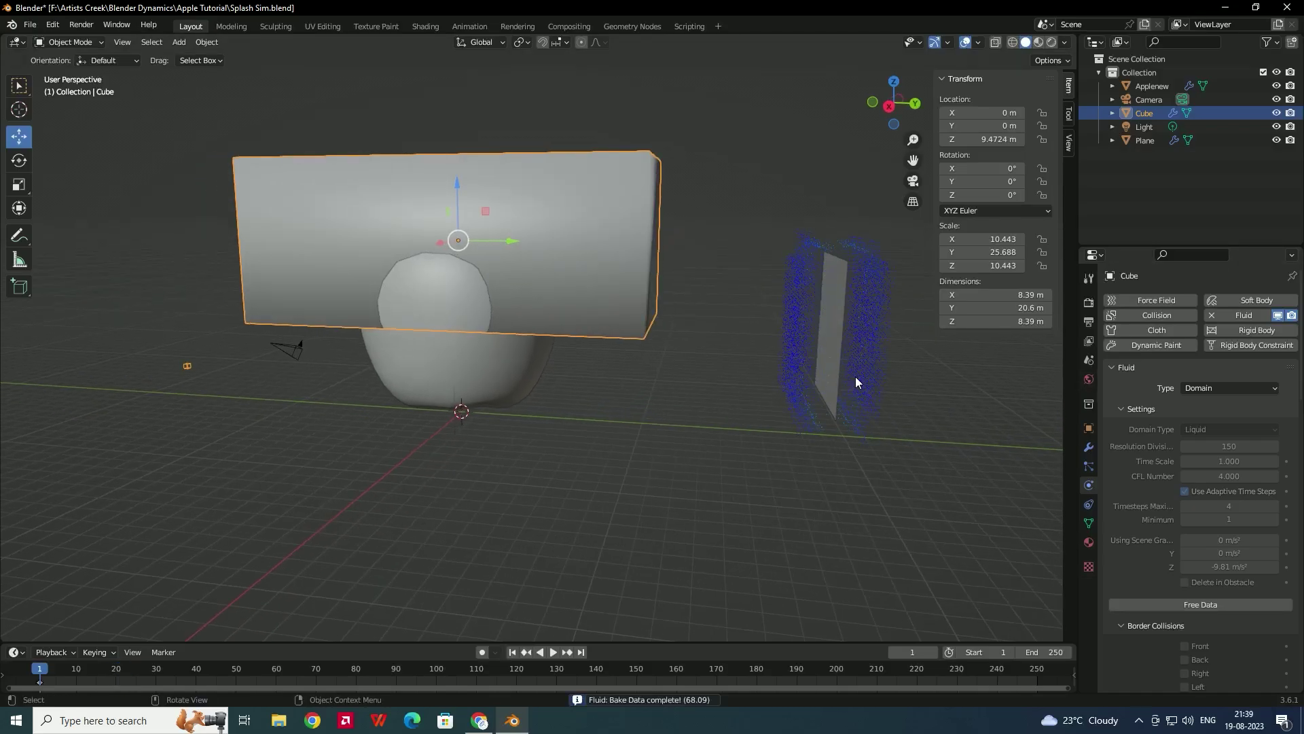
pyautogui.scroll(-10, 1134, 532)
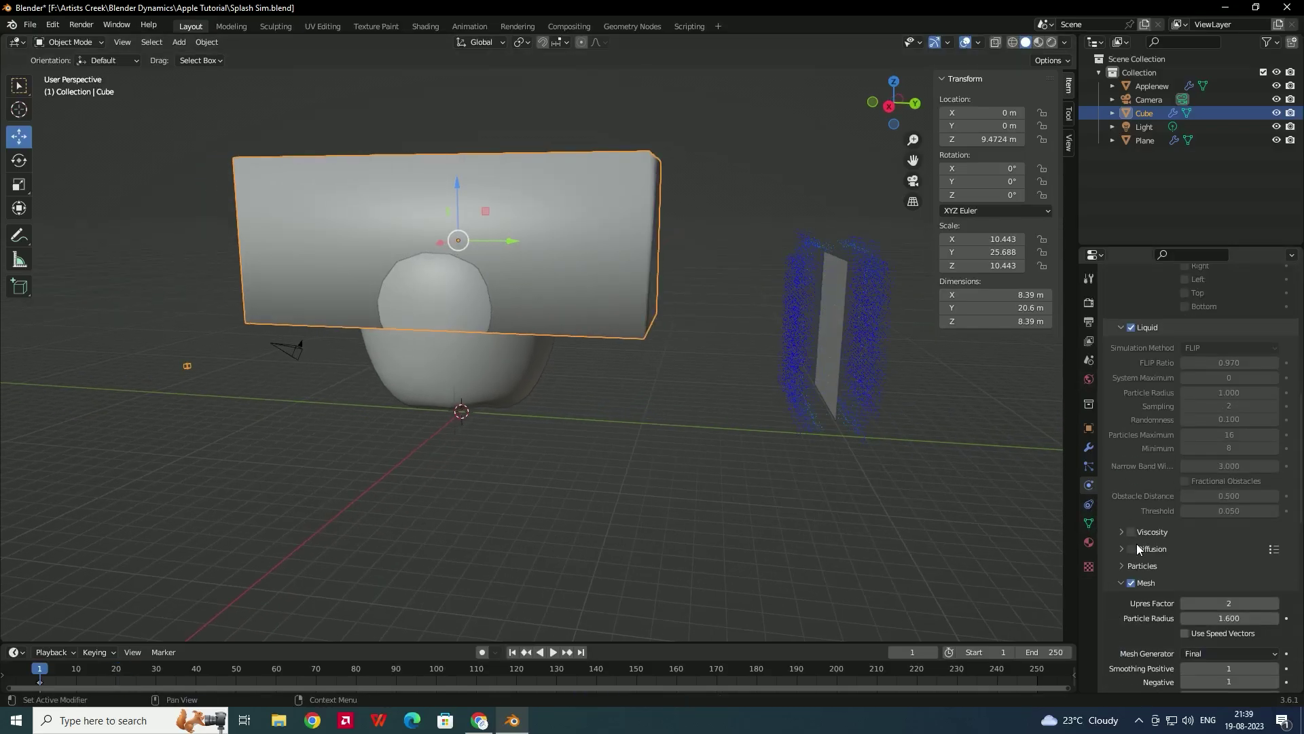
pyautogui.scroll(-3, 1136, 547)
pyautogui.click(1194, 649)
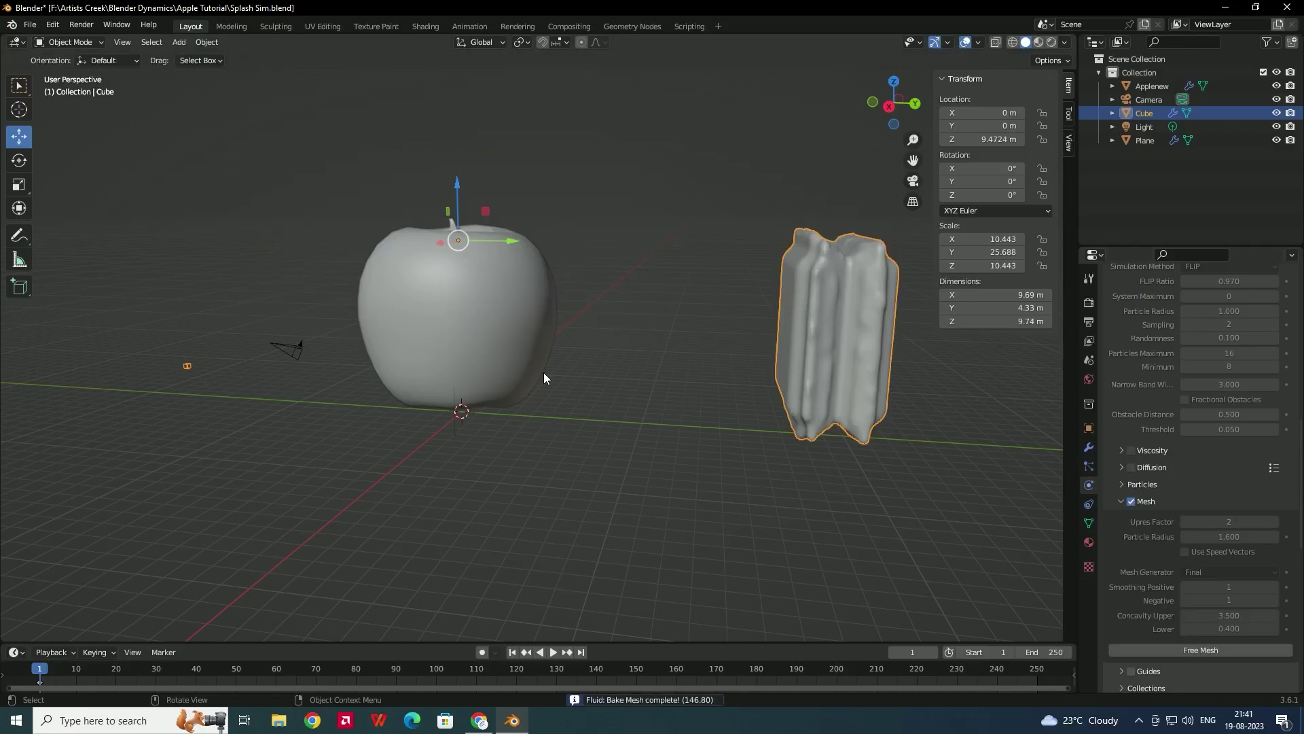
# - Play back the baked mesh animation to examine the splash around the apple, stopping at frame 130
pyautogui.moveTo(544, 378); pyautogui.dragTo(576, 438, button='middle')
pyautogui.click(553, 652)
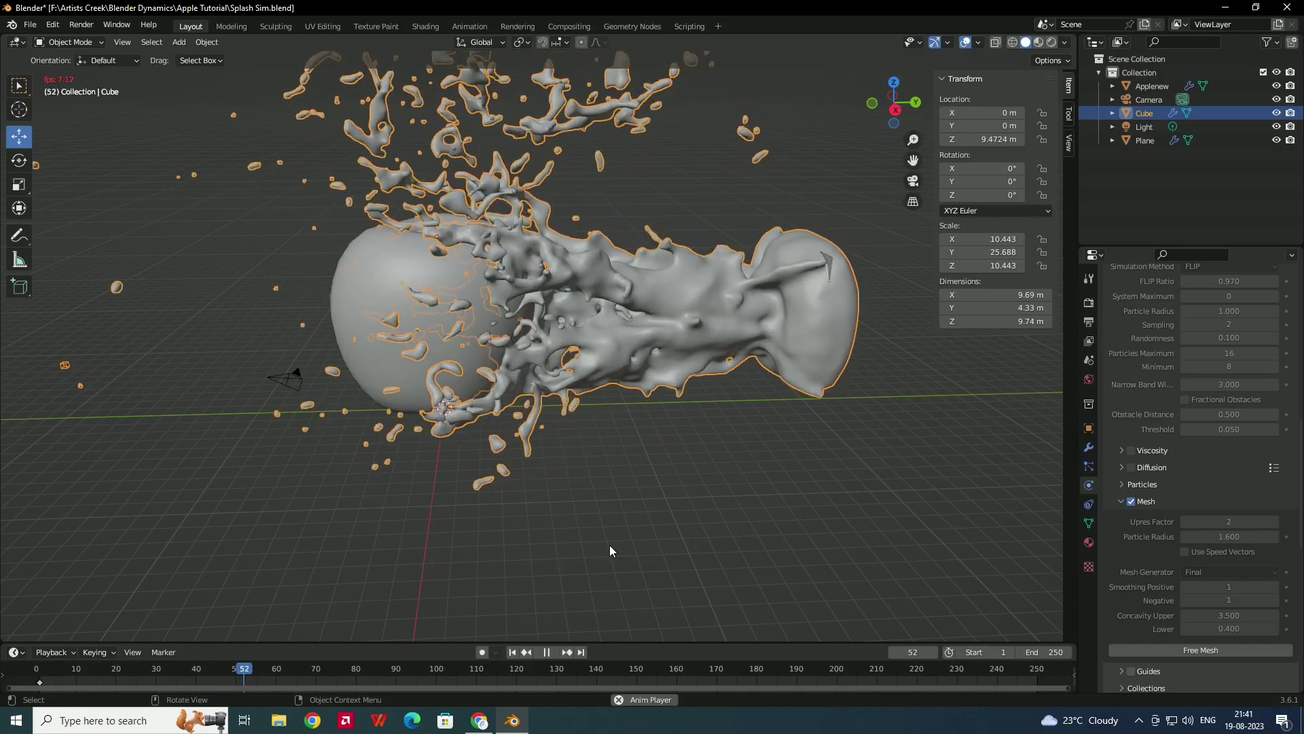
pyautogui.moveTo(609, 546); pyautogui.dragTo(642, 386, button='middle')
pyautogui.press('space')
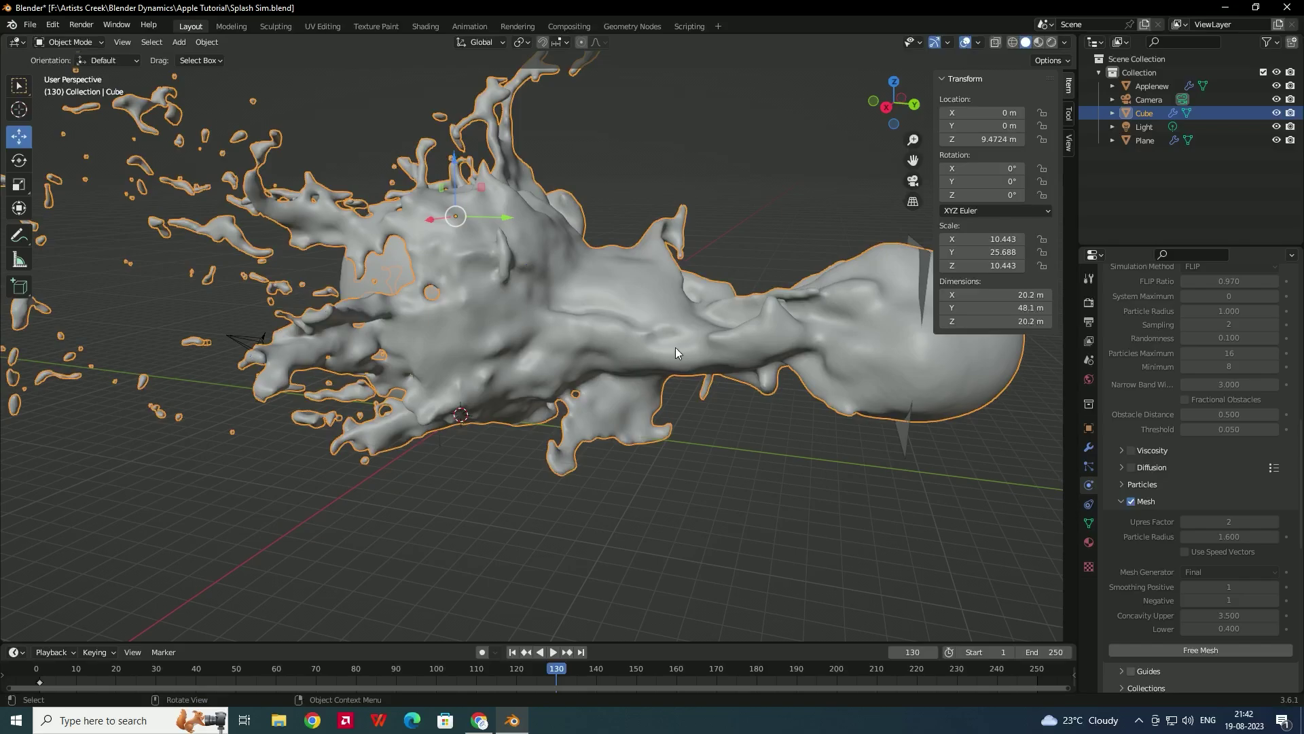
# - Create a new material named Water on the fluid domain and lower its roughness to 0.248
pyautogui.click(1089, 542)
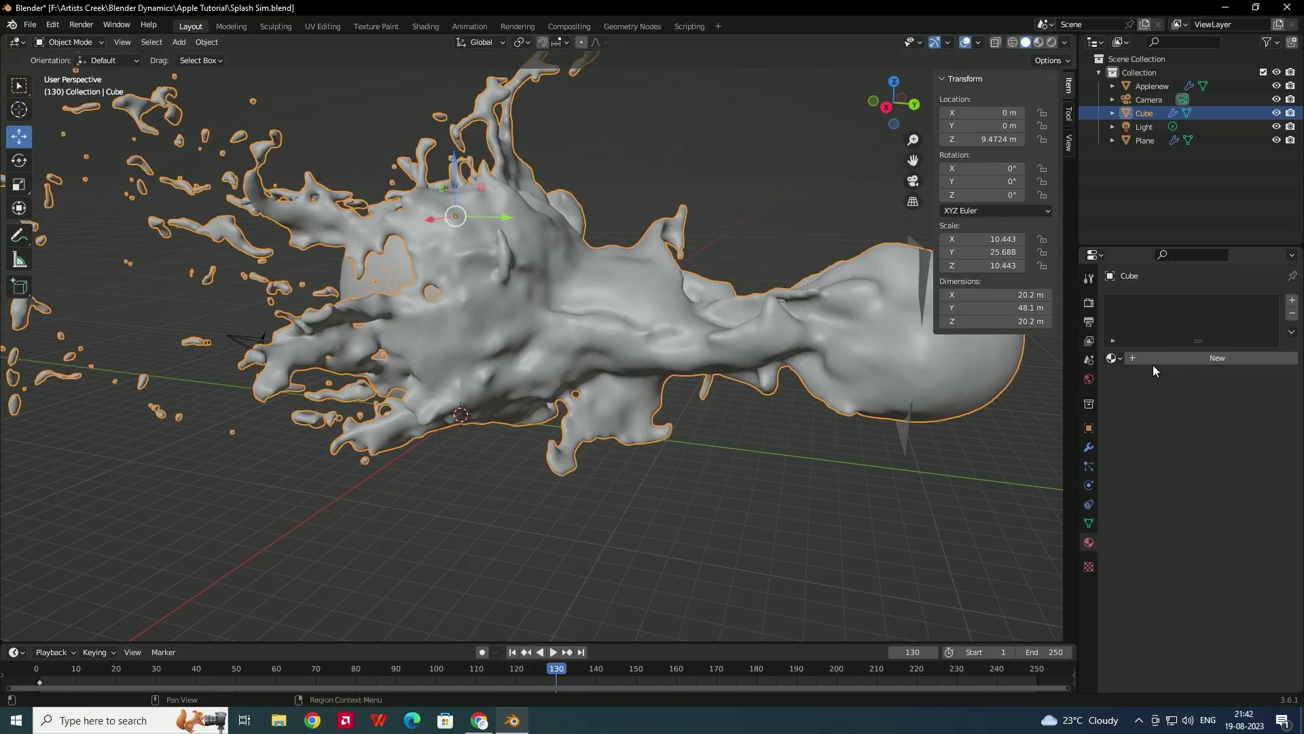
pyautogui.click(1162, 358)
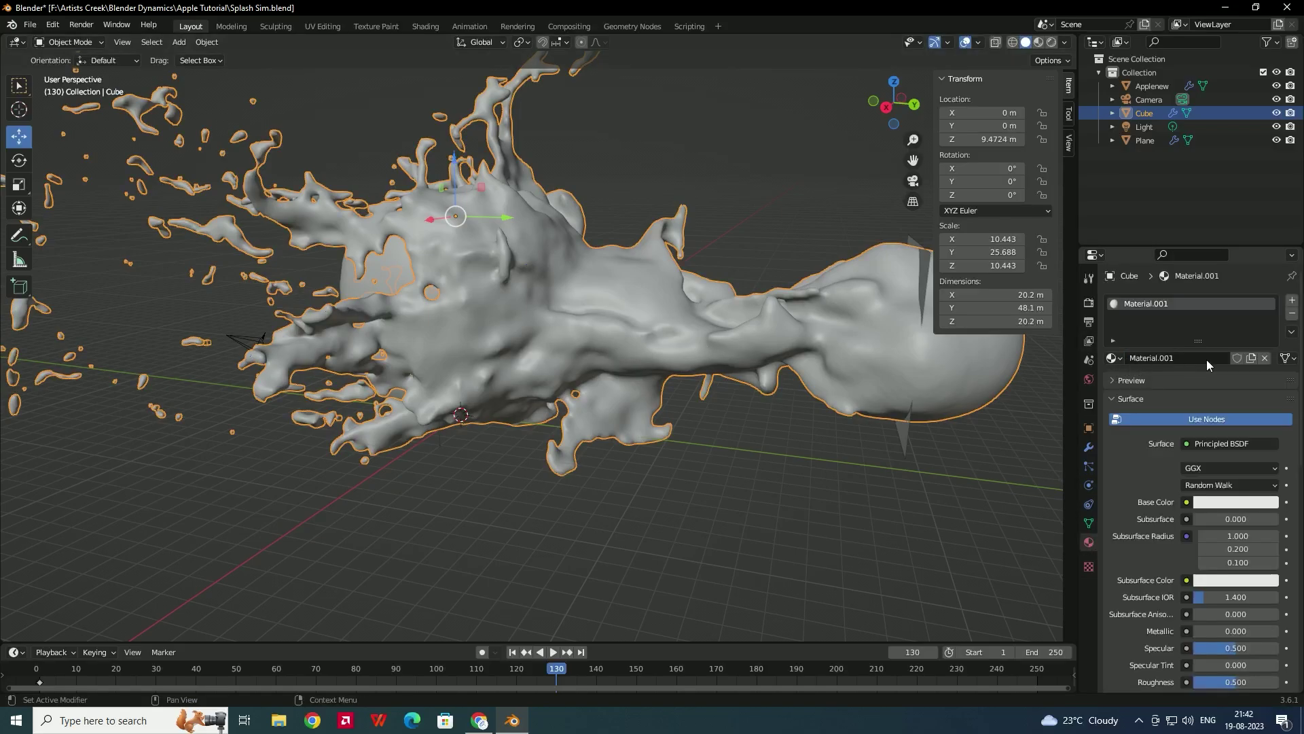
pyautogui.click(1188, 357)
pyautogui.write('Water')
pyautogui.press('Return')
pyautogui.scroll(-1, 1148, 597)
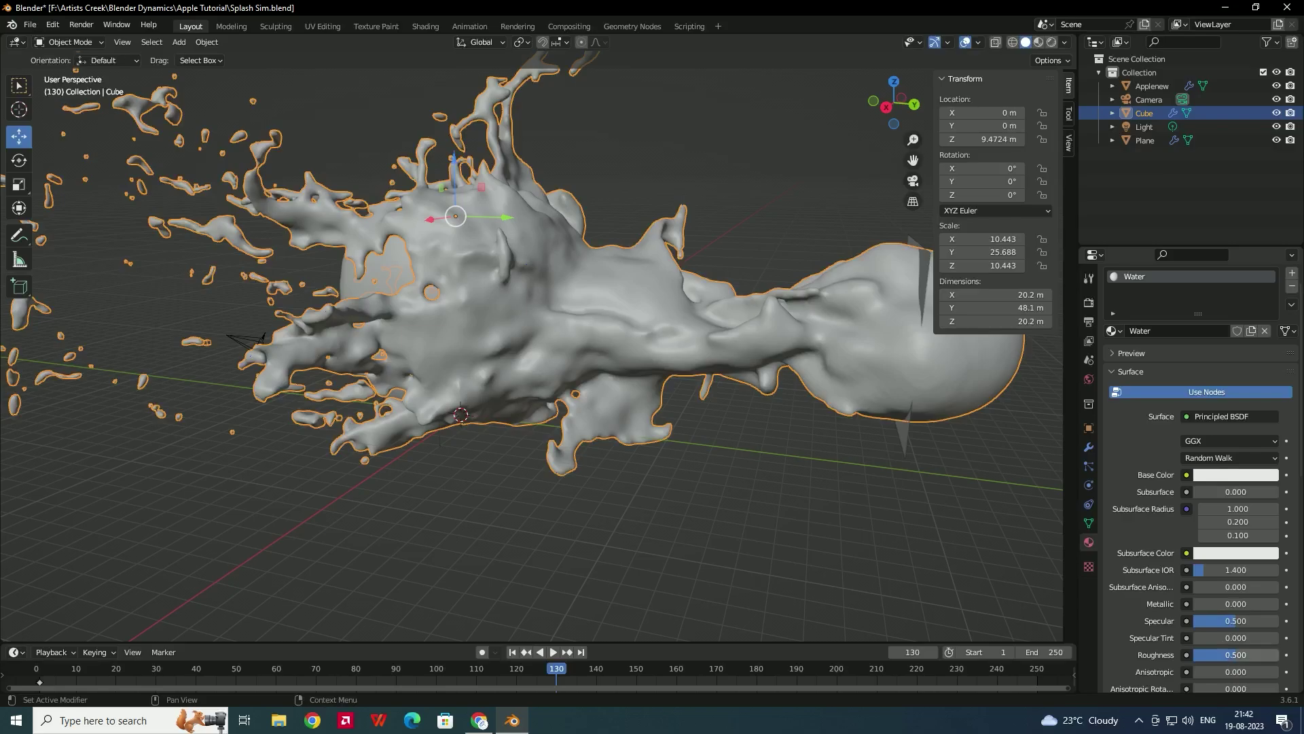
pyautogui.moveTo(1236, 654); pyautogui.dragTo(1216, 655)
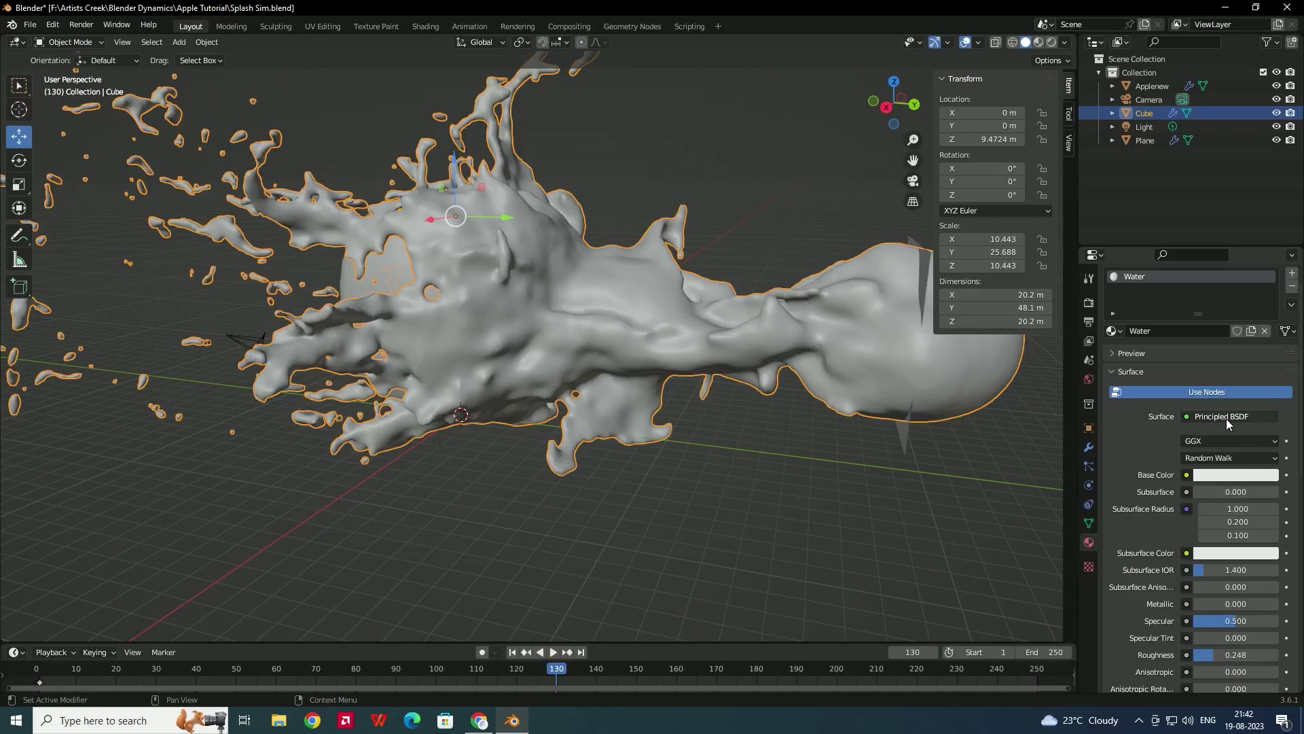
# - Change the Water material's surface to Glass BSDF, with roughness lowered to 0.059 and IOR set to 1.33
pyautogui.click(1217, 419)
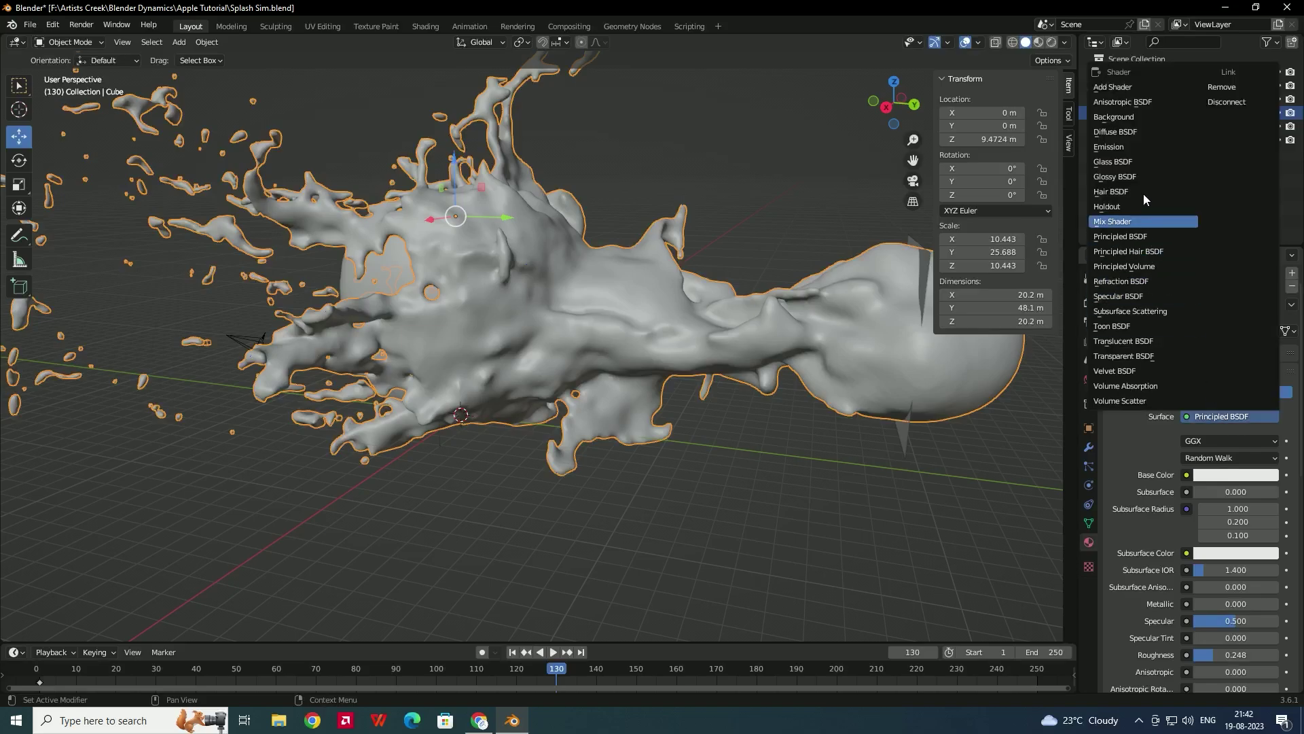
pyautogui.click(1132, 161)
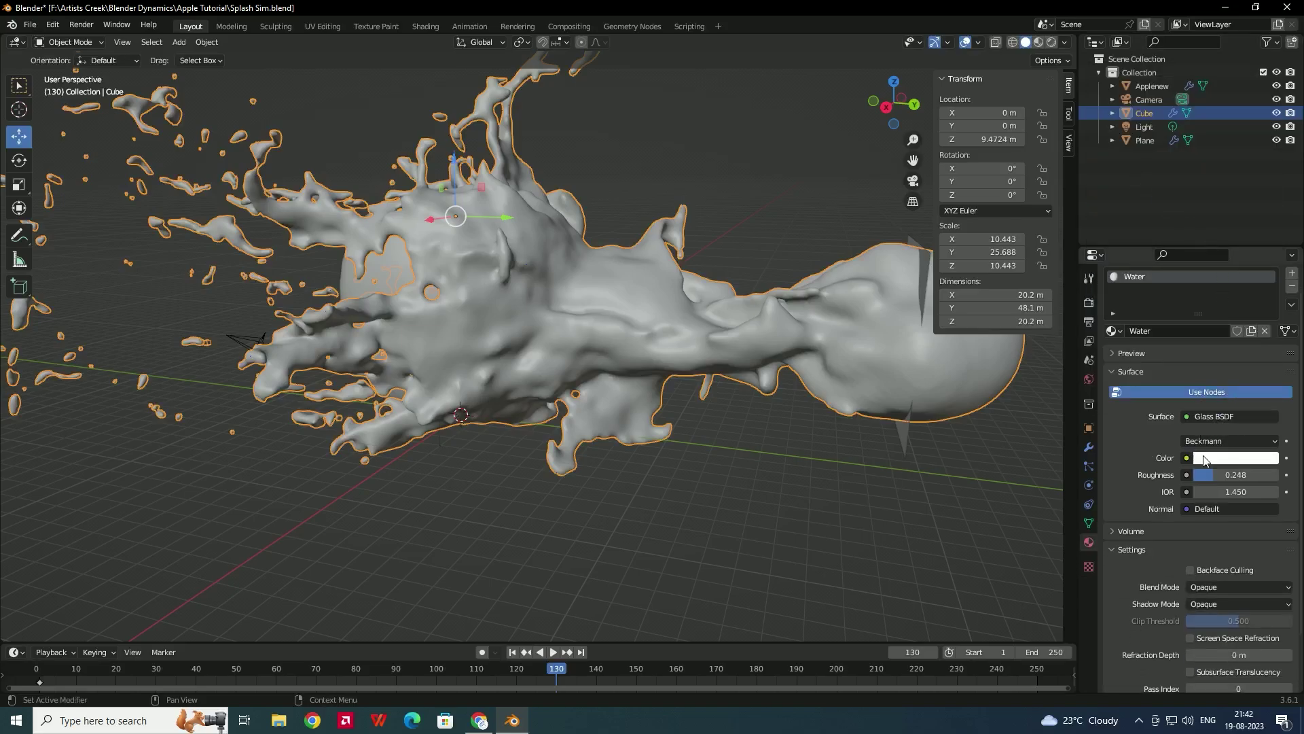
pyautogui.moveTo(1235, 475); pyautogui.dragTo(1203, 475)
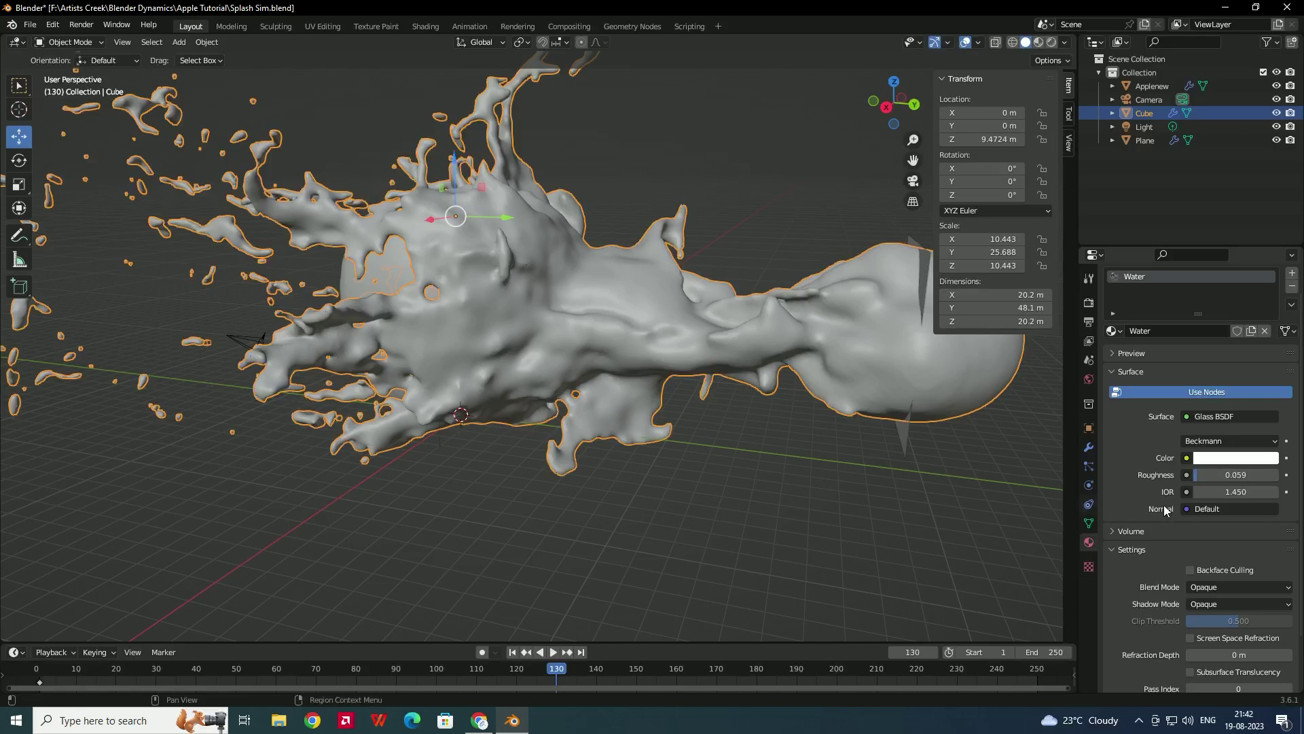
pyautogui.click(1242, 490)
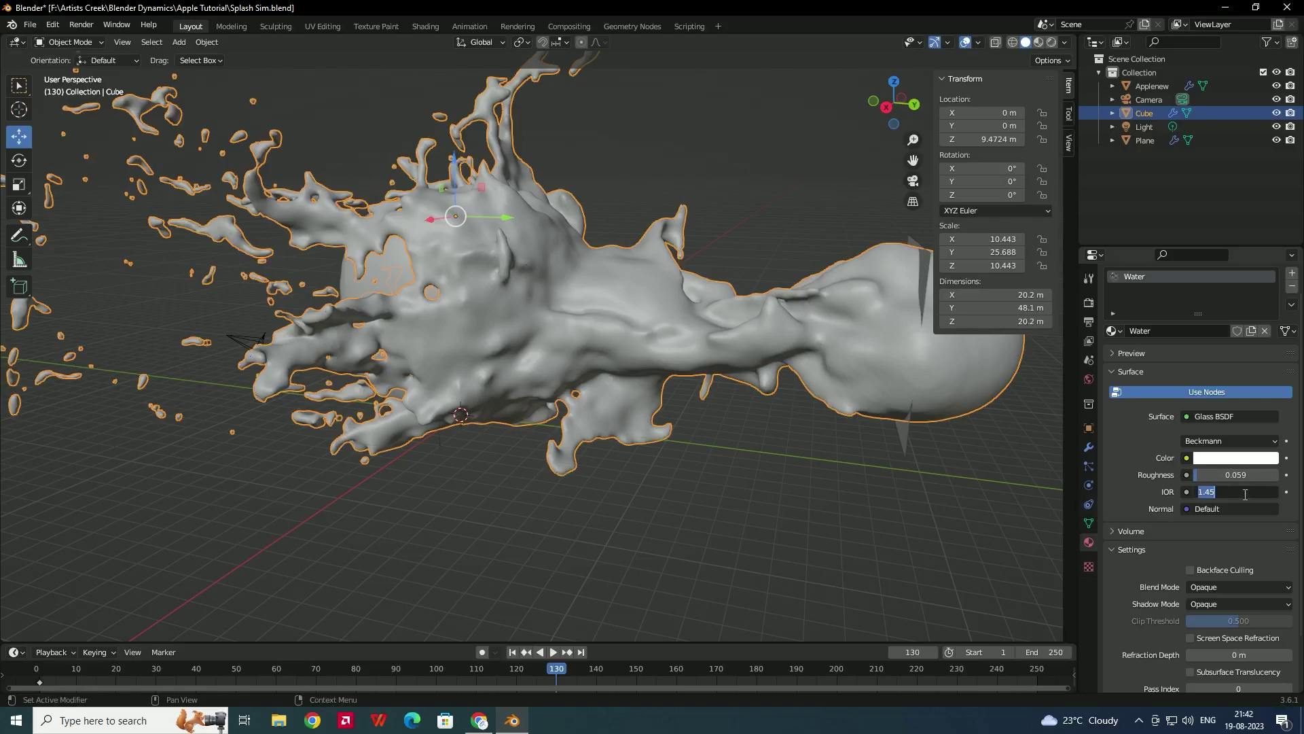
pyautogui.write('1.33')
pyautogui.press('Return')
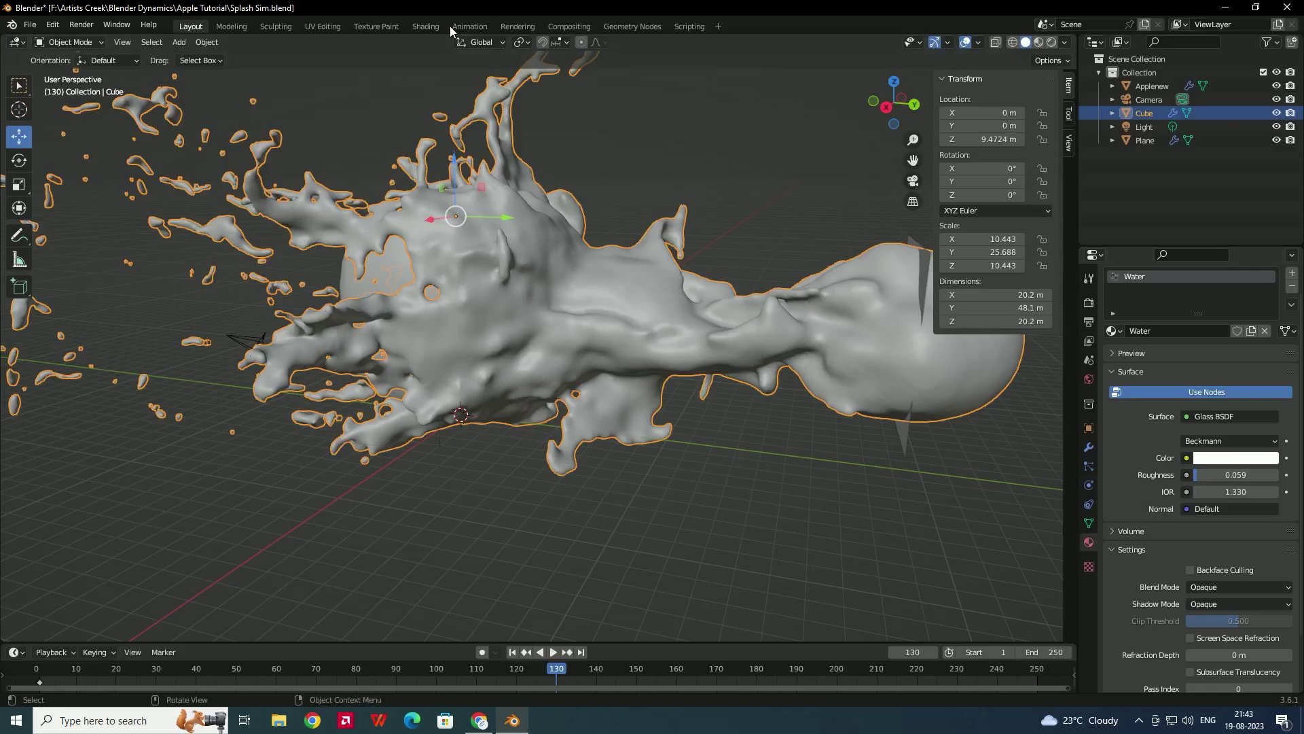
# - In the Water material's node graph, add a Volume Absorption node and connect it to the Material Output's Volume input
pyautogui.click(425, 27)
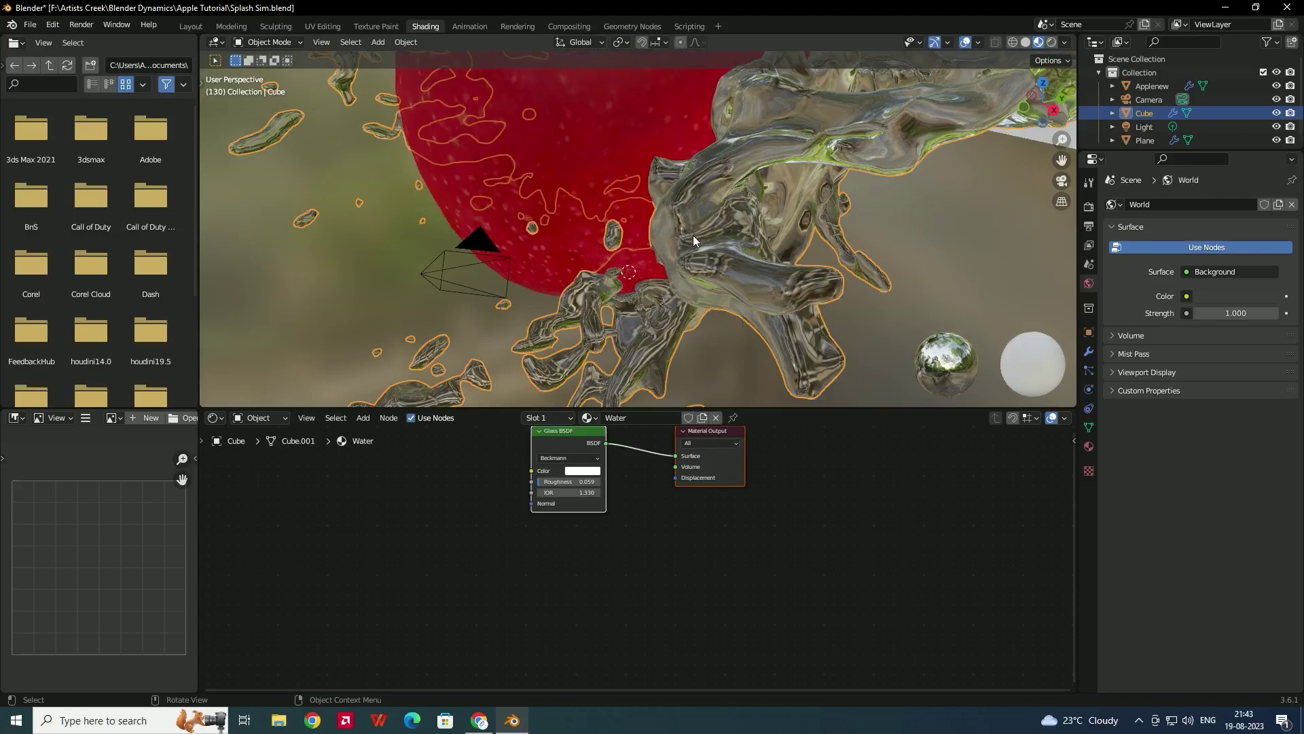
pyautogui.moveTo(758, 225); pyautogui.dragTo(818, 291, button='middle')
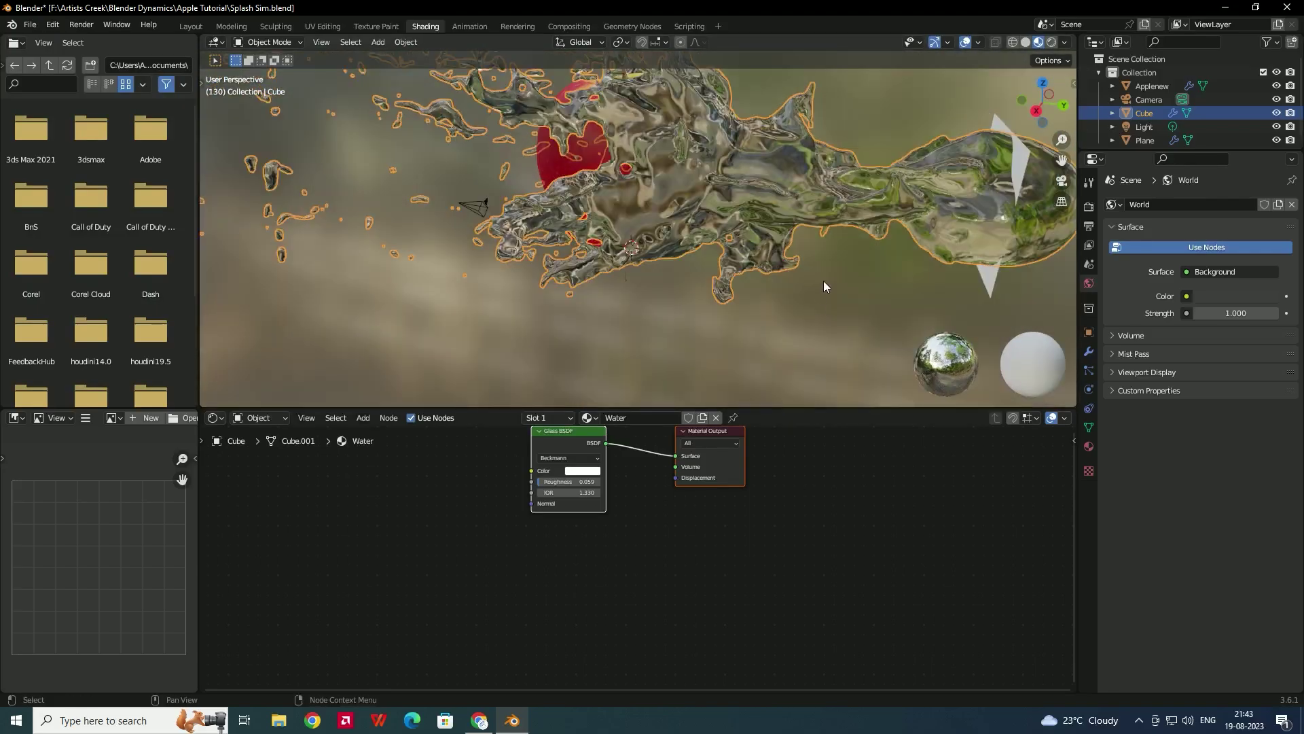
pyautogui.hotkey('shift', 'a')
pyautogui.click(675, 548)
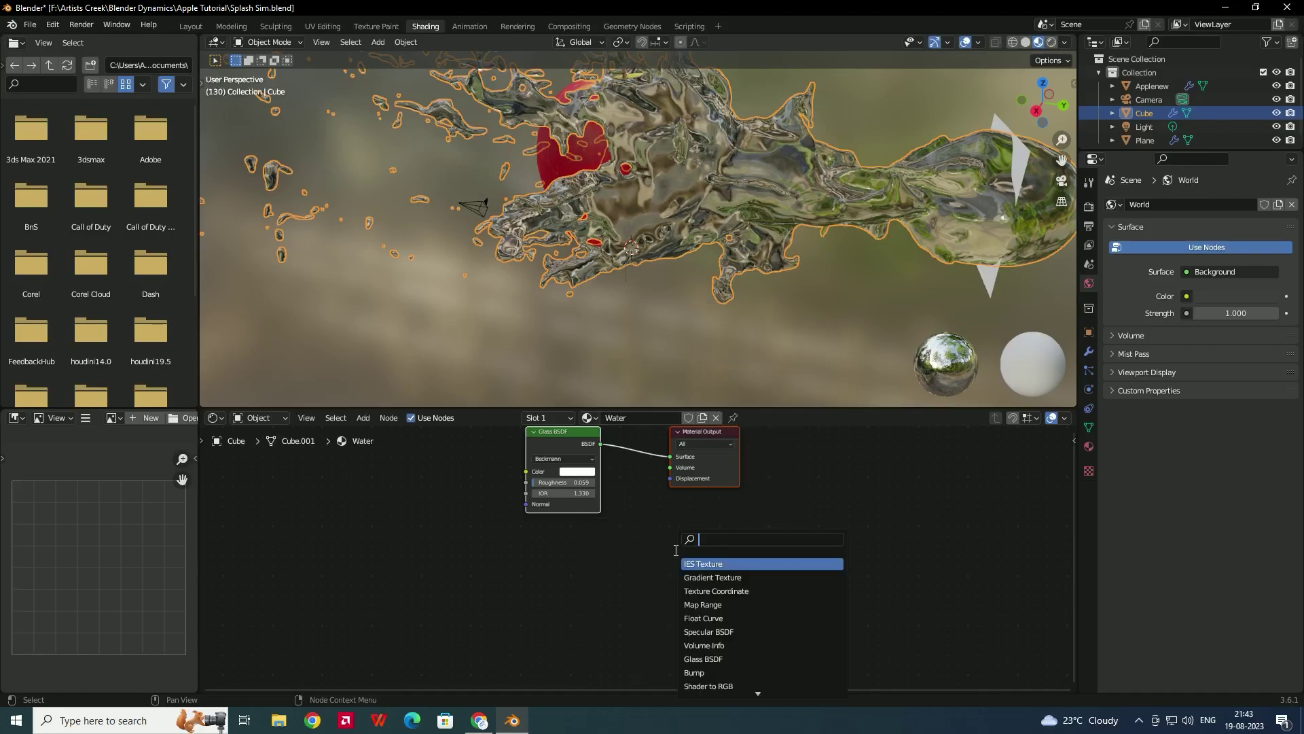
pyautogui.write('vo')
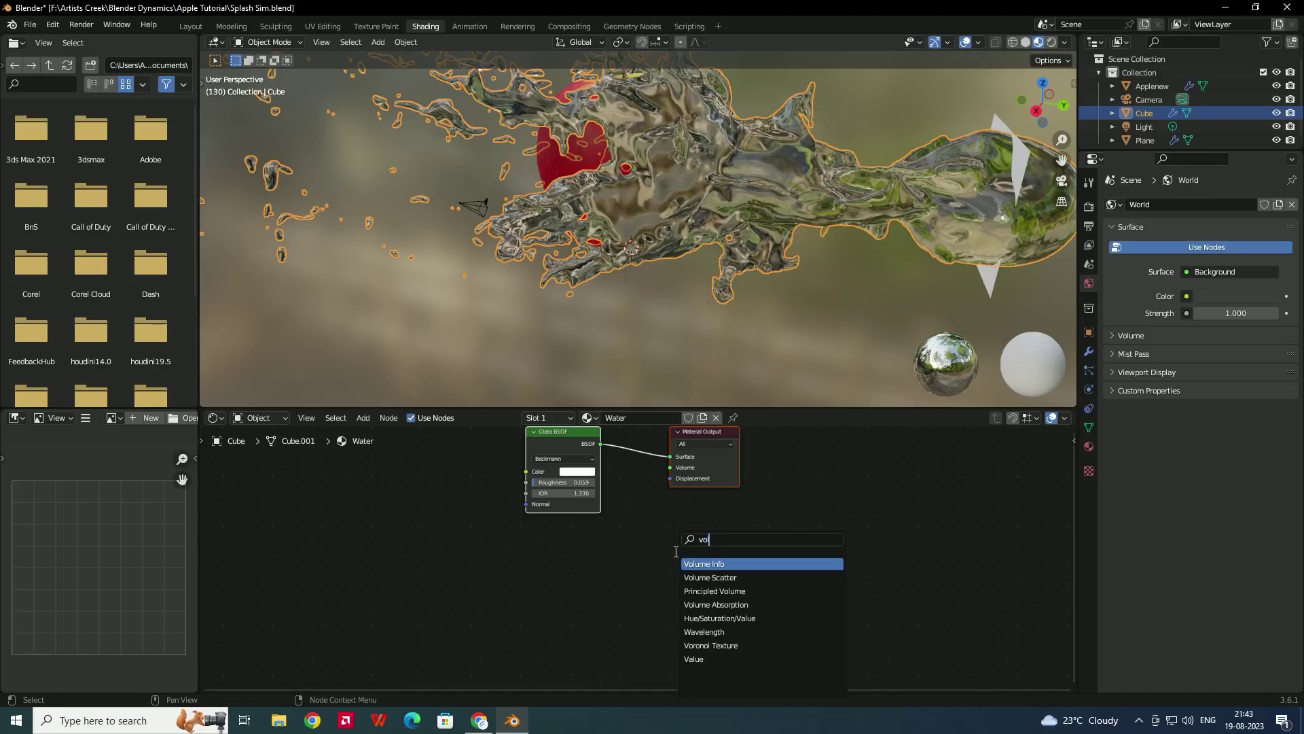
pyautogui.write('lume o')
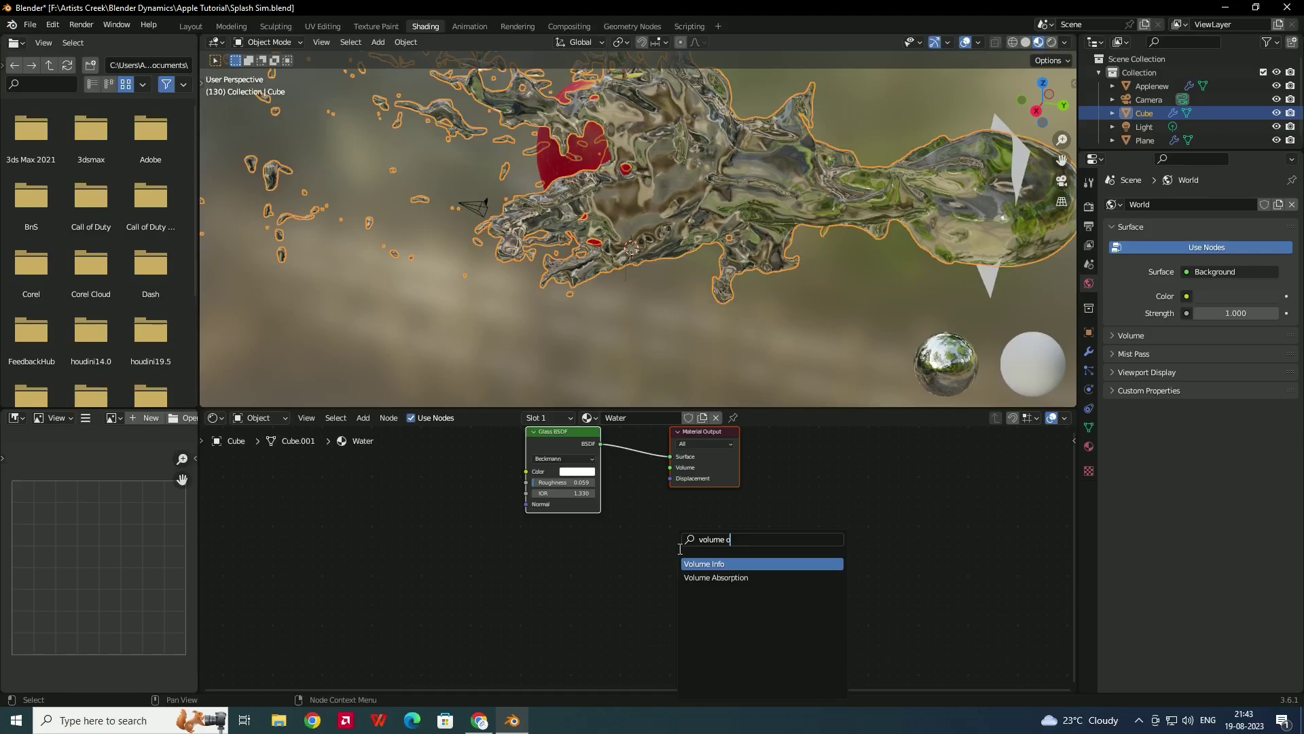
pyautogui.click(720, 577)
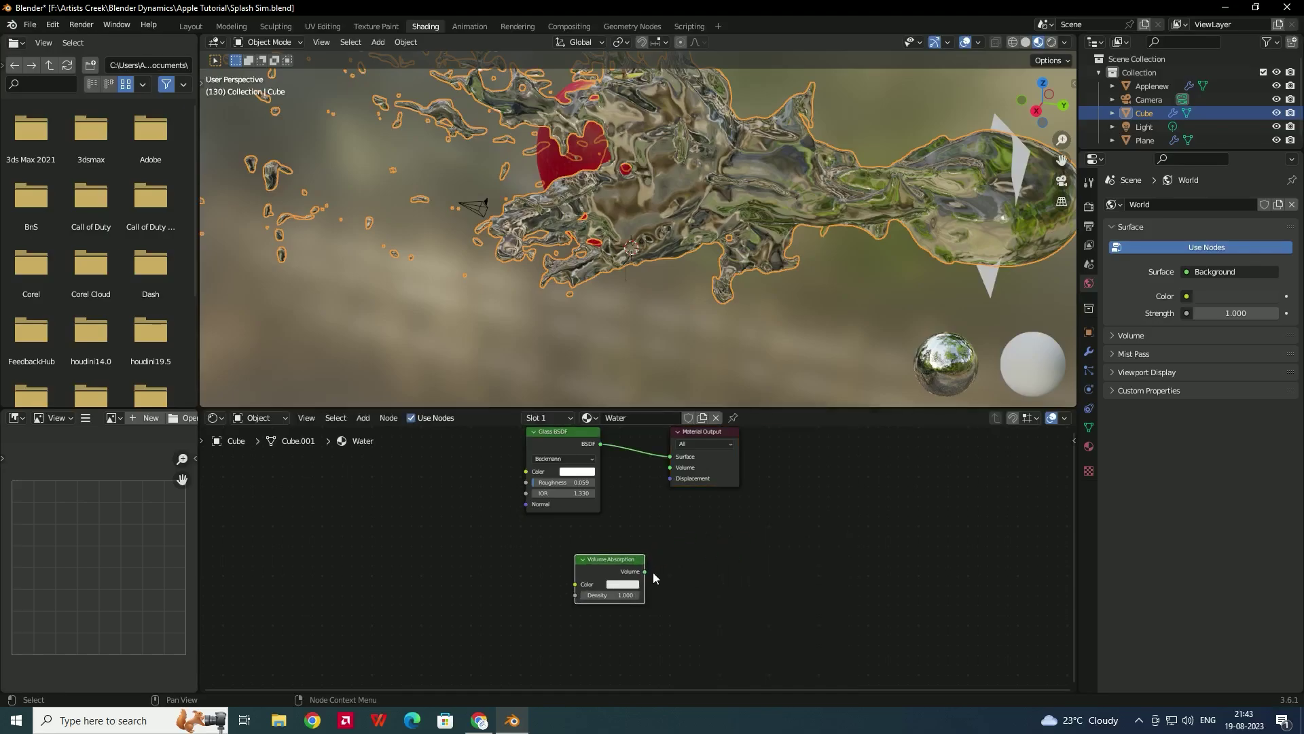
pyautogui.moveTo(652, 565); pyautogui.dragTo(670, 470)
pyautogui.moveTo(783, 329); pyautogui.dragTo(842, 271, button='middle')
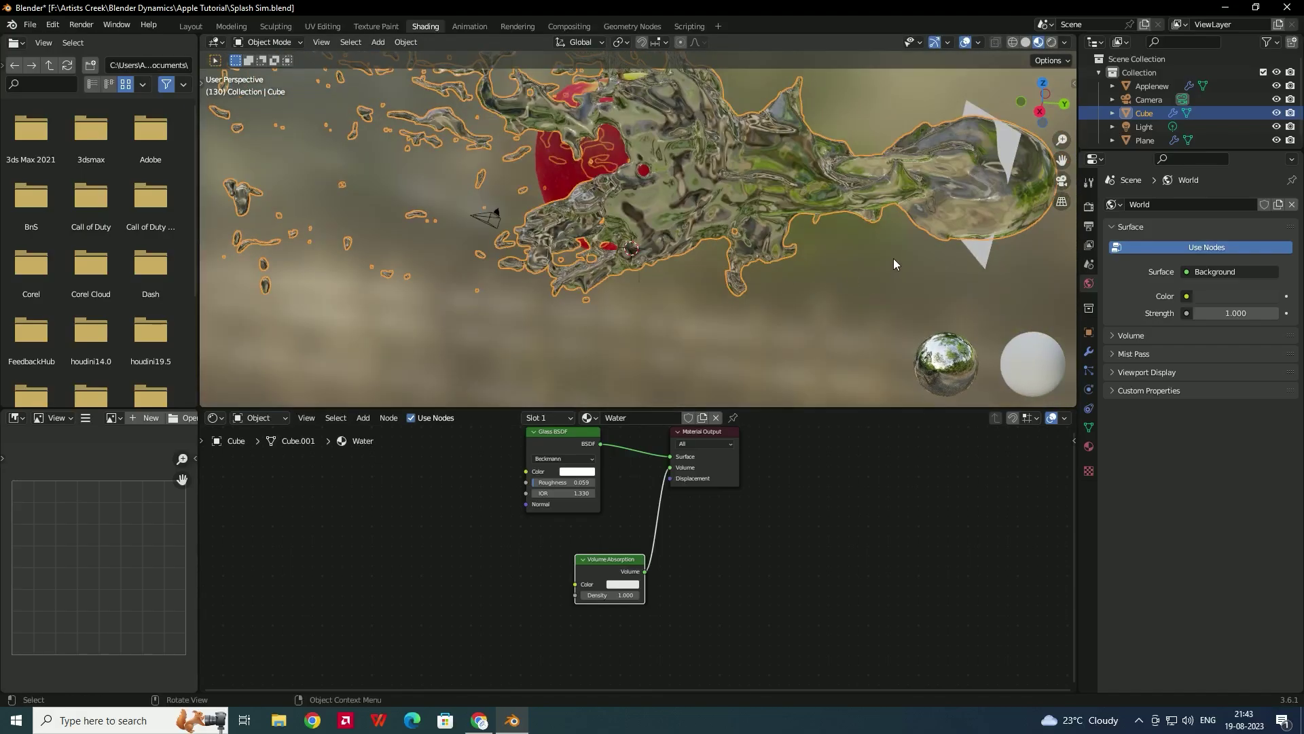
# - Switch the render engine to Cycles and set its device to GPU Compute
pyautogui.click(1089, 226)
pyautogui.click(1089, 207)
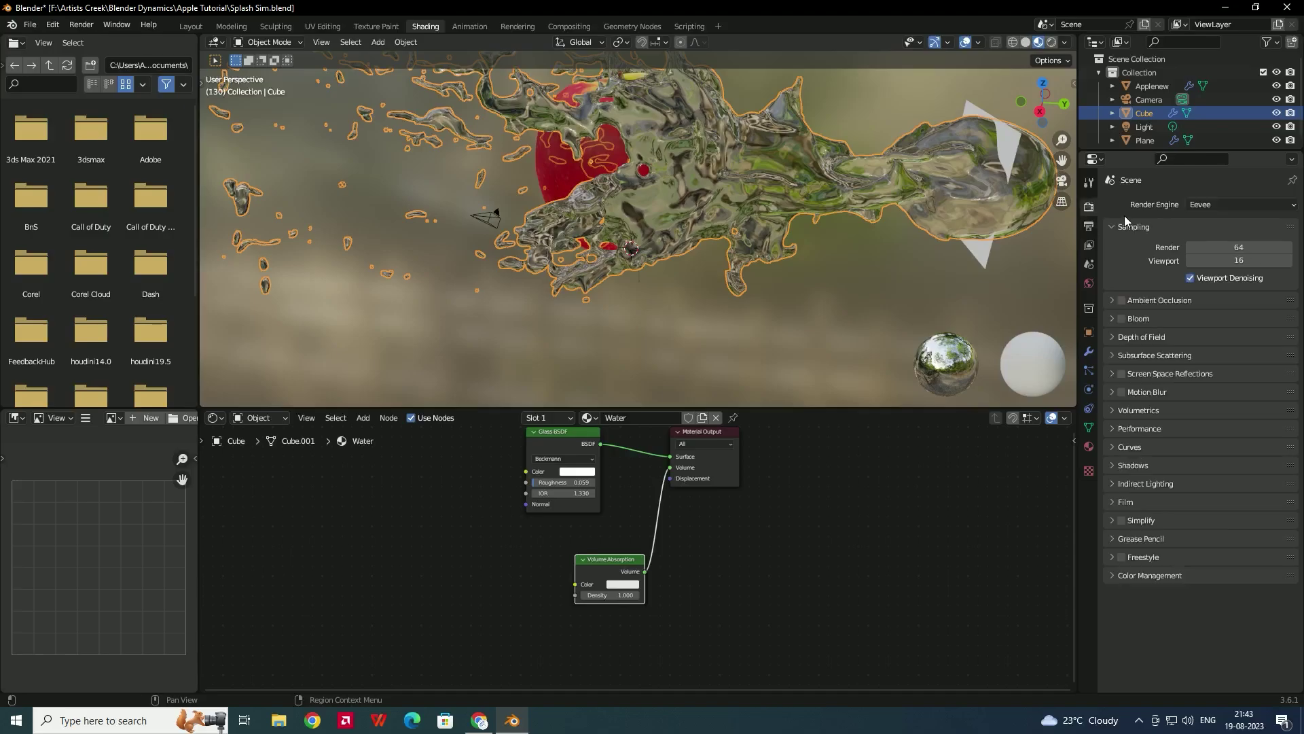
pyautogui.click(1210, 204)
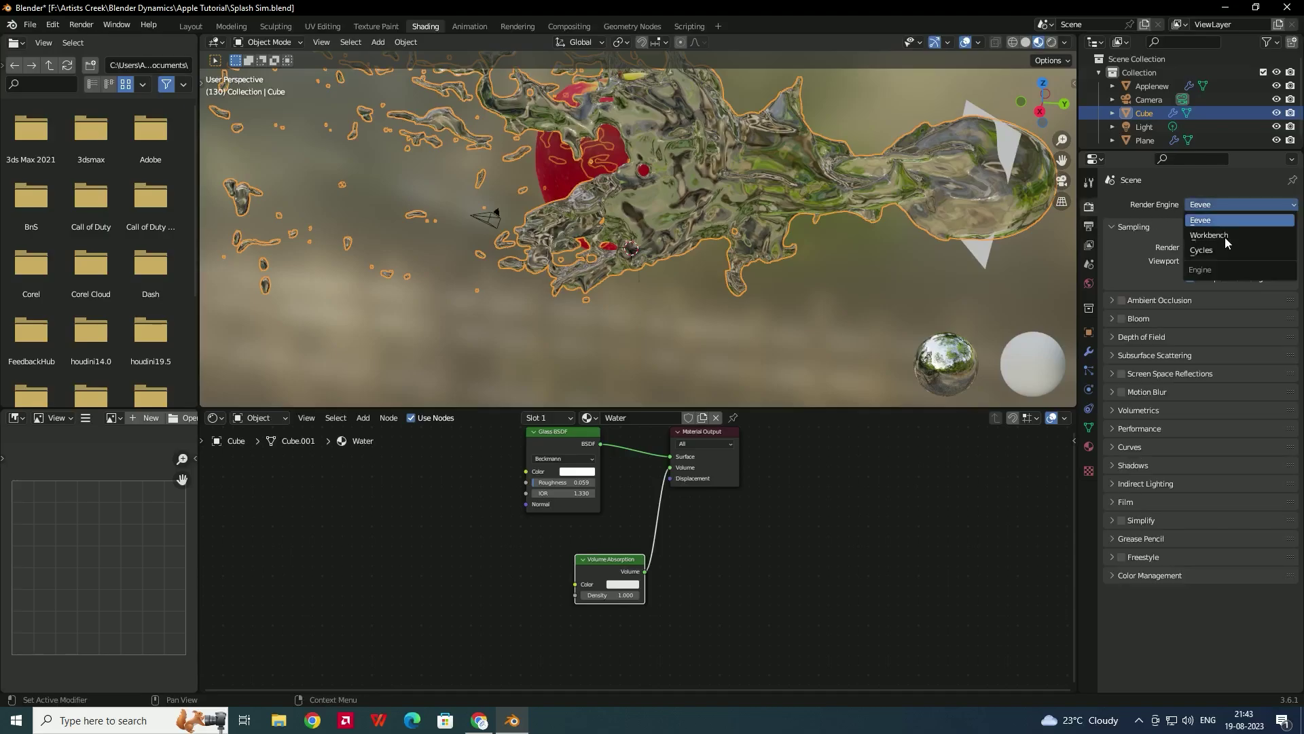
pyautogui.click(1216, 249)
pyautogui.click(1234, 244)
pyautogui.click(1212, 270)
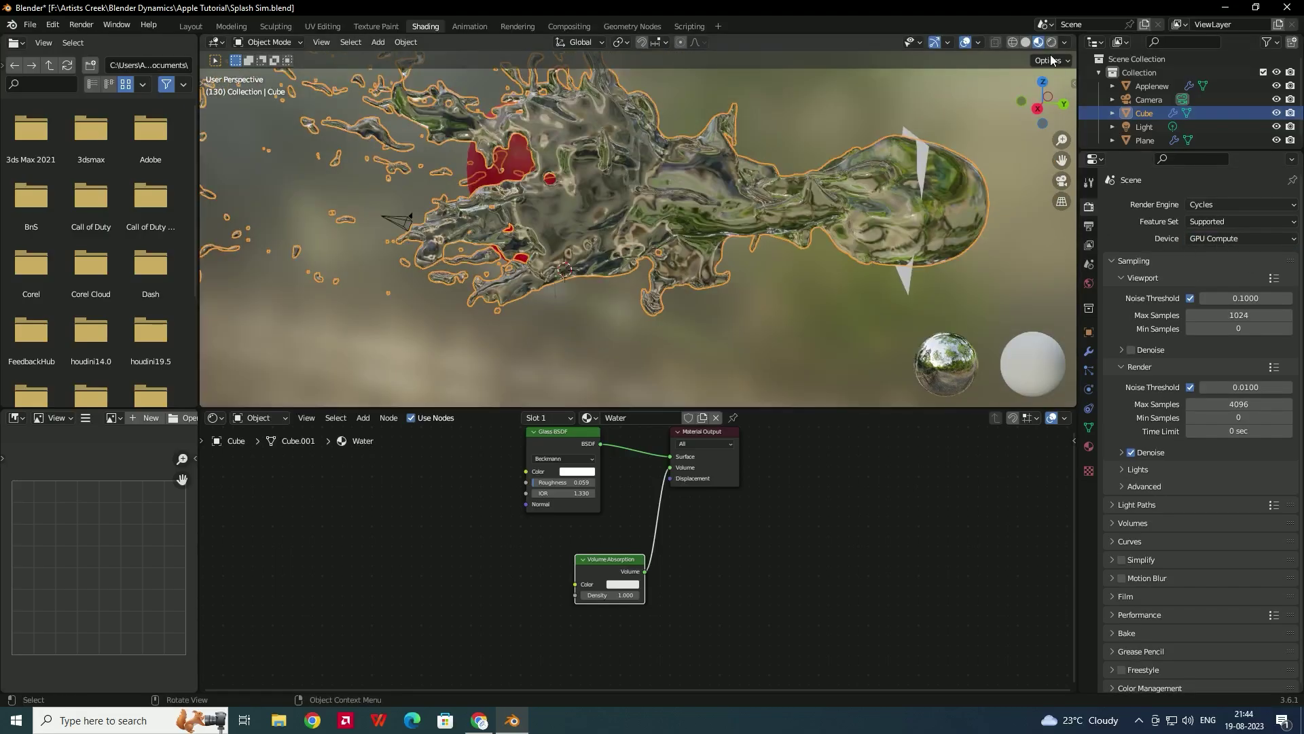
# - Show the viewport in rendered shading and light it with the preview HDRI by disabling Scene World
pyautogui.press('z')
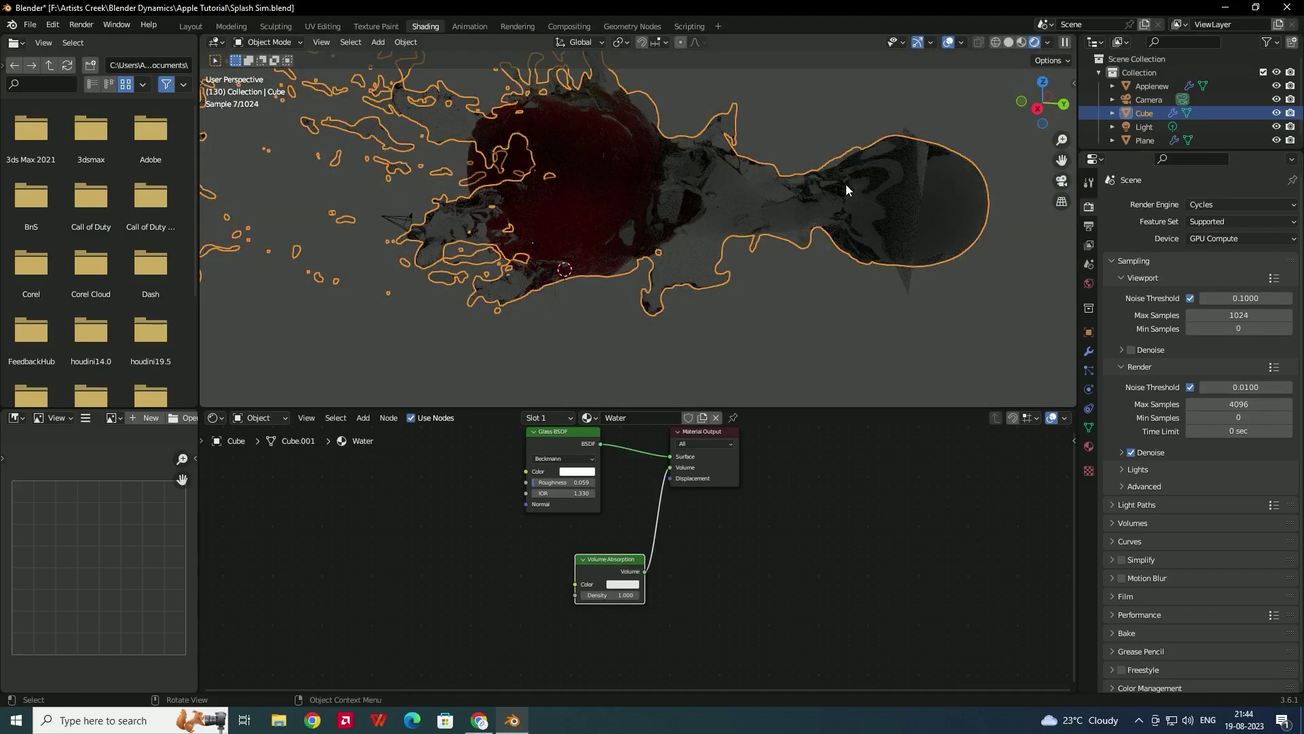
pyautogui.moveTo(785, 215)
pyautogui.mouseDown(button='middle')
pyautogui.moveTo(744, 227)
pyautogui.moveTo(781, 218)
pyautogui.moveTo(780, 231)
pyautogui.mouseUp(button='middle')
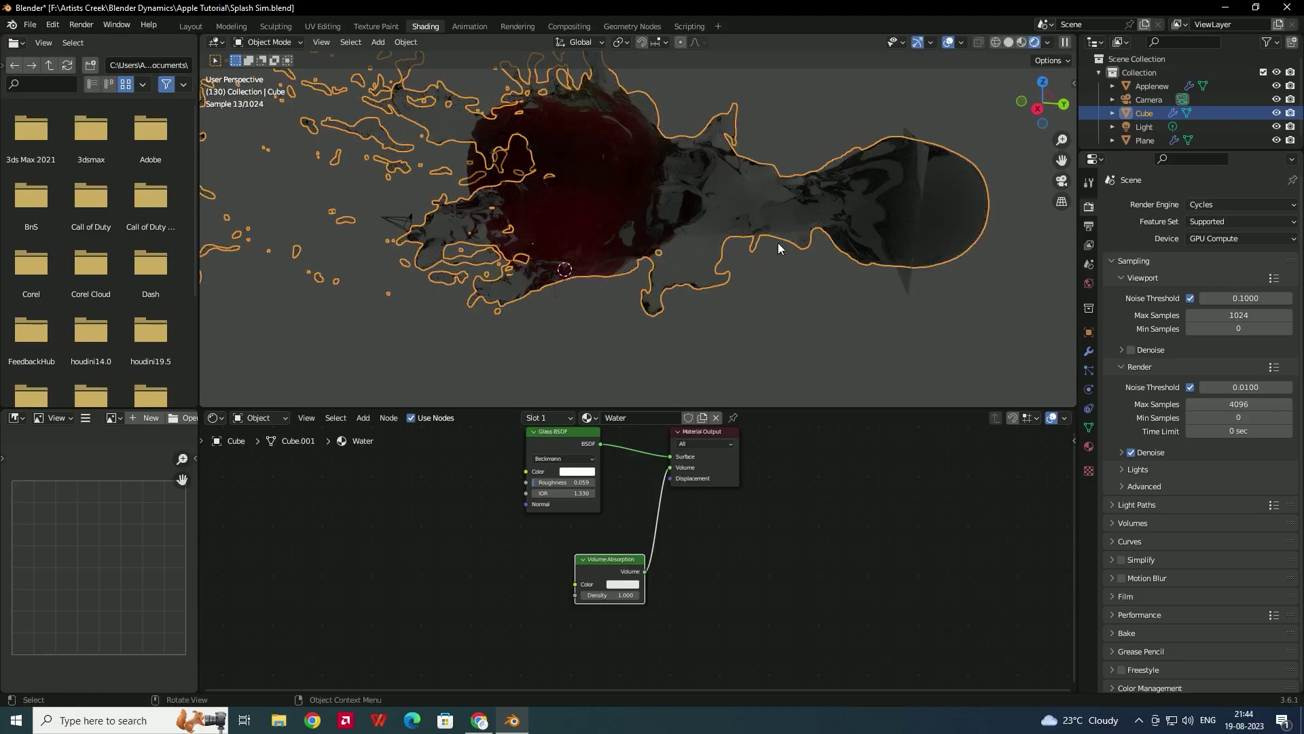
pyautogui.click(1049, 43)
pyautogui.click(972, 123)
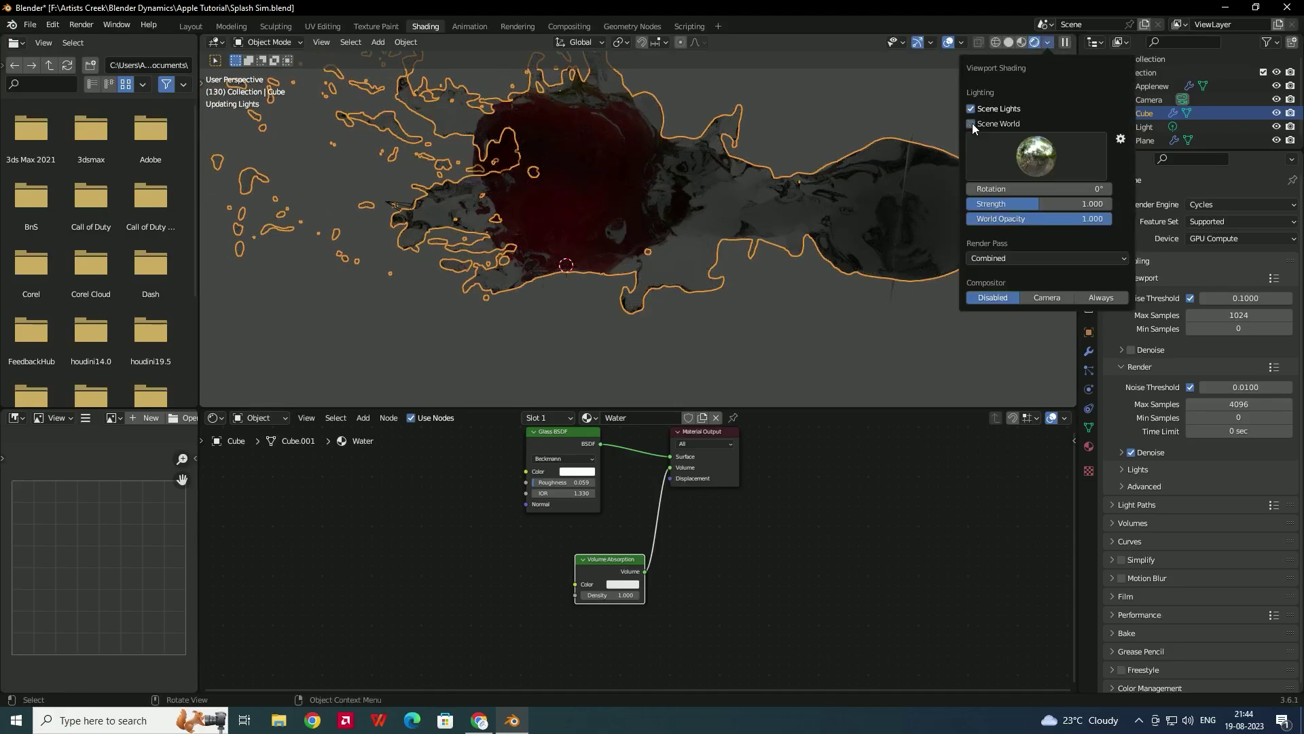
pyautogui.moveTo(815, 202)
pyautogui.mouseDown(button='middle')
pyautogui.moveTo(747, 184)
pyautogui.moveTo(805, 190)
pyautogui.mouseUp(button='middle')
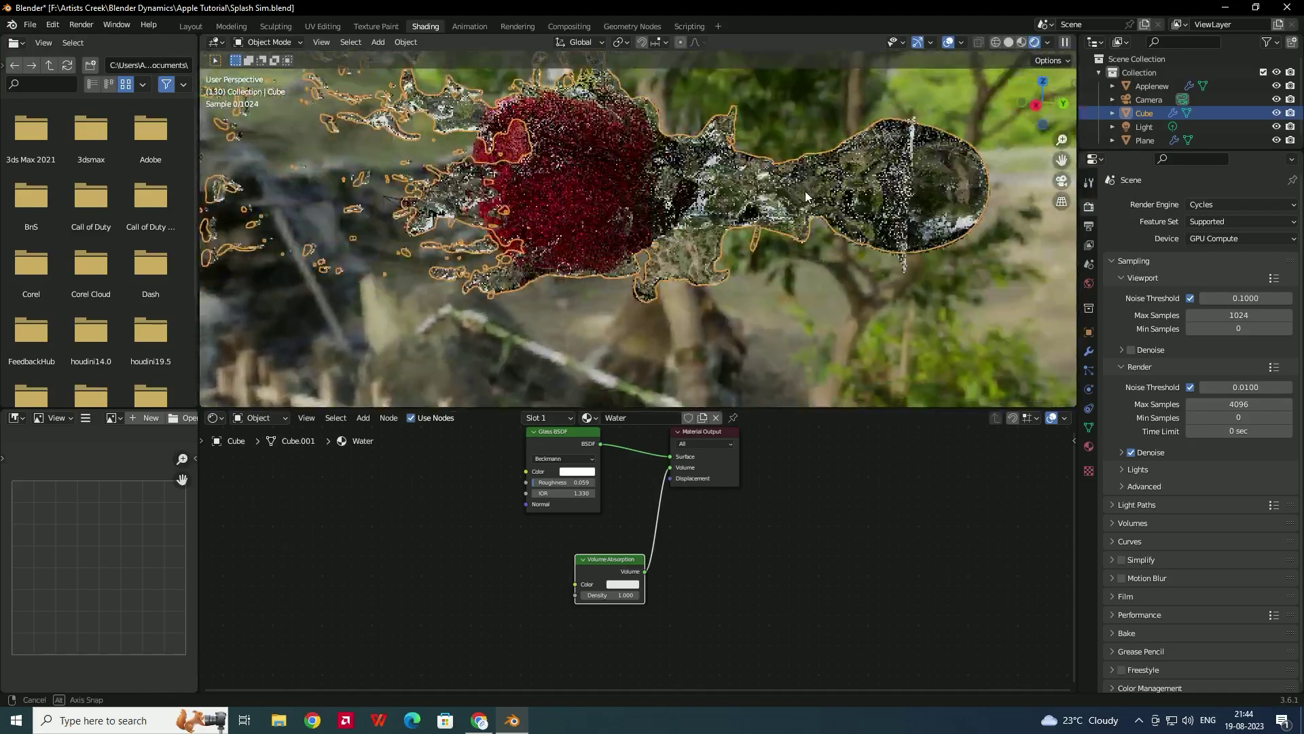
pyautogui.moveTo(839, 248); pyautogui.dragTo(865, 272, button='middle')
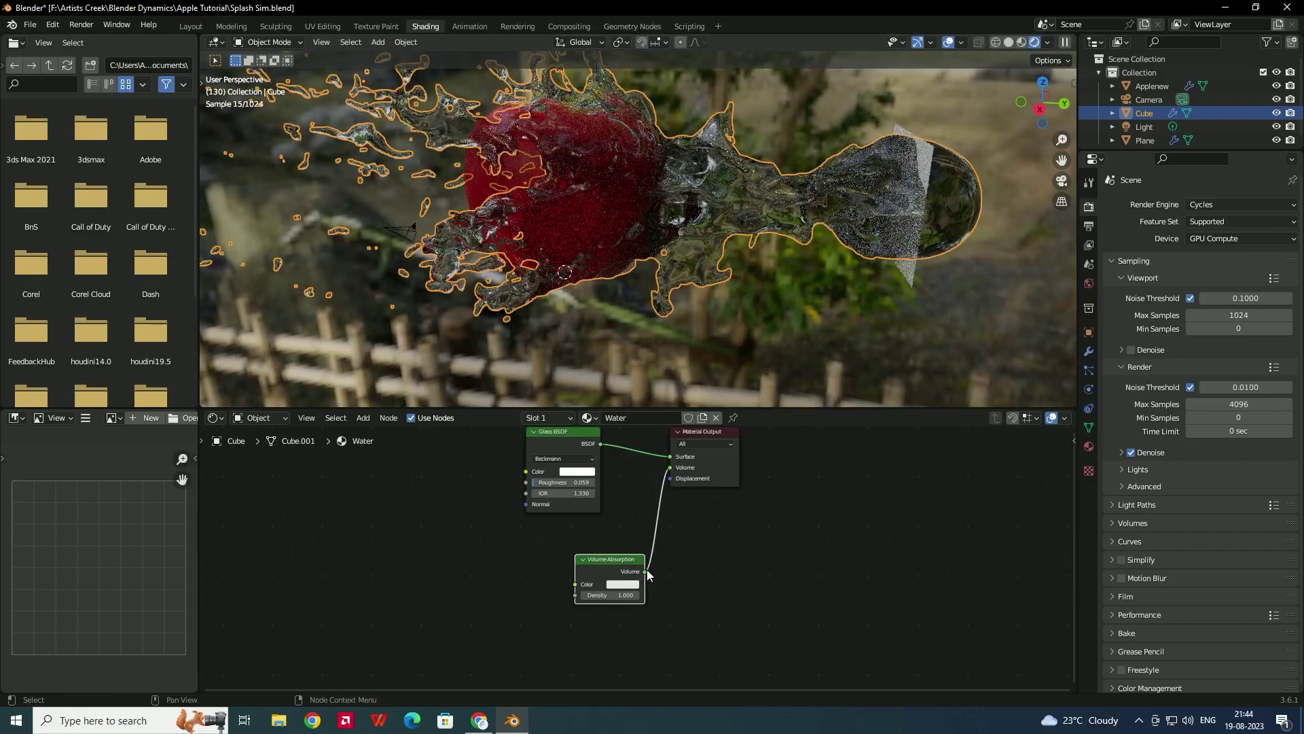
# - Tint the Volume Absorption node's color light pink-red, after trying a pale yellow-green
pyautogui.click(624, 584)
pyautogui.moveTo(649, 481); pyautogui.dragTo(643, 479)
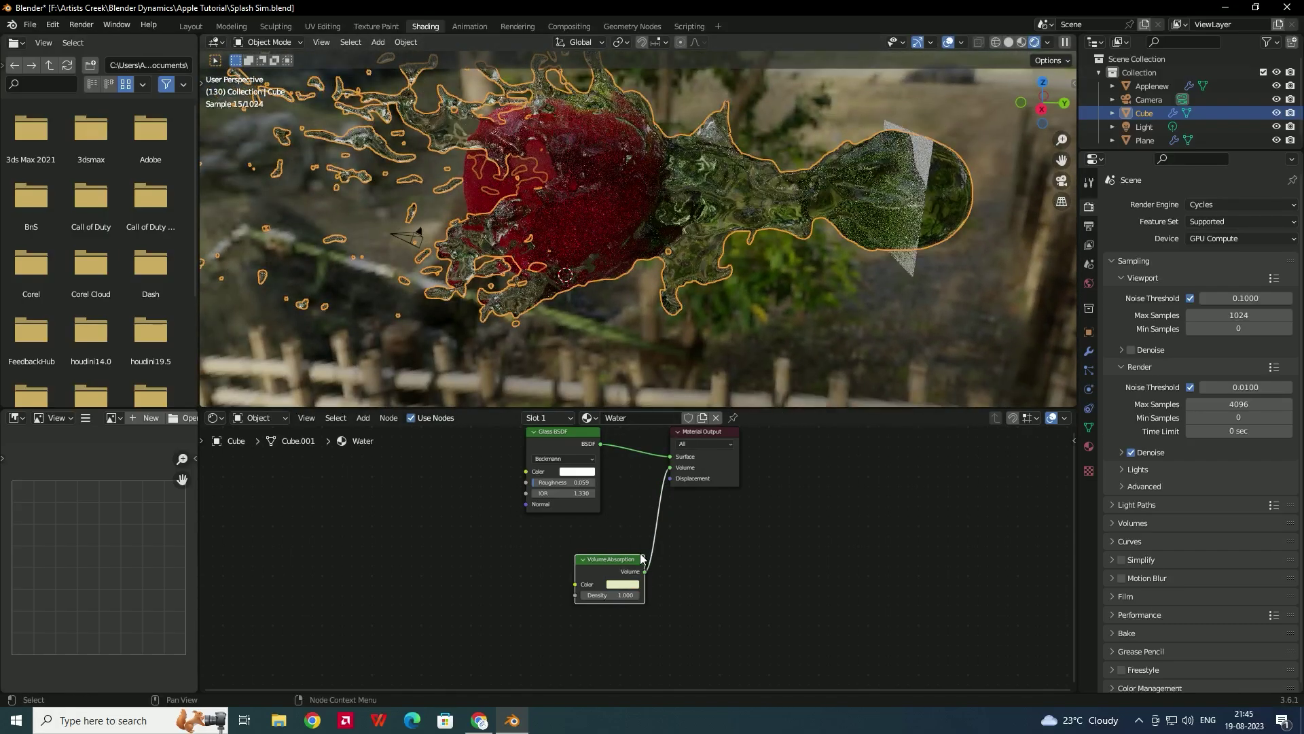
pyautogui.click(632, 584)
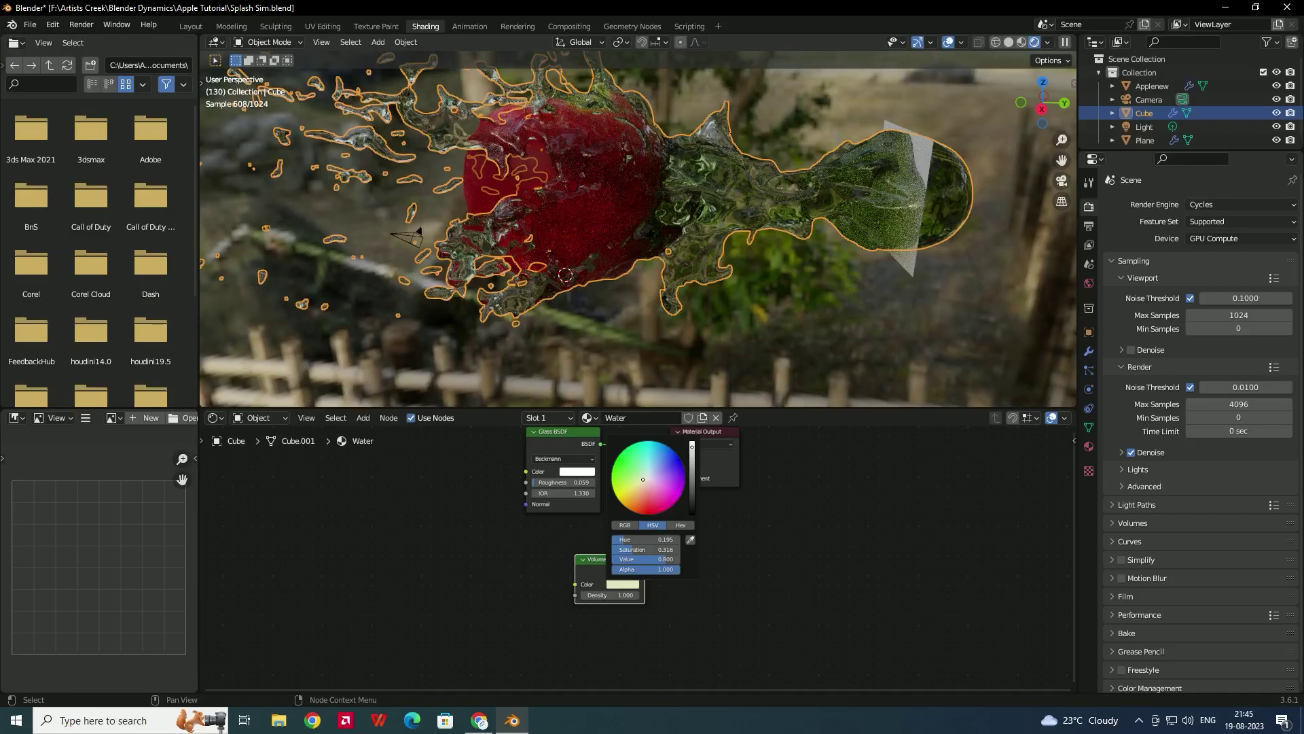
pyautogui.moveTo(643, 479); pyautogui.dragTo(653, 485)
pyautogui.moveTo(730, 340); pyautogui.dragTo(751, 259, button='middle')
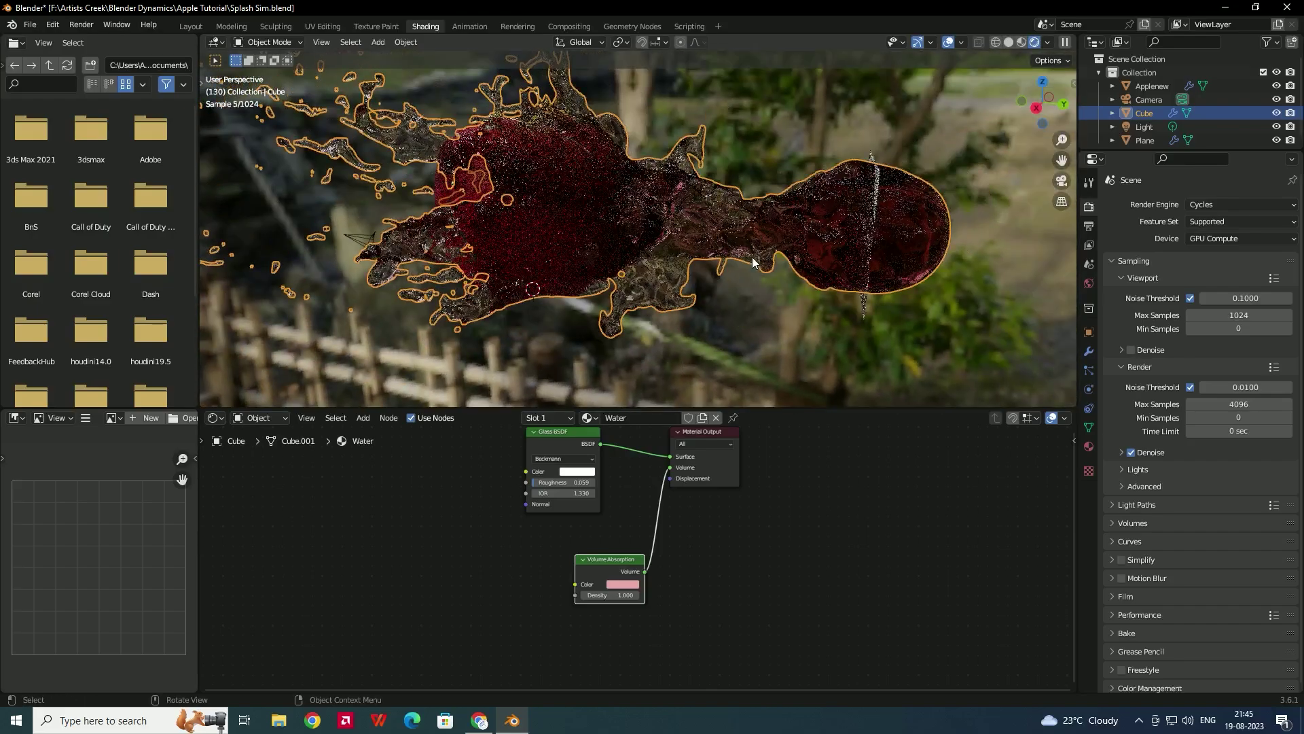
# - Render the current frame to check the camera's framing of the apple and splash, and close the render window
pyautogui.click(82, 25)
pyautogui.click(109, 39)
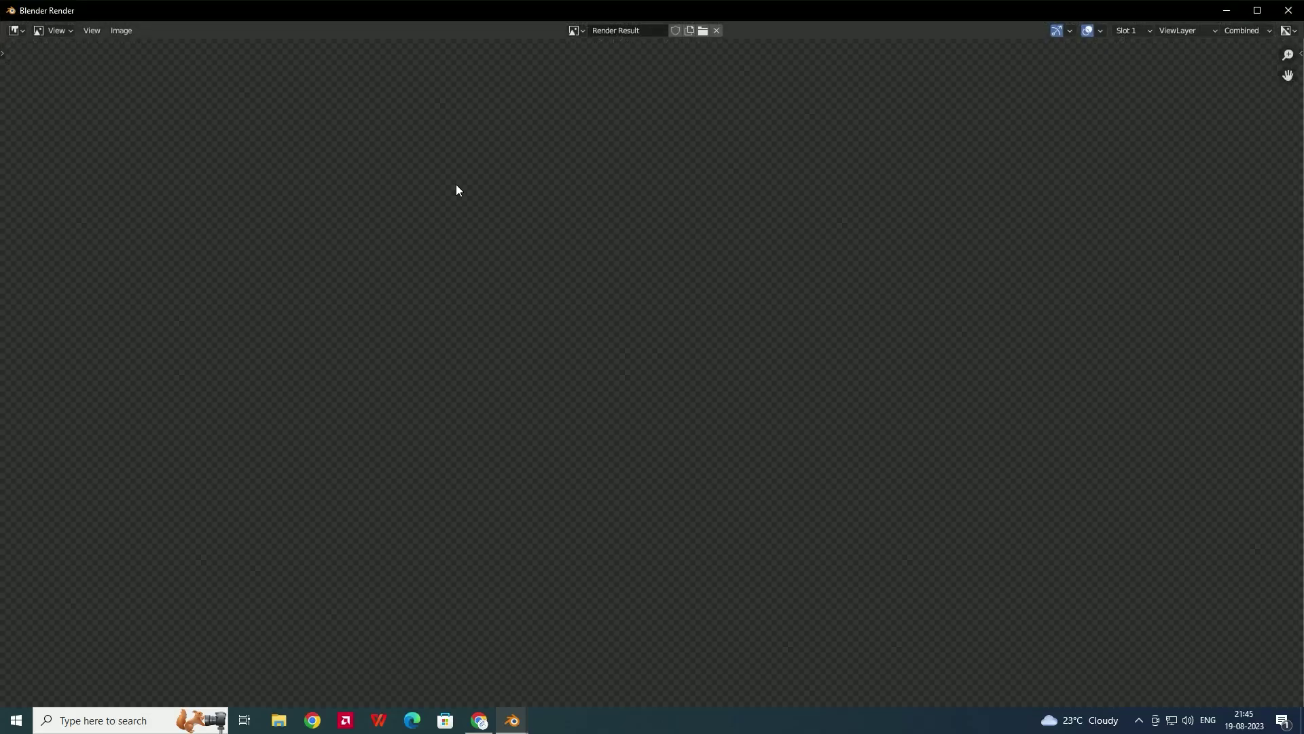
pyautogui.scroll(-3, 621, 309)
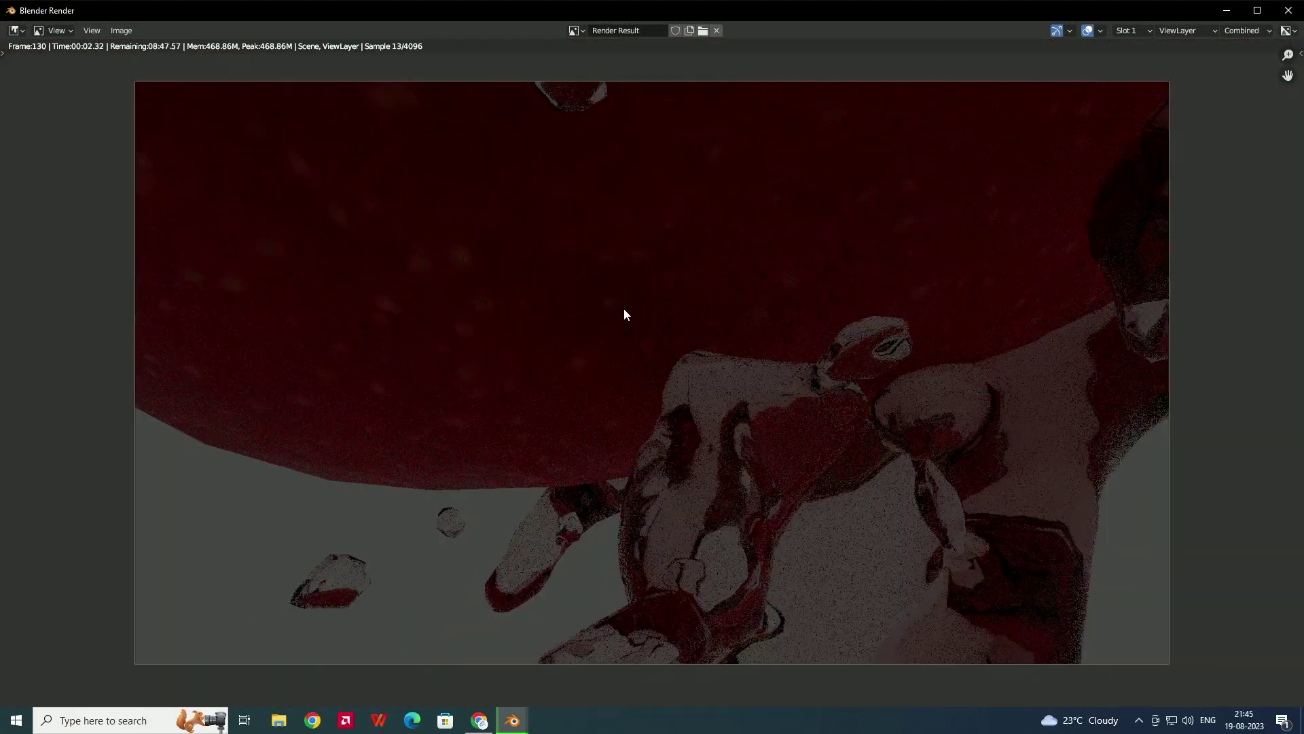
pyautogui.scroll(1, 622, 309)
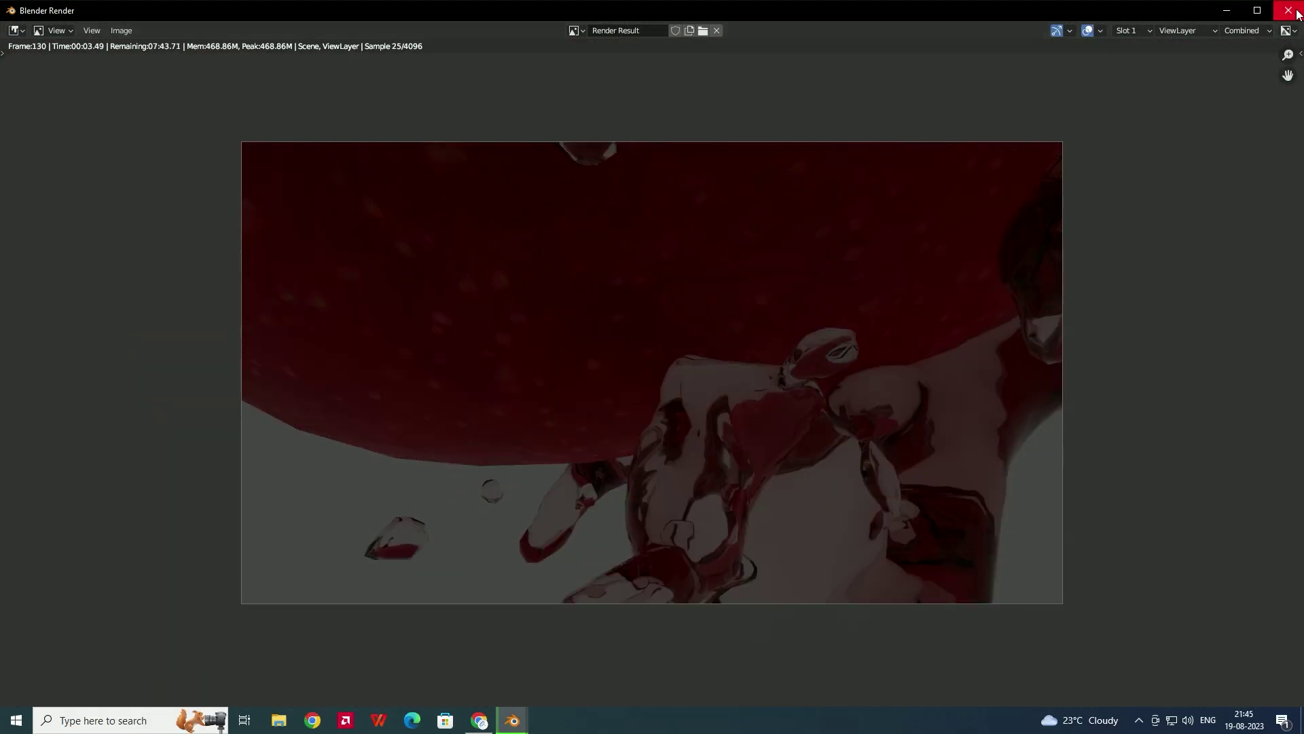
pyautogui.click(1295, 7)
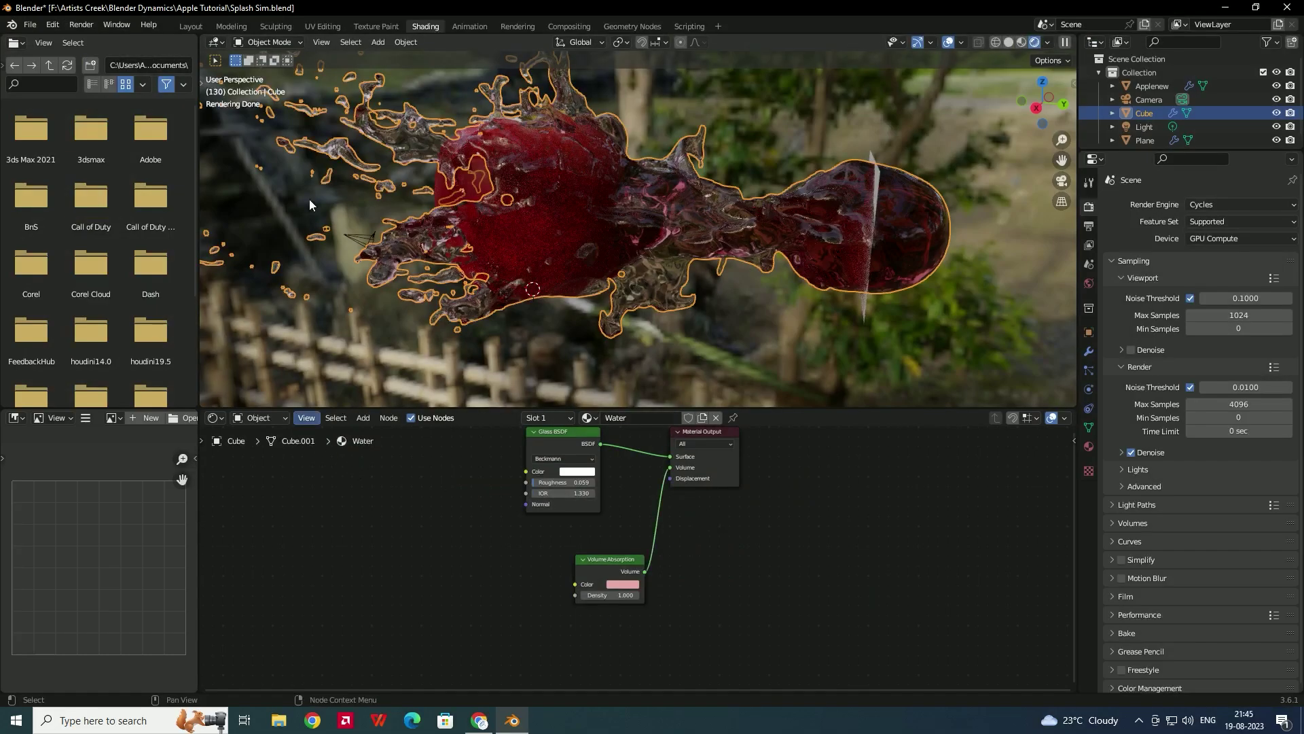
# - Reframe the camera so the whole apple and splash fit, locking the camera to the view while navigating and unlocking it again
pyautogui.click(191, 26)
pyautogui.scroll(-4, 552, 373)
pyautogui.moveTo(565, 356)
pyautogui.mouseDown(button='middle')
pyautogui.moveTo(550, 382)
pyautogui.moveTo(584, 352)
pyautogui.mouseUp(button='middle')
pyautogui.click(914, 182)
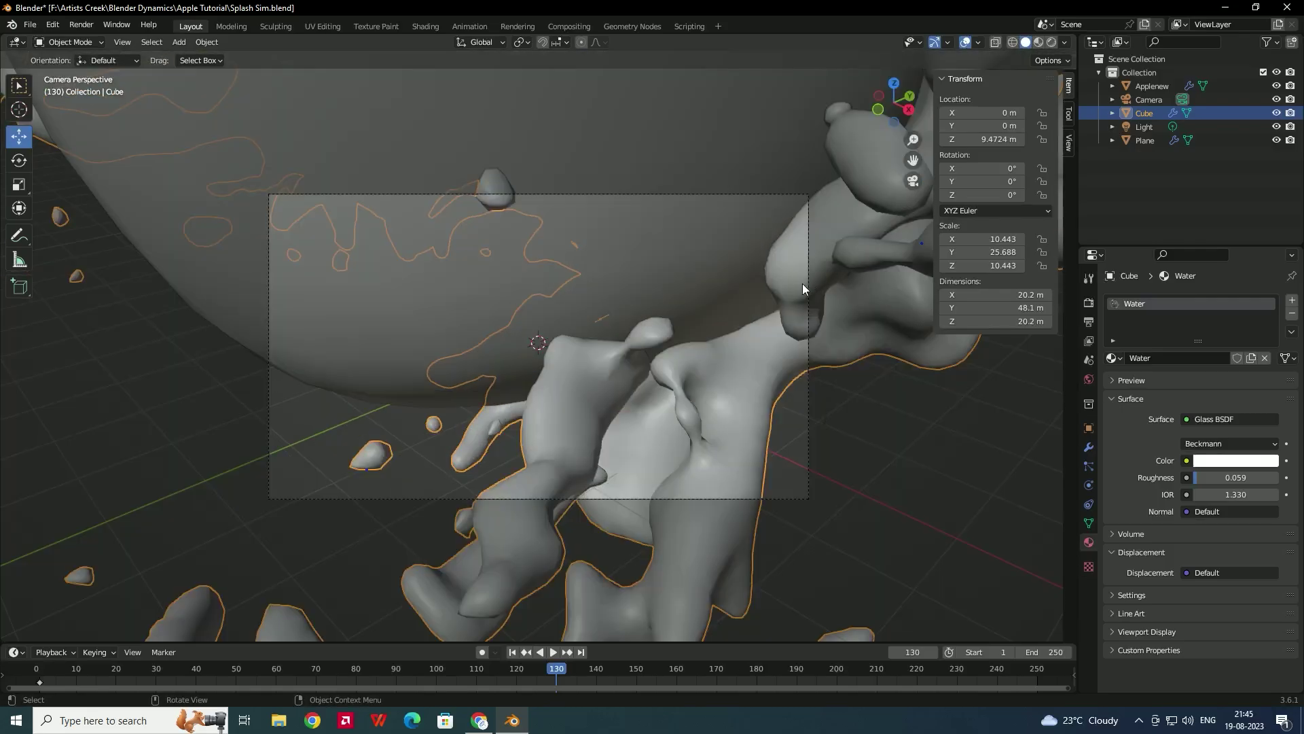
pyautogui.click(1153, 99)
pyautogui.click(1068, 142)
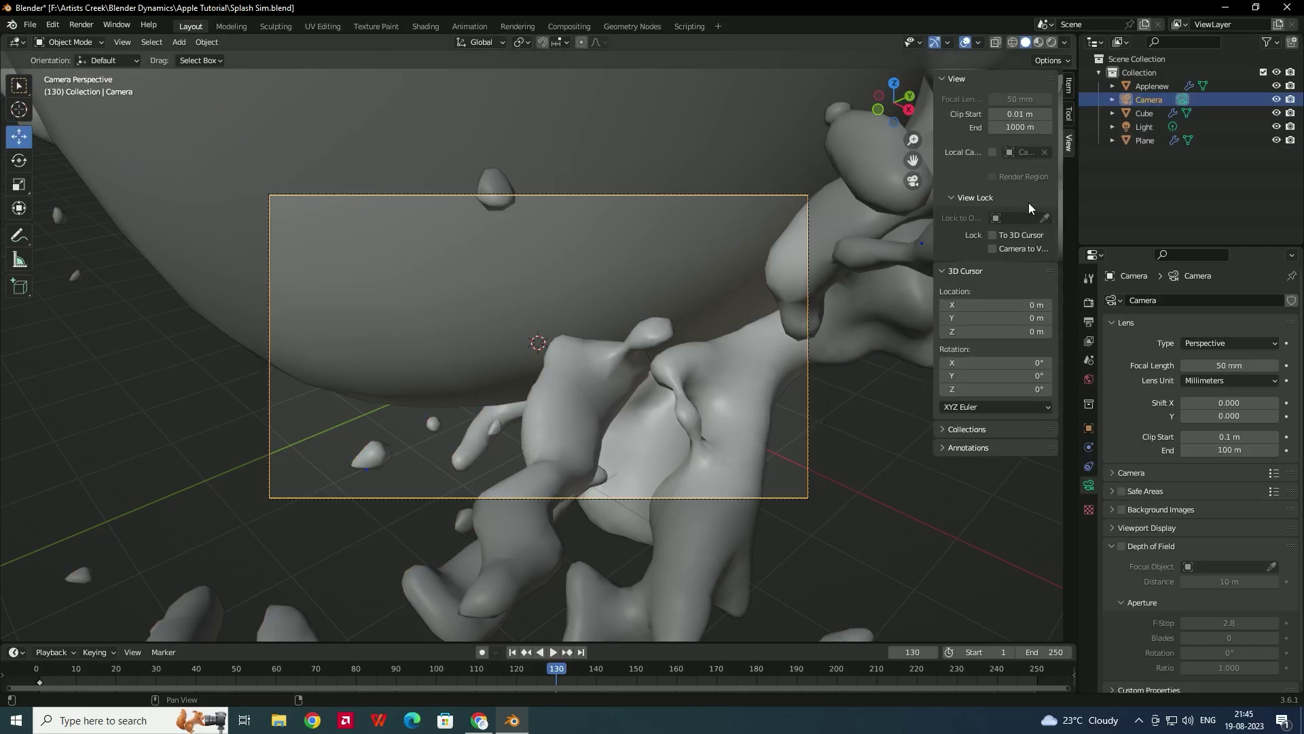
pyautogui.click(993, 249)
pyautogui.moveTo(817, 327); pyautogui.dragTo(622, 352, button='middle')
pyautogui.click(992, 249)
pyautogui.moveTo(661, 288); pyautogui.dragTo(286, 120, button='middle')
# - Render frame 130 again to examine the reframed apple and splash
pyautogui.click(89, 30)
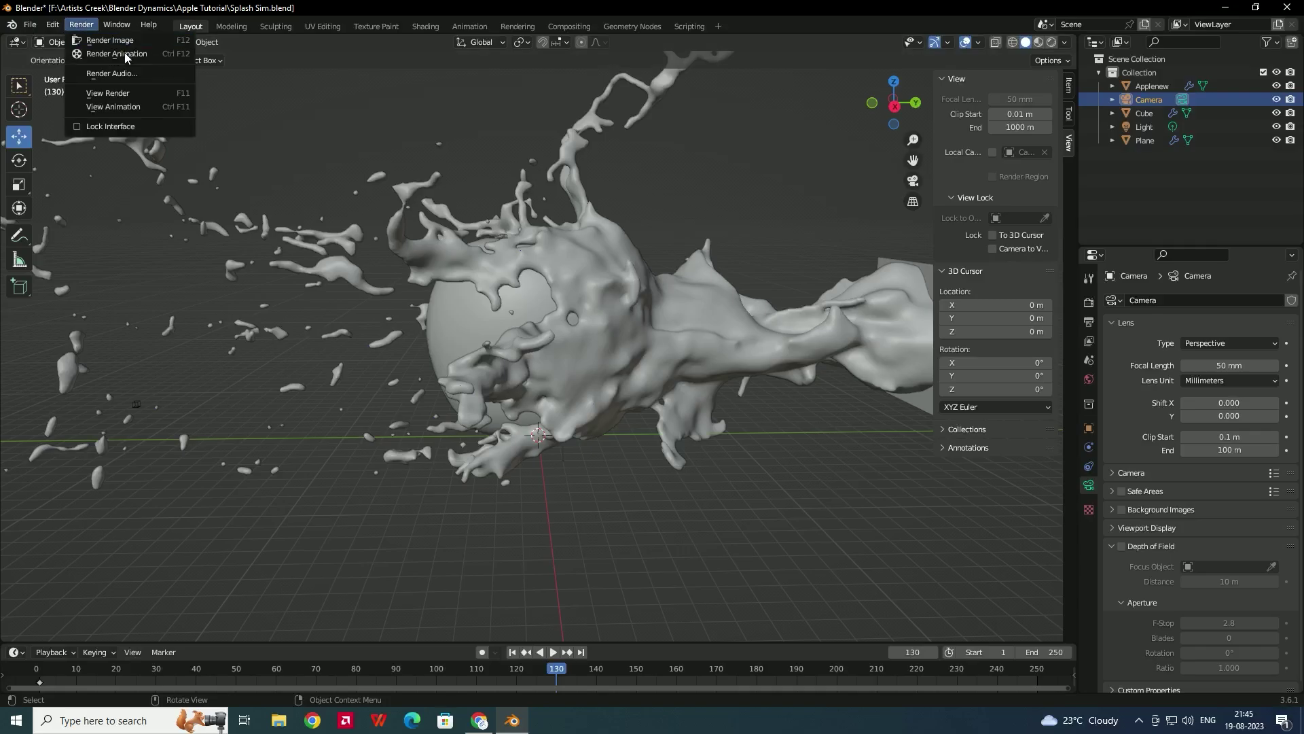
pyautogui.click(109, 43)
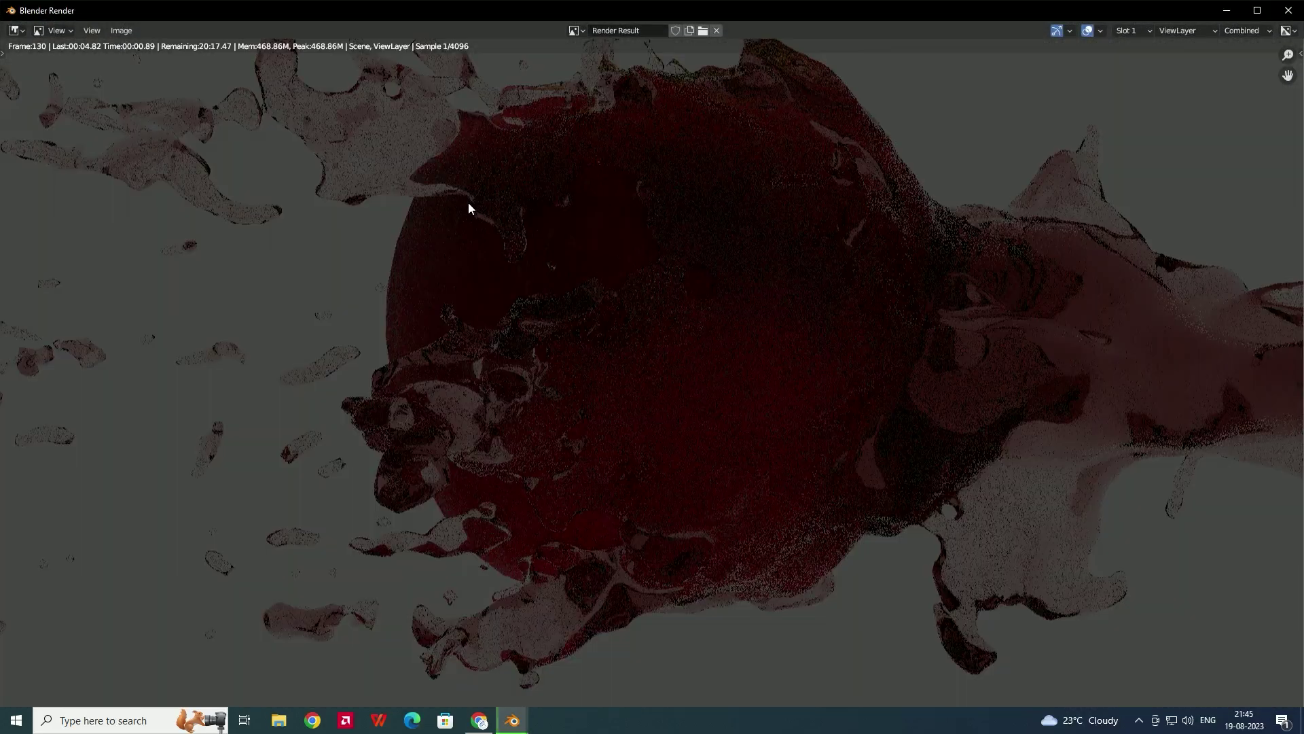
pyautogui.scroll(-2, 770, 319)
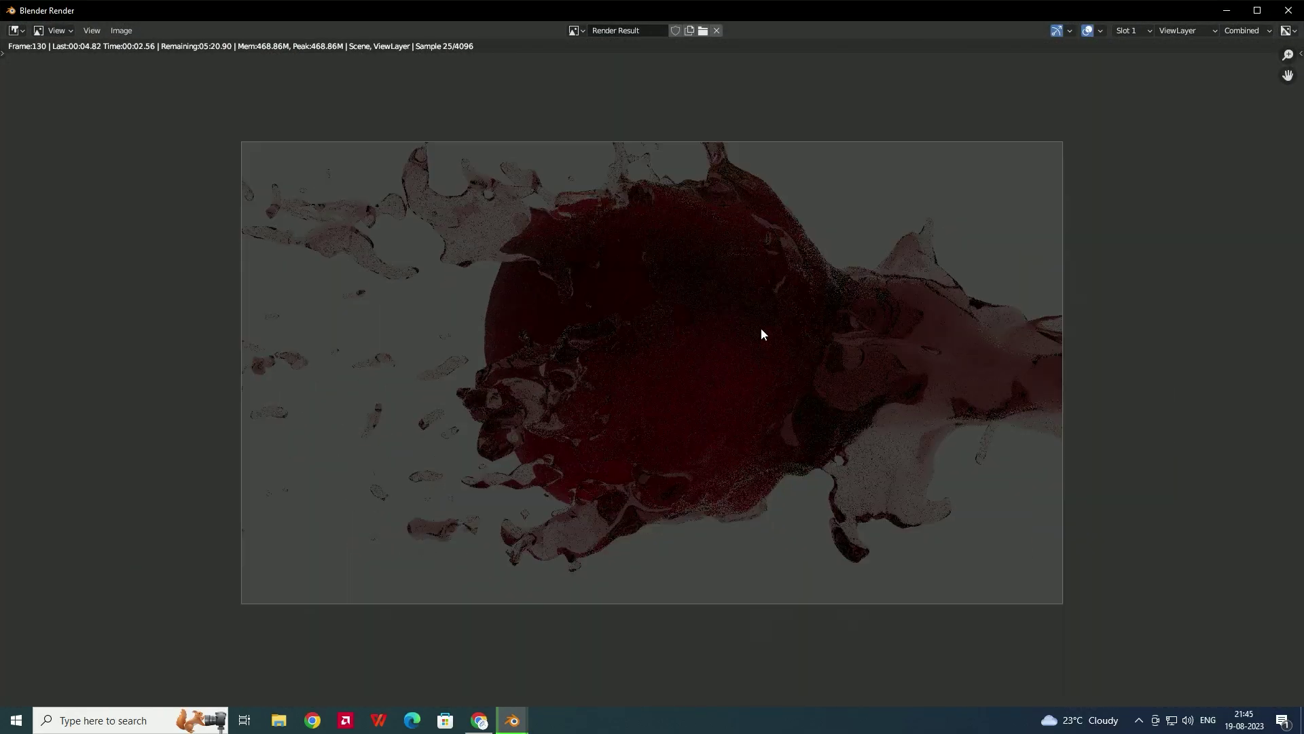
pyautogui.scroll(1, 717, 292)
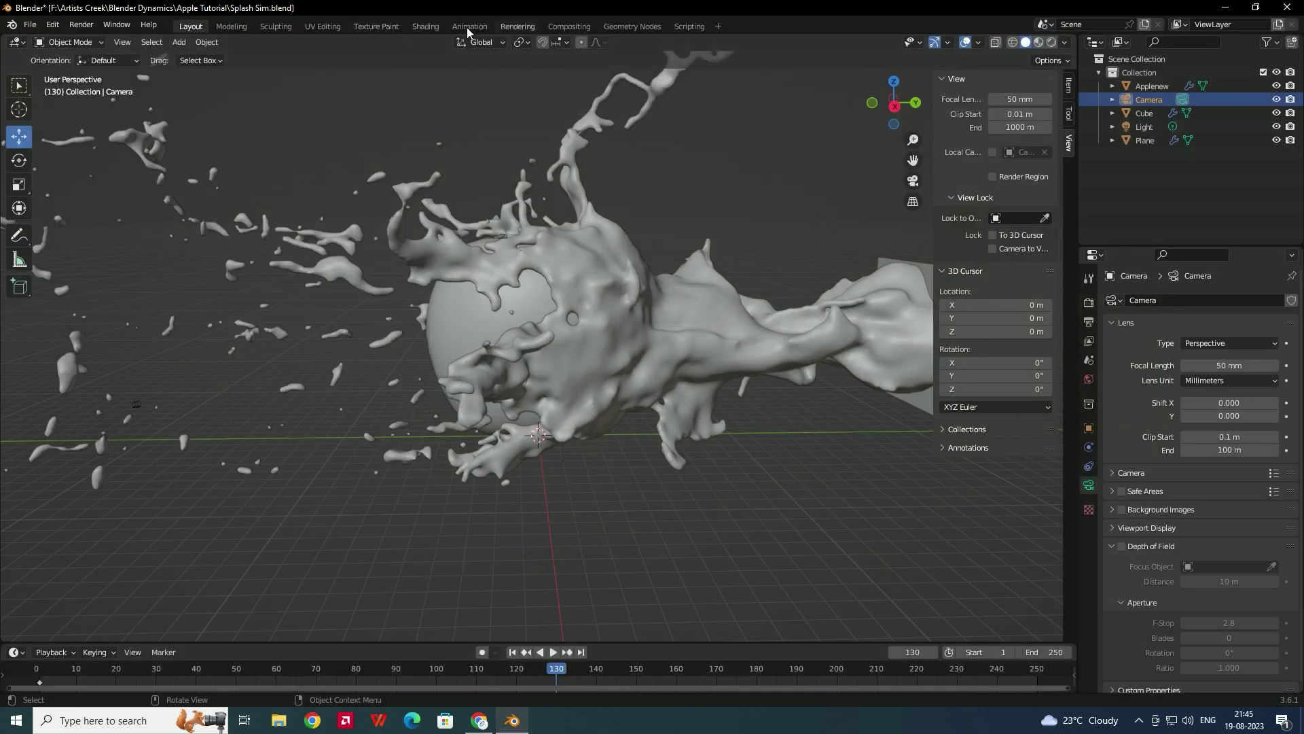
# - Open the World's node graph in the shader editor of the Shading workspace
pyautogui.click(425, 26)
pyautogui.click(259, 418)
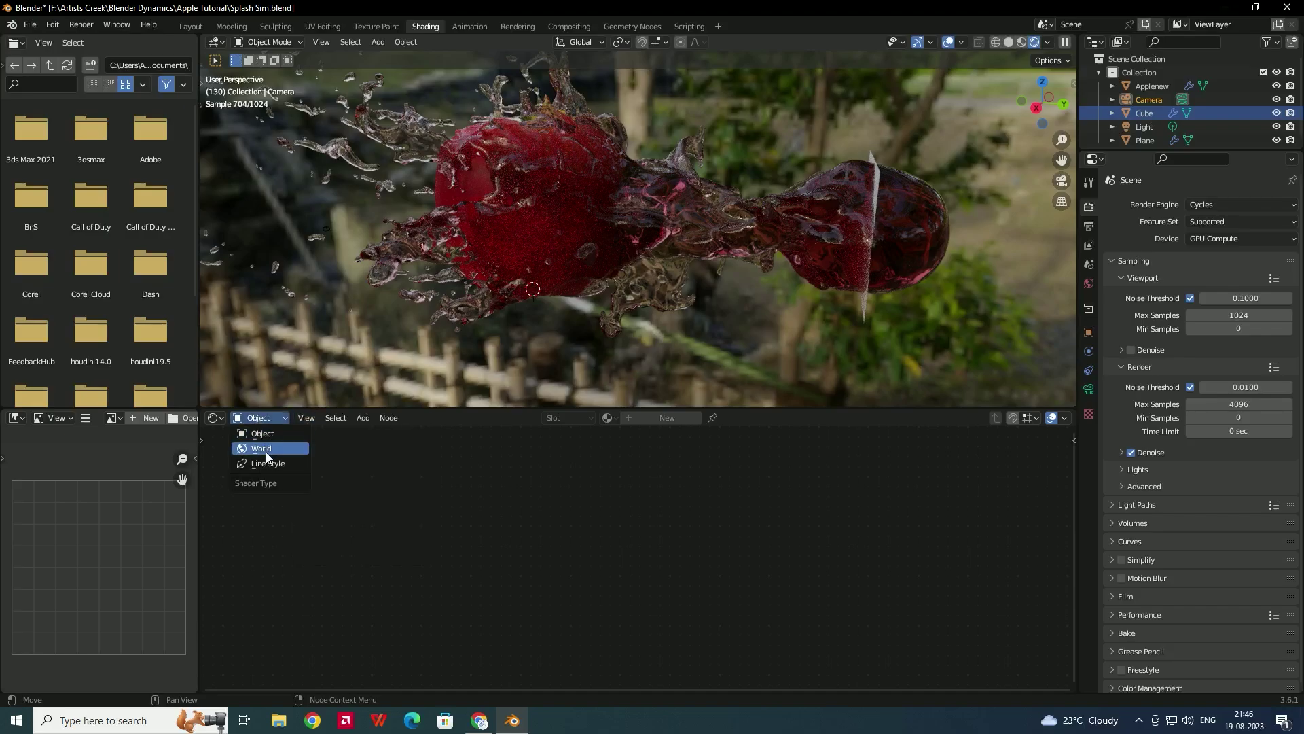
pyautogui.click(266, 451)
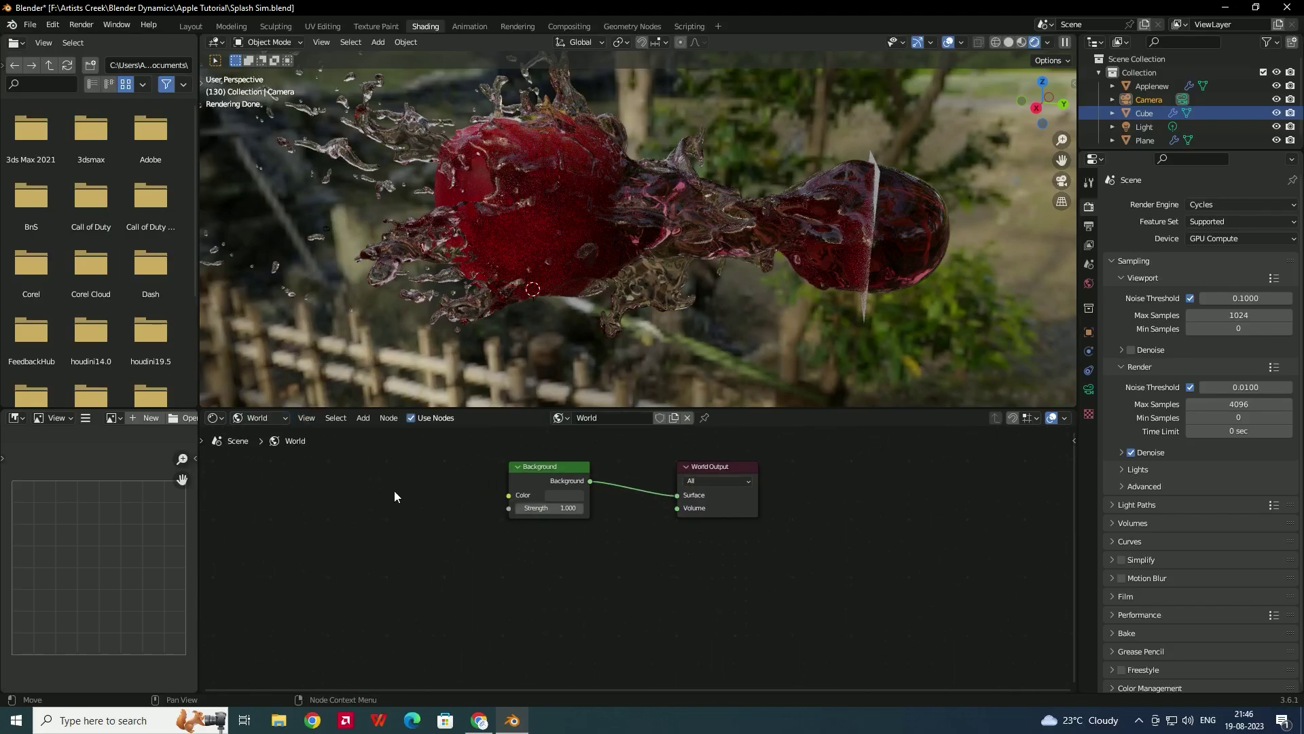
# - Add an Environment Texture node to the World's node graph and connect its Color output to the Background's Color
pyautogui.hotkey('shift', 'a')
pyautogui.click(394, 491)
pyautogui.write('env')
pyautogui.click(414, 516)
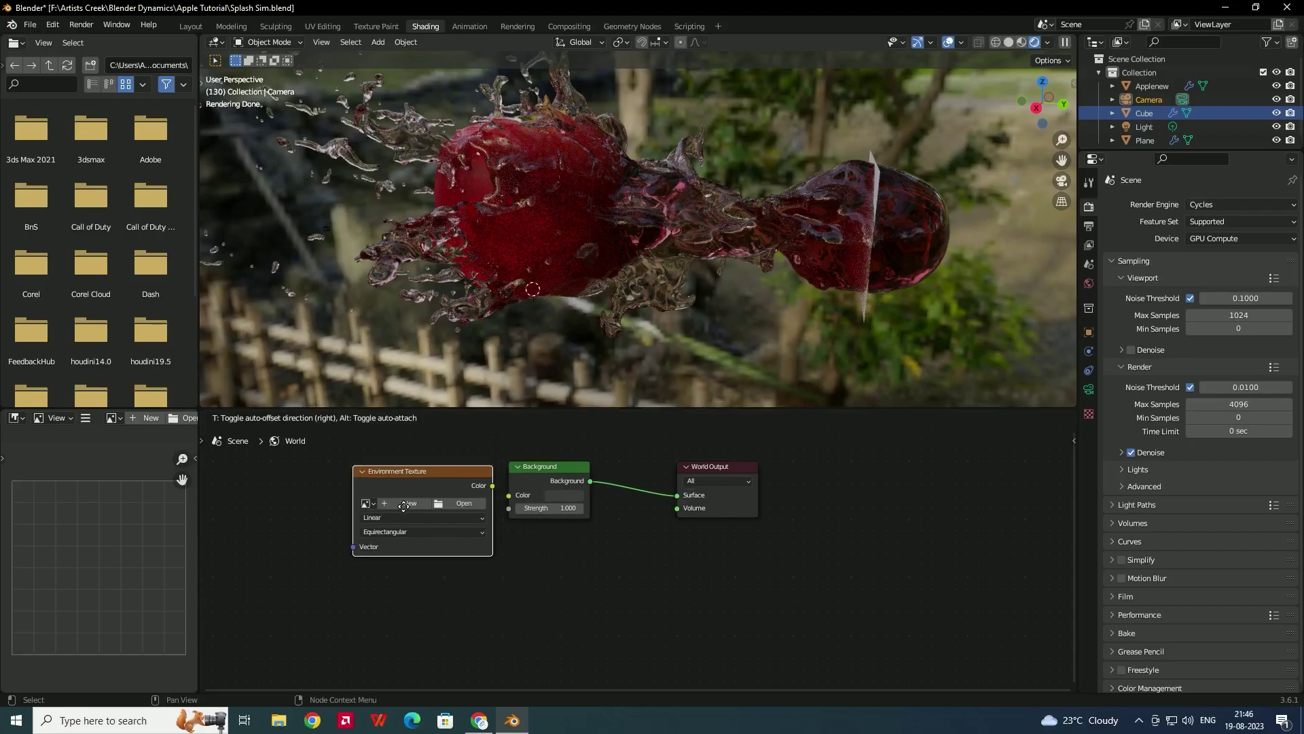
pyautogui.click(442, 523)
pyautogui.moveTo(433, 499); pyautogui.dragTo(514, 500)
pyautogui.moveTo(432, 499); pyautogui.dragTo(508, 495)
# - Load 1.exr from the HDRI folder into the Environment Texture node
pyautogui.click(408, 516)
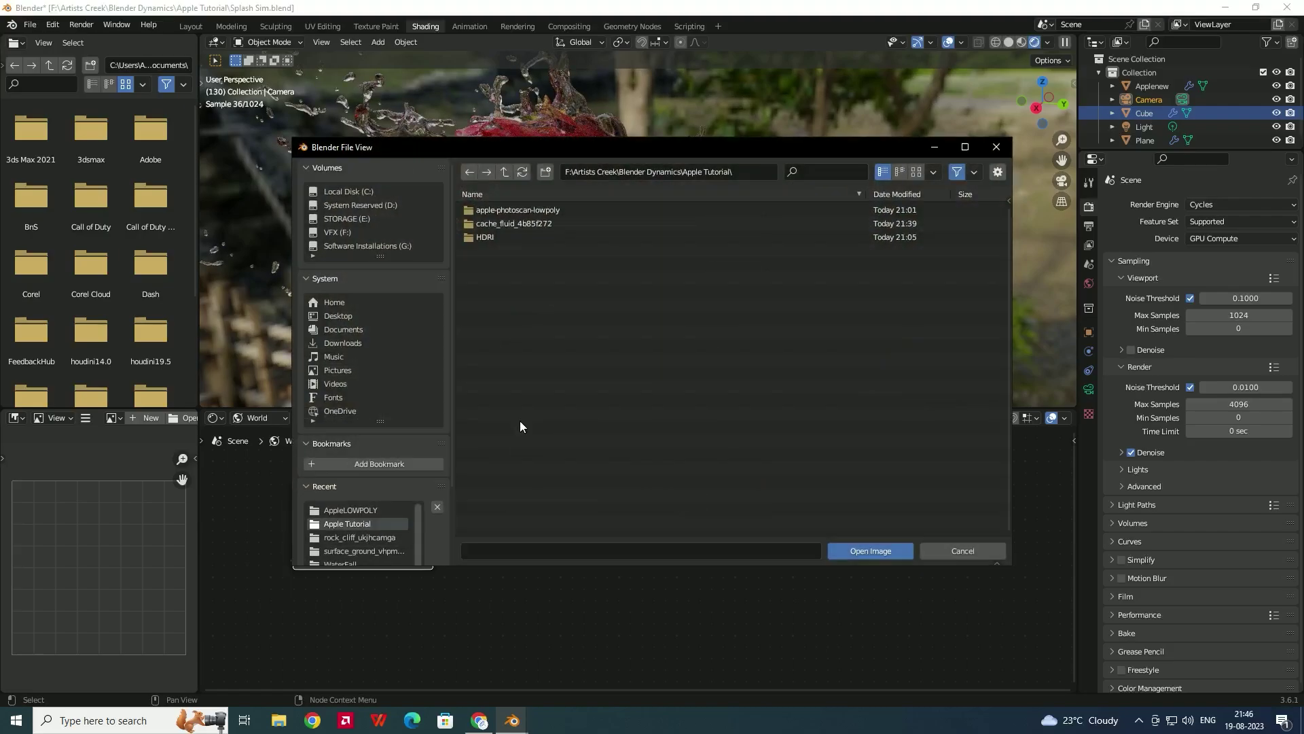
pyautogui.doubleClick(496, 236)
pyautogui.click(497, 210)
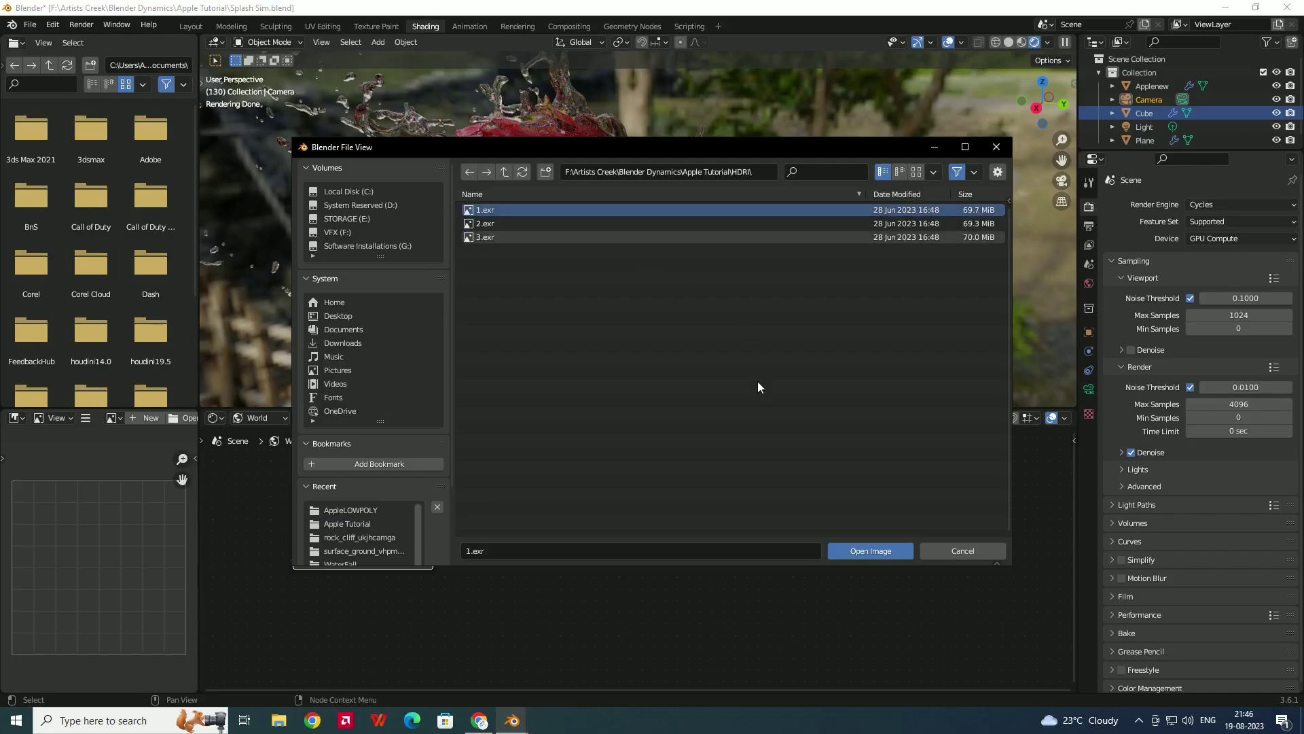
pyautogui.click(854, 549)
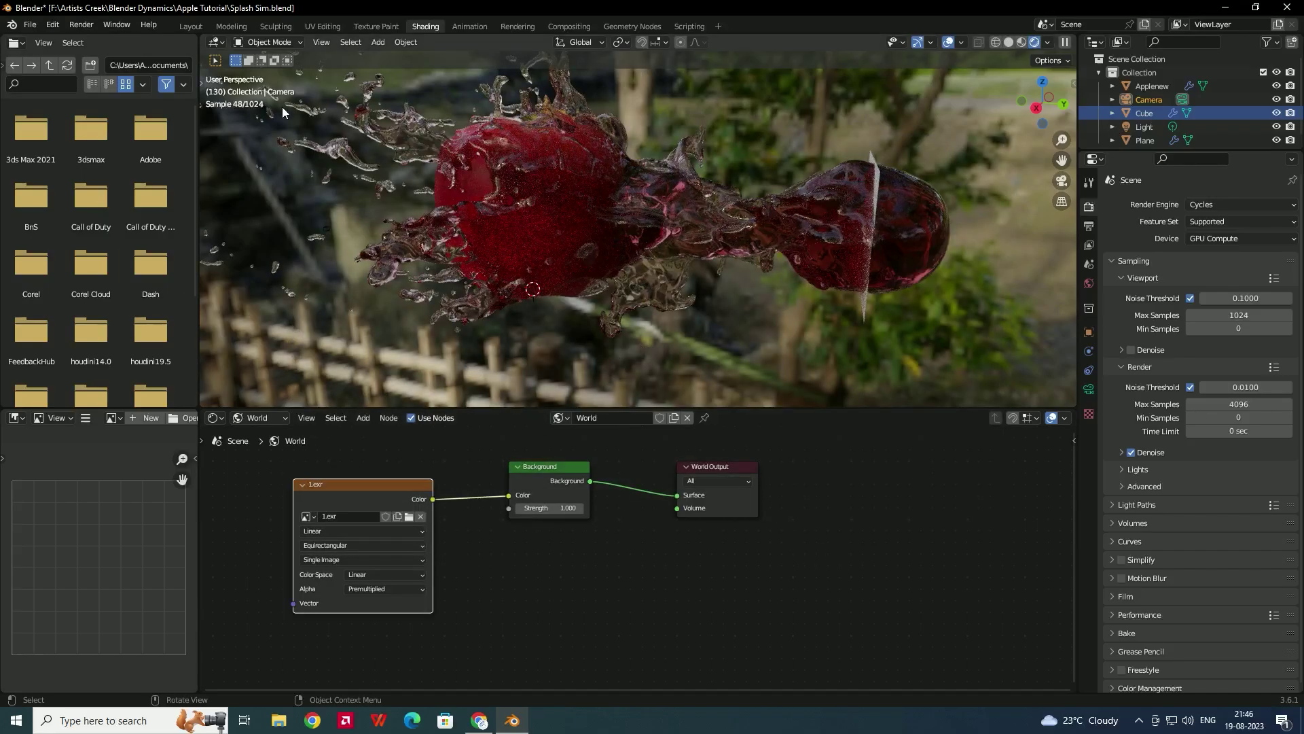
# - Render frame 130 to examine the apple and splash under the HDRI lighting, and close the render window
pyautogui.click(82, 24)
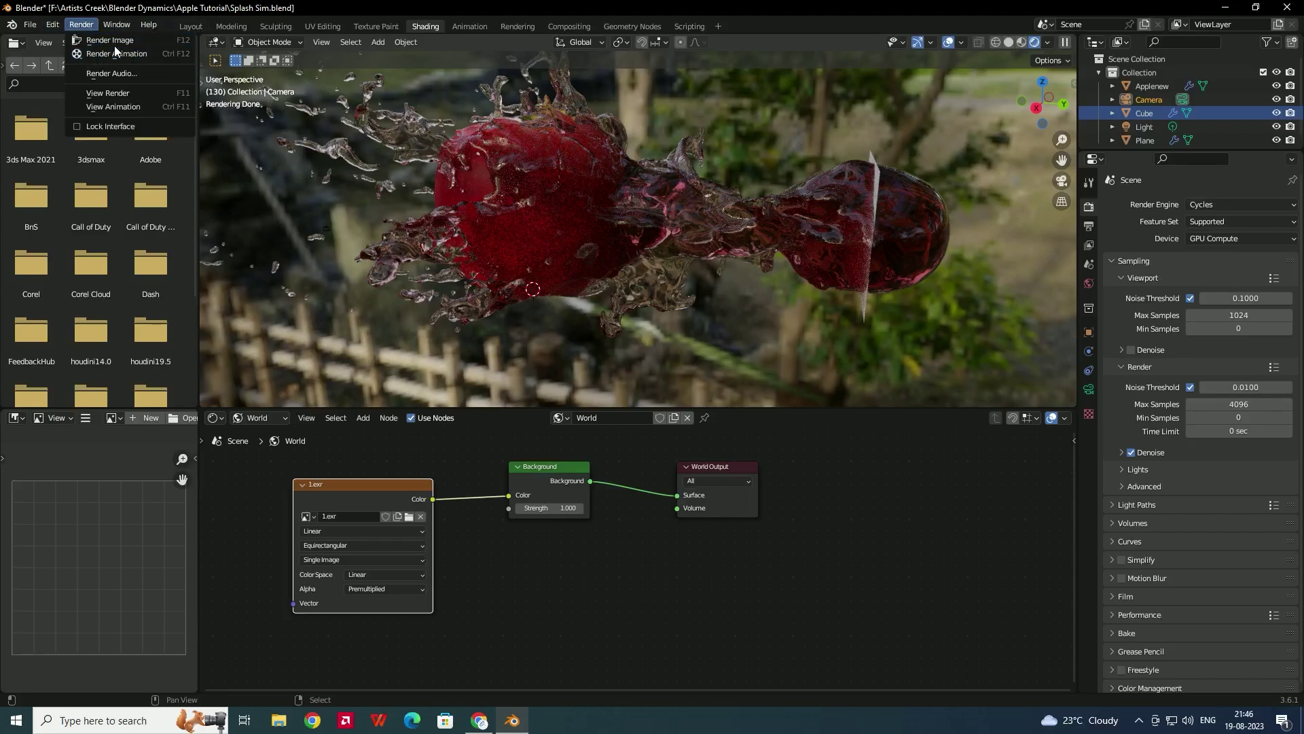
pyautogui.click(113, 41)
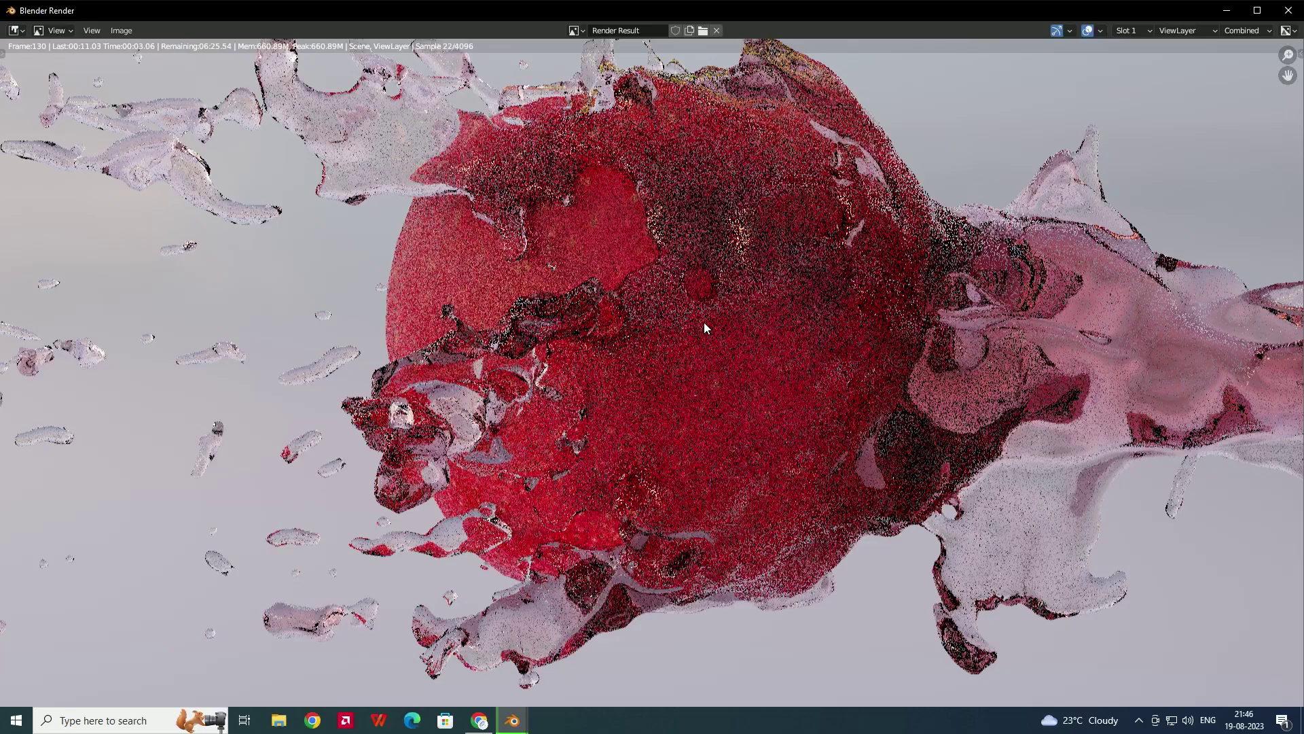
pyautogui.scroll(-1, 711, 322)
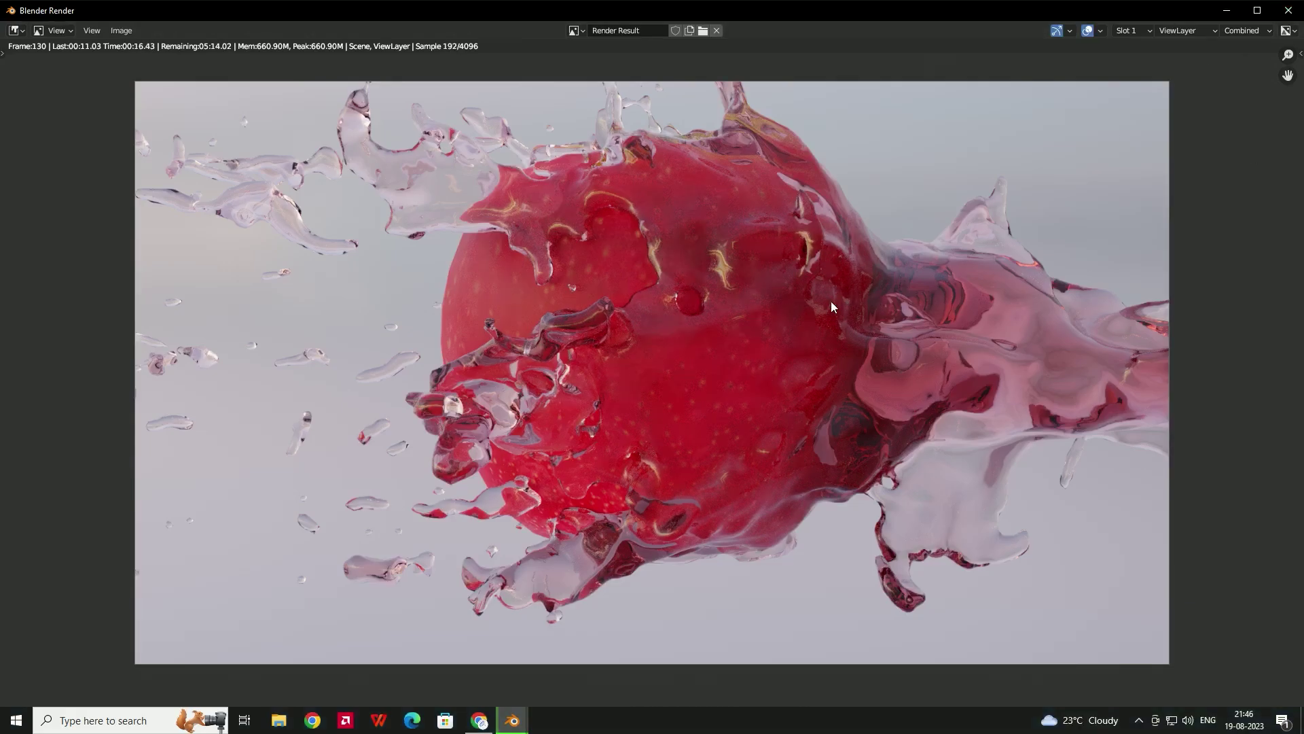
pyautogui.press('Escape')
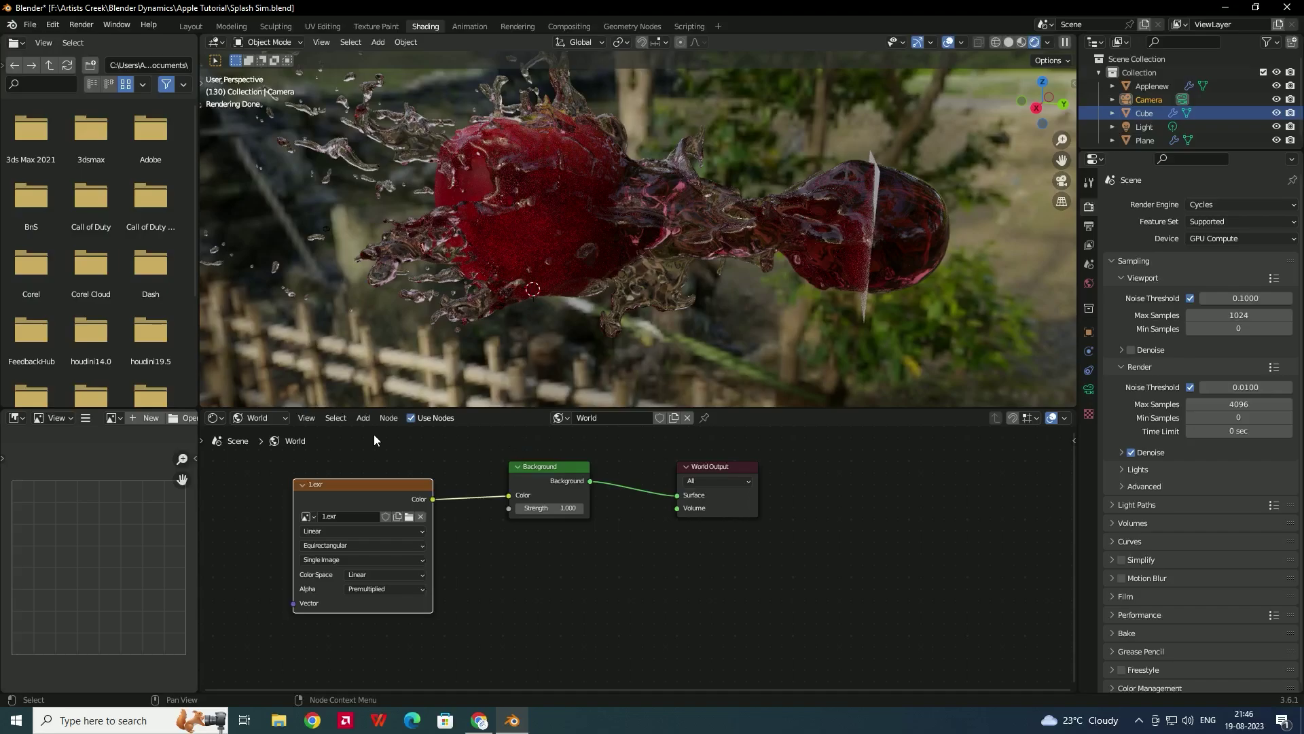
# - Bring up the liquid's Water material in the shader editor and set its Volume Absorption density to 3
pyautogui.click(257, 417)
pyautogui.click(254, 435)
pyautogui.click(762, 259)
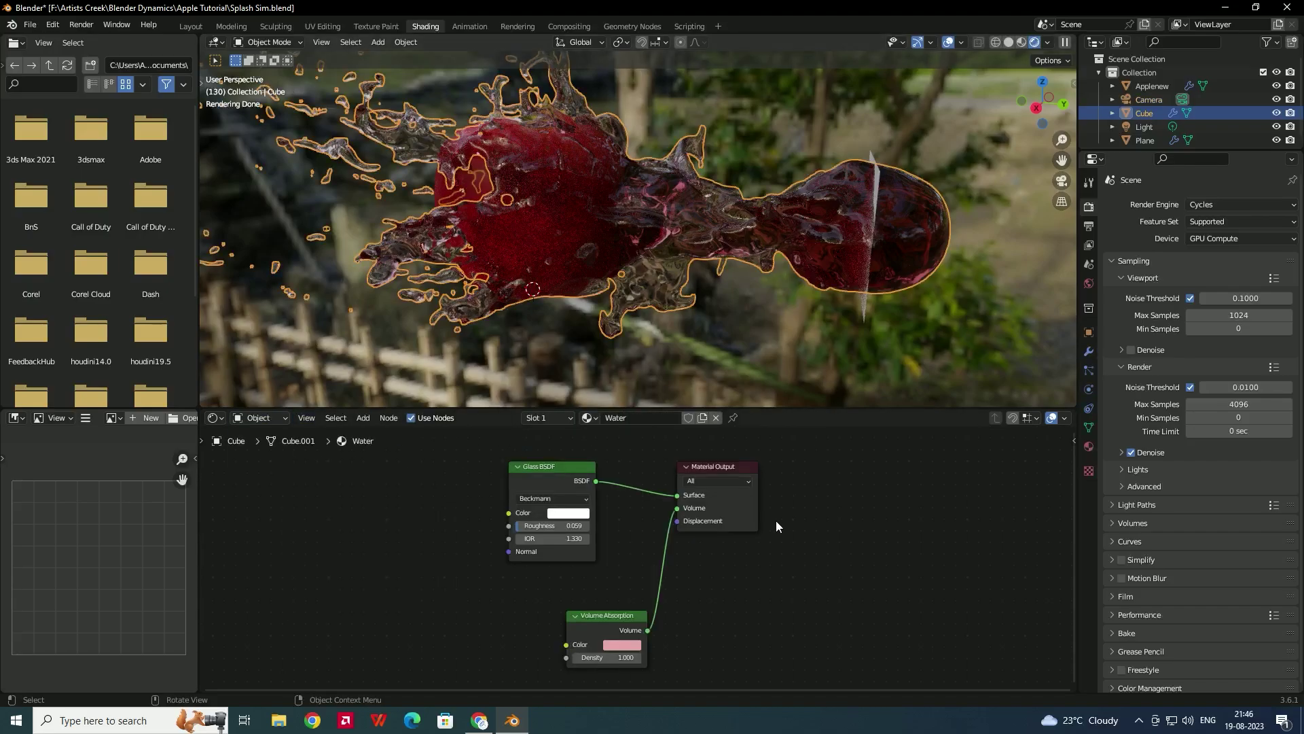
pyautogui.moveTo(592, 656); pyautogui.dragTo(640, 655)
pyautogui.click(588, 657)
pyautogui.write('3')
pyautogui.press('Return')
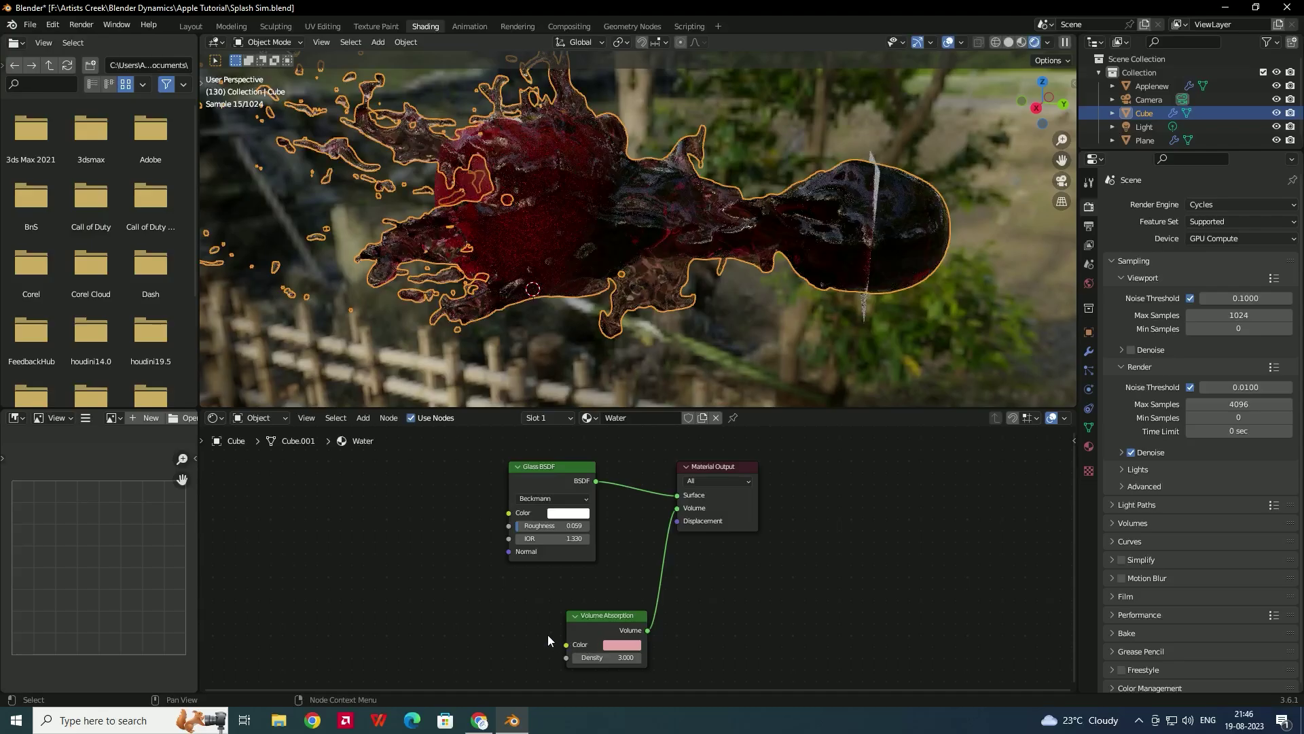
# - Render the frame again to examine the denser water tint, and close the render window
pyautogui.moveTo(747, 297); pyautogui.dragTo(781, 275, button='middle')
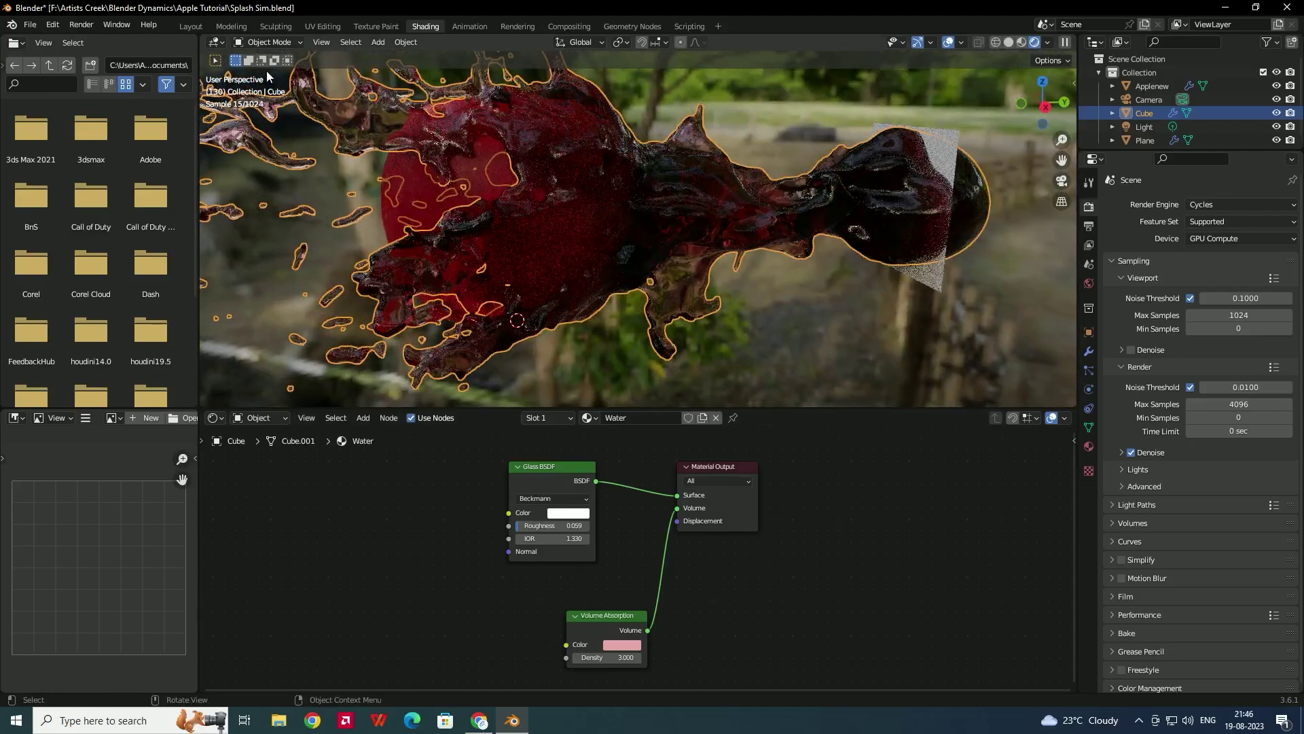
pyautogui.click(81, 25)
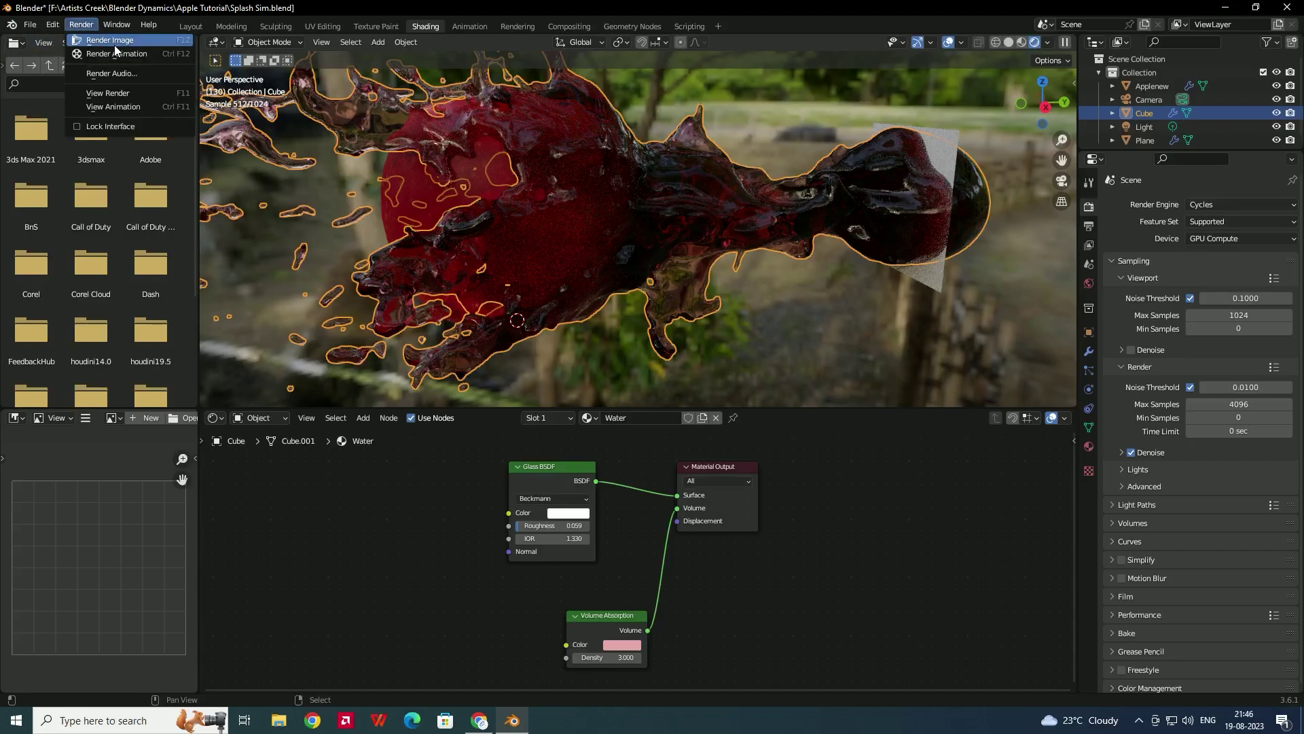
pyautogui.click(112, 40)
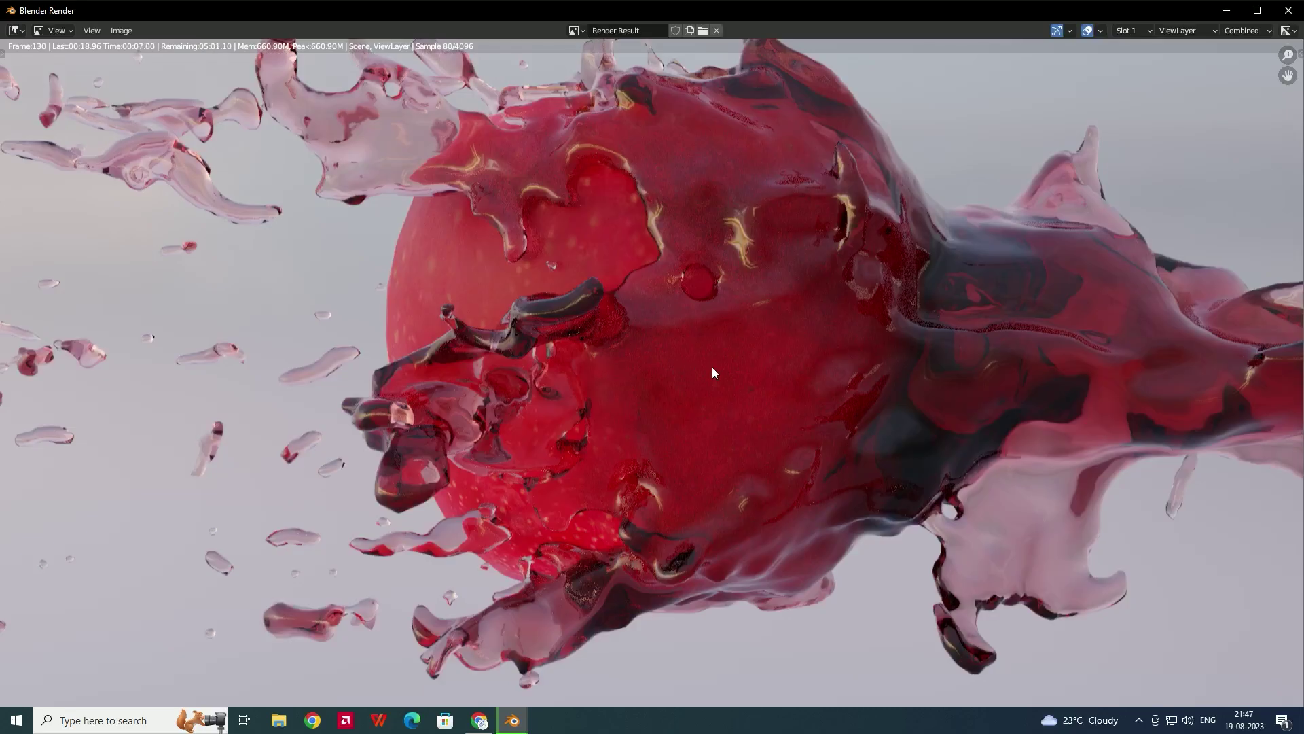
pyautogui.click(1289, 15)
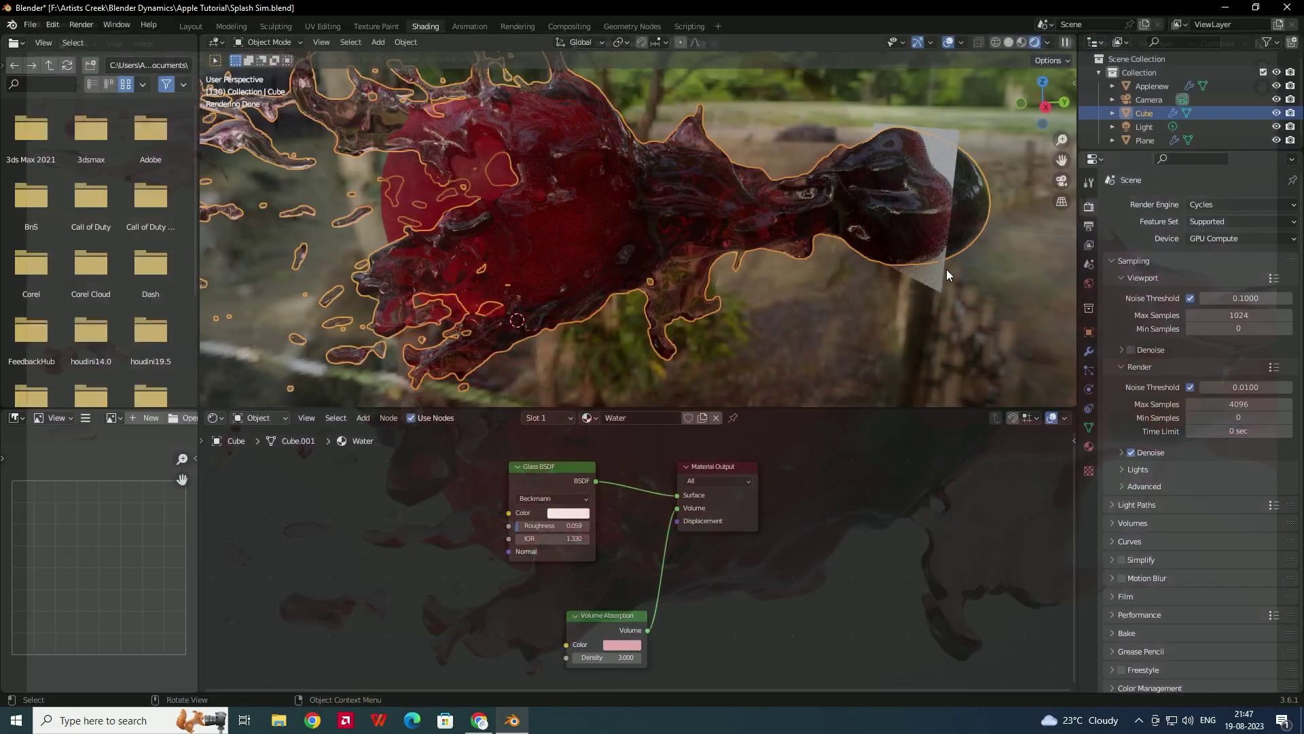
# - Examine the liquid domain's particle and fluid physics settings and inspect the splash around the apple from several angles
pyautogui.moveTo(560, 222); pyautogui.dragTo(591, 242, button='middle')
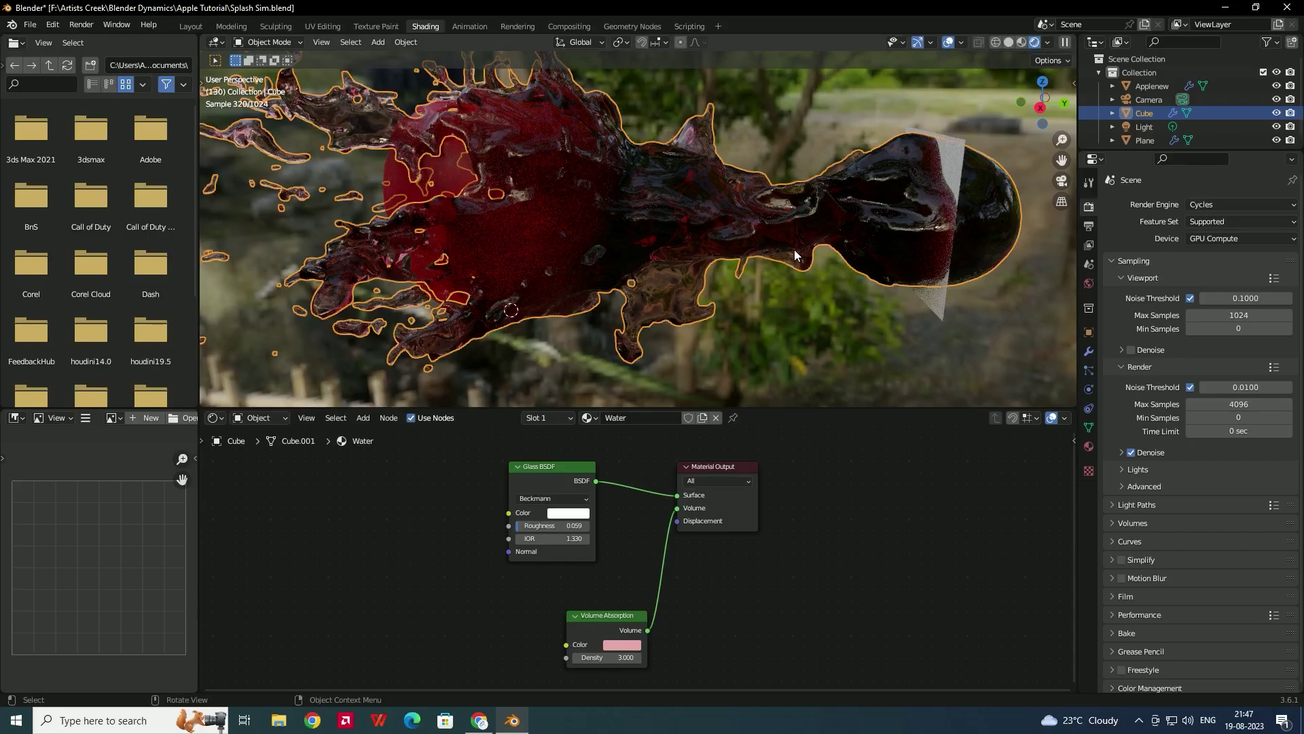
pyautogui.click(1088, 371)
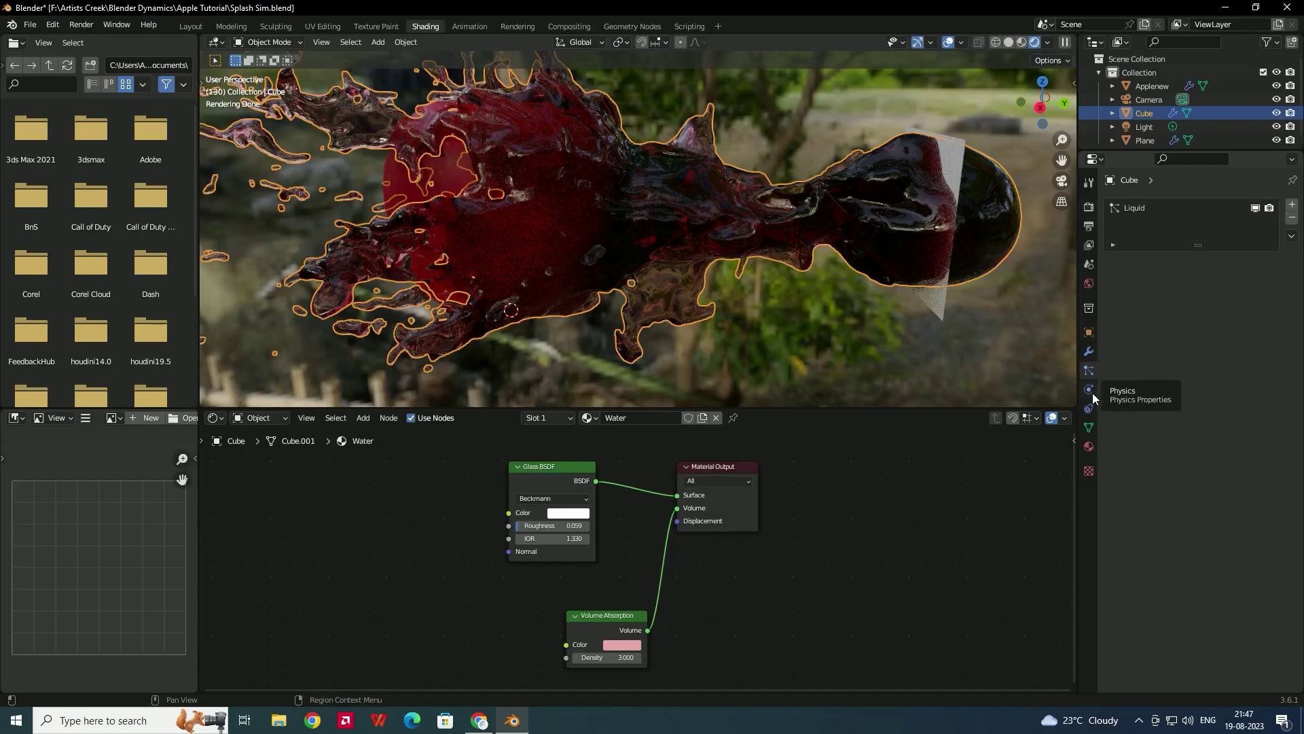
pyautogui.click(1089, 389)
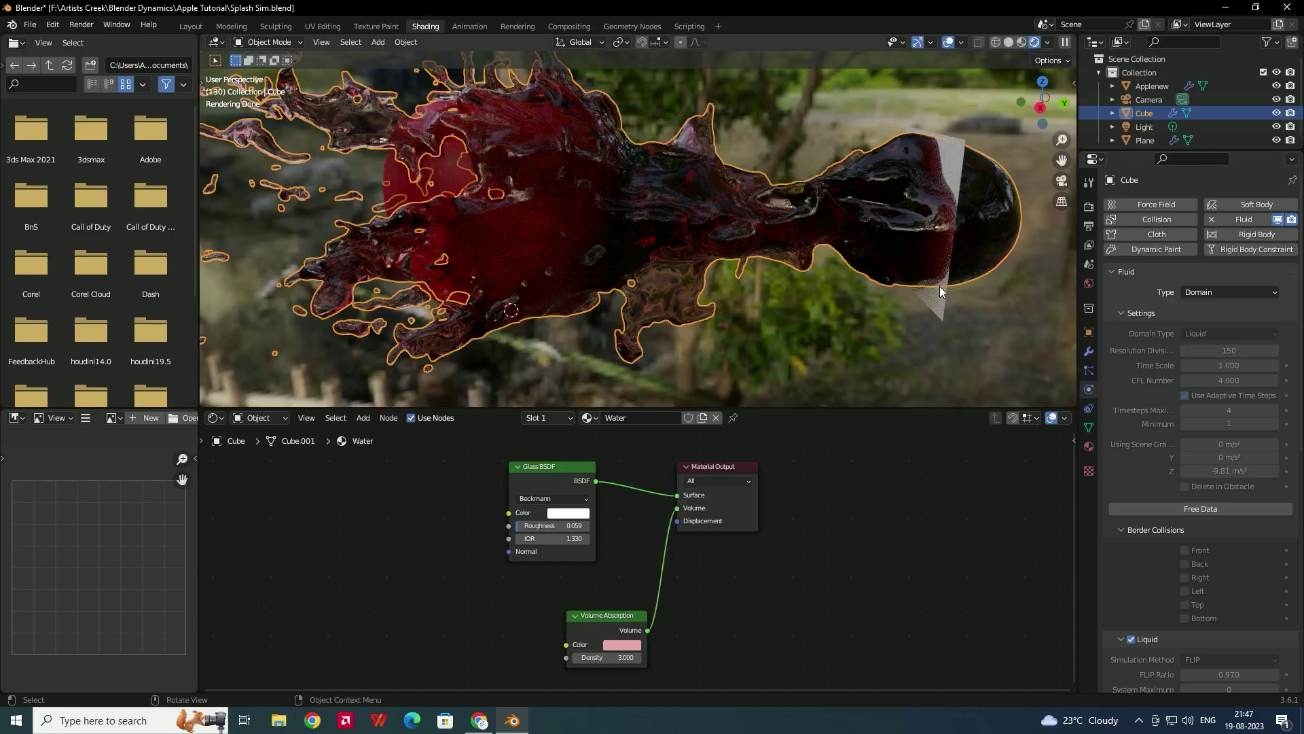
pyautogui.moveTo(867, 275); pyautogui.dragTo(773, 267, button='middle')
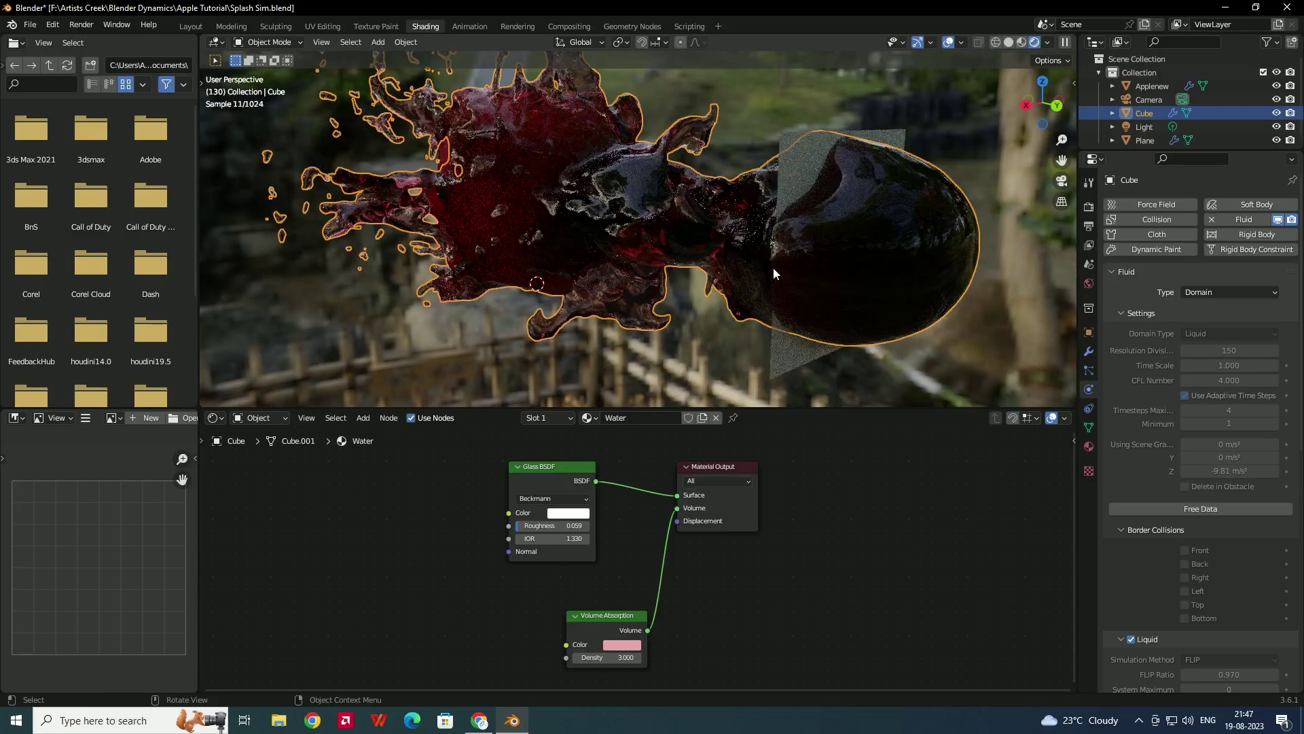
pyautogui.moveTo(694, 270); pyautogui.dragTo(714, 245, button='middle')
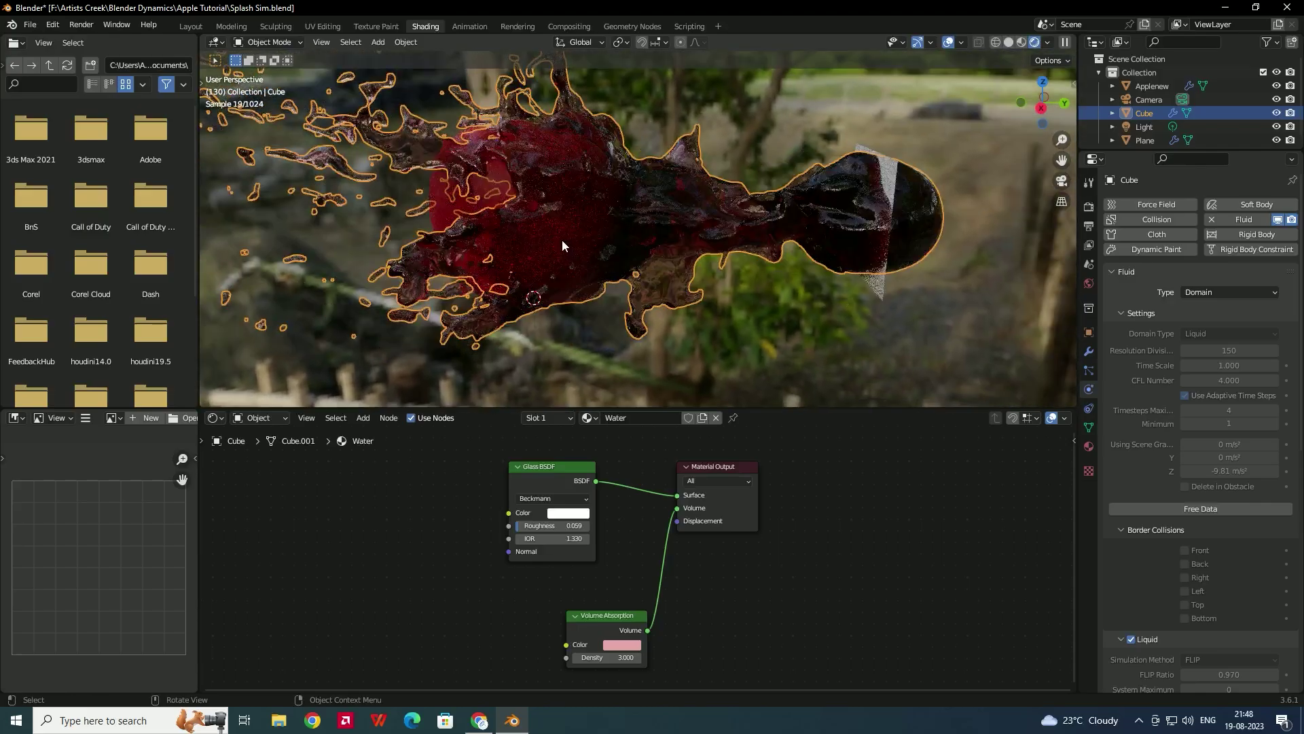
pyautogui.moveTo(562, 244); pyautogui.dragTo(514, 227, button='middle')
pyautogui.moveTo(614, 207); pyautogui.dragTo(586, 291, button='middle')
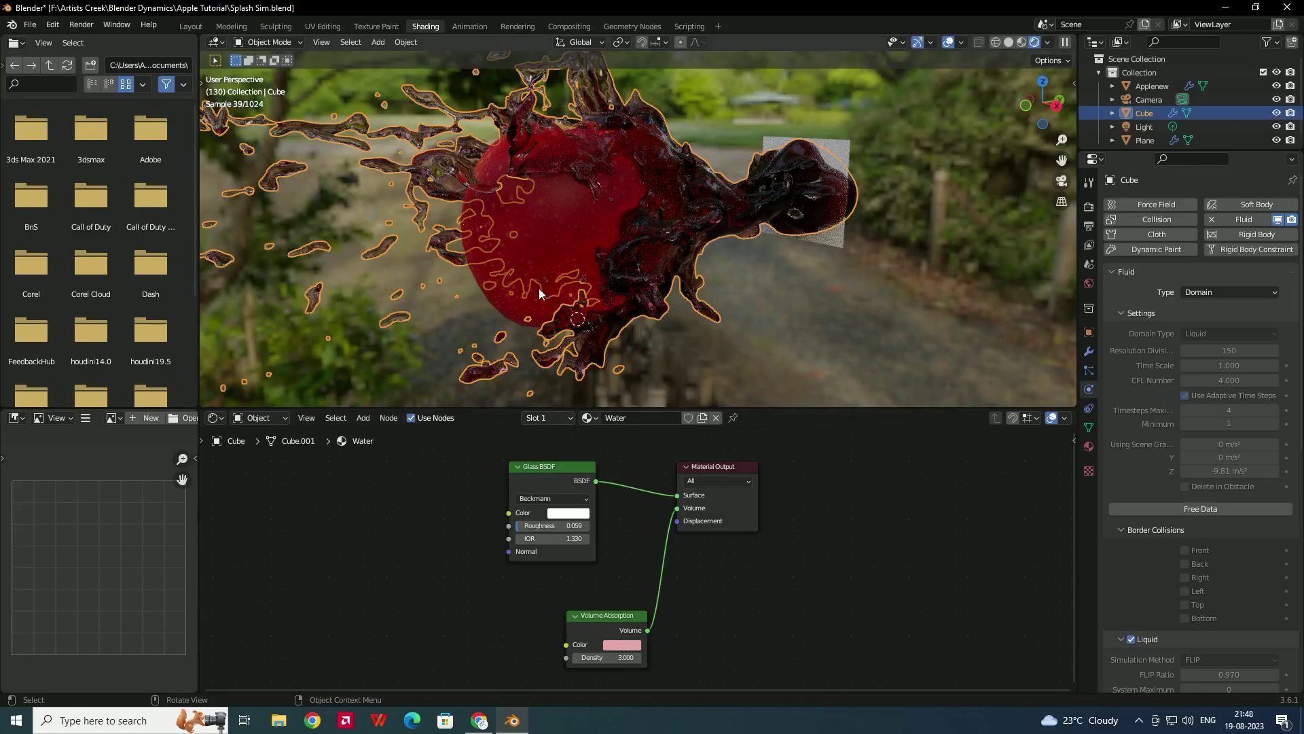
# - Select the apple and show its transform values to examine its location, rotation, scale and dimensions
pyautogui.click(552, 259)
pyautogui.moveTo(734, 249); pyautogui.dragTo(641, 241, button='middle')
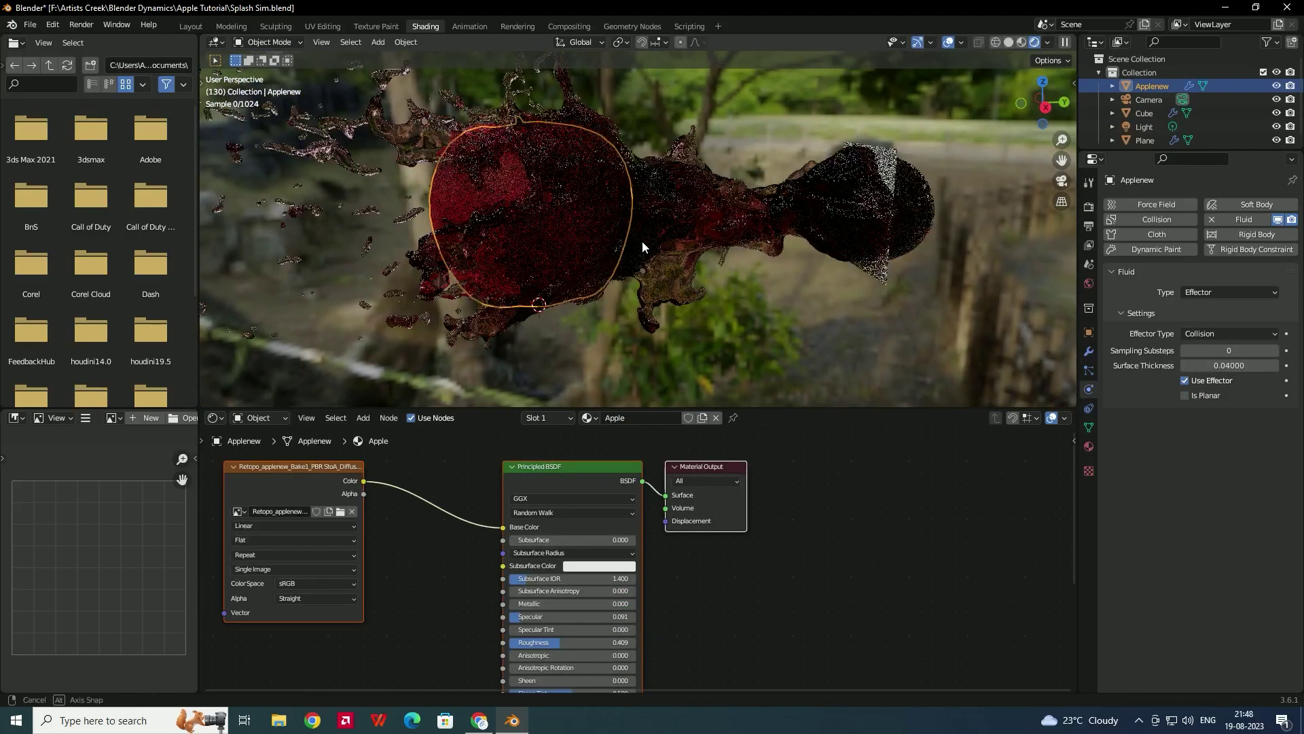
pyautogui.press('n')
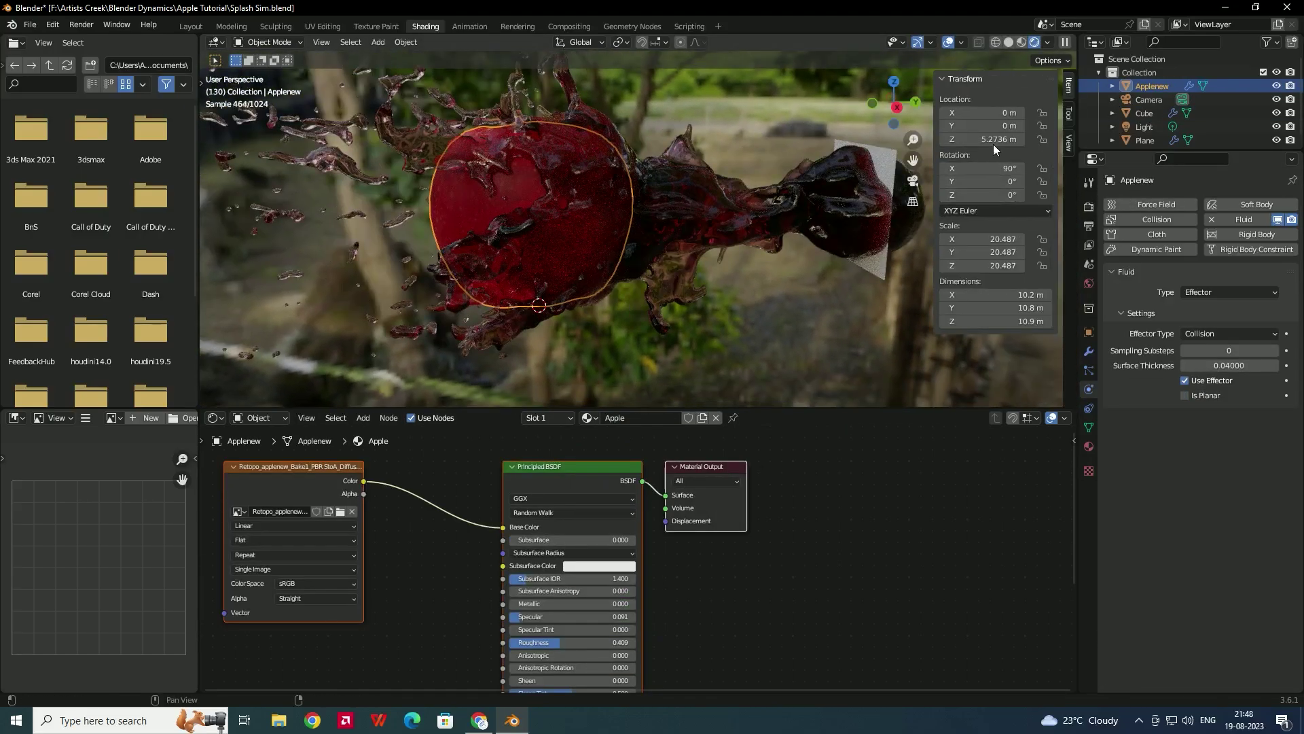
pyautogui.click(760, 178)
pyautogui.moveTo(760, 178); pyautogui.dragTo(710, 255, button='middle')
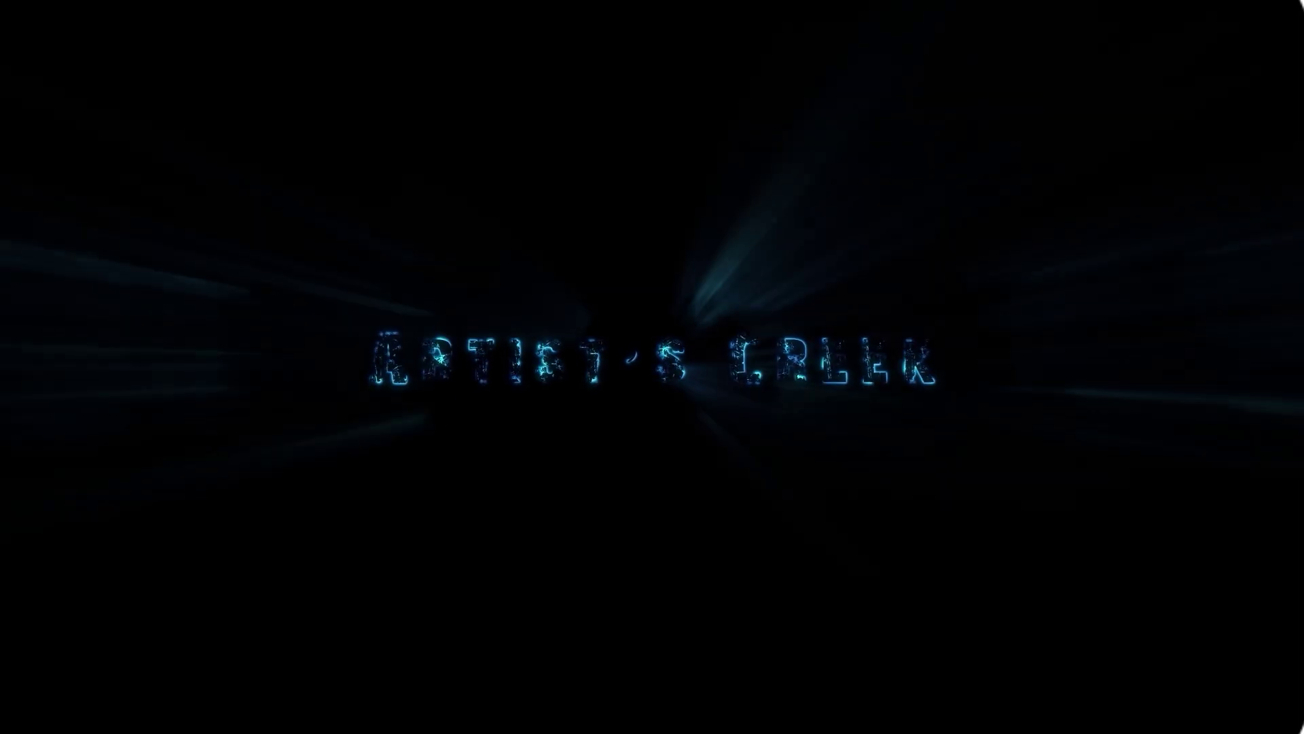